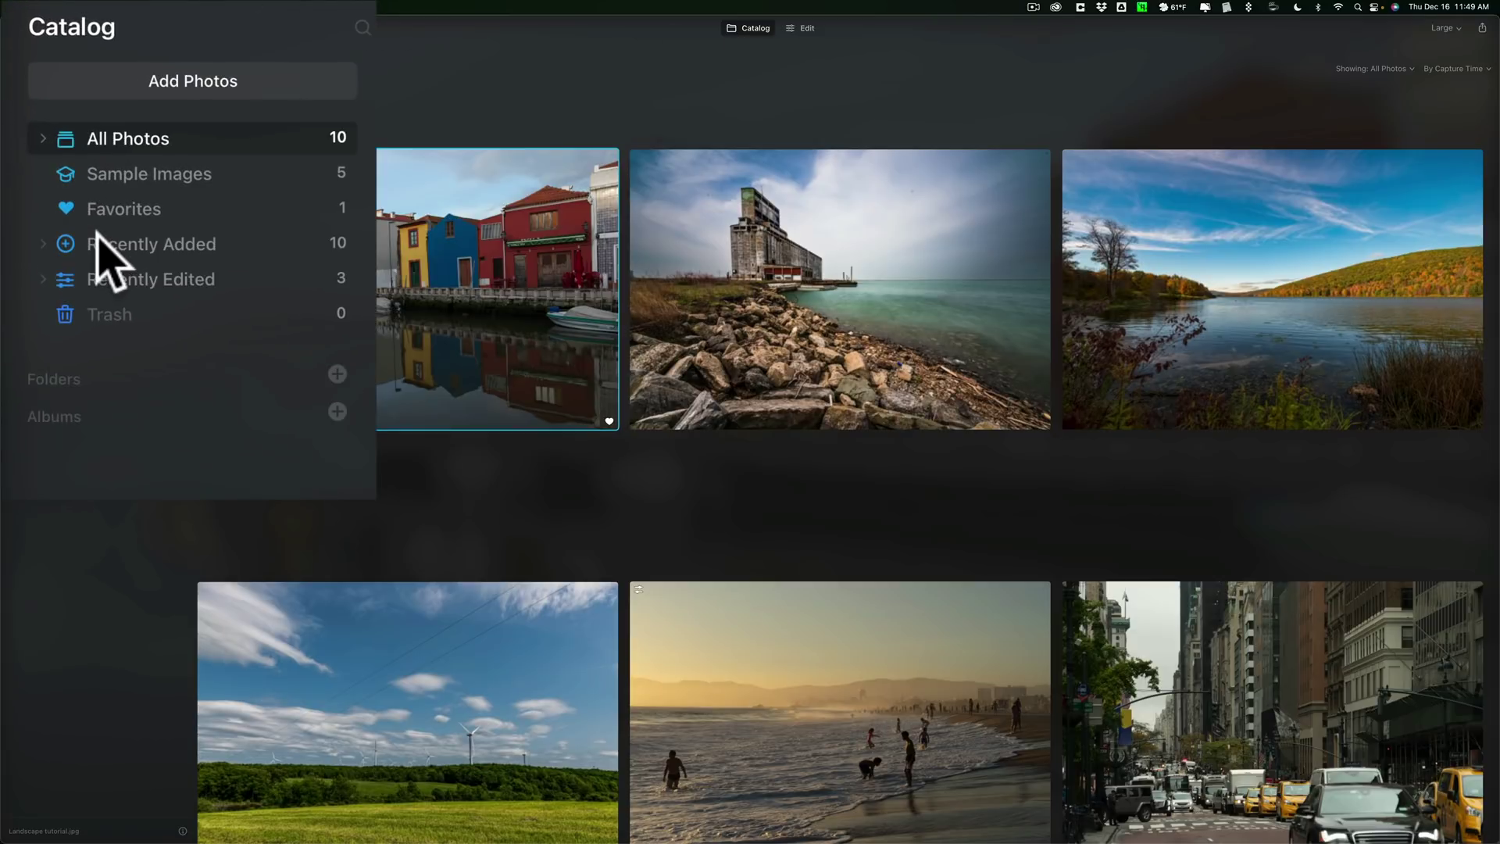
pyautogui.click(459, 240)
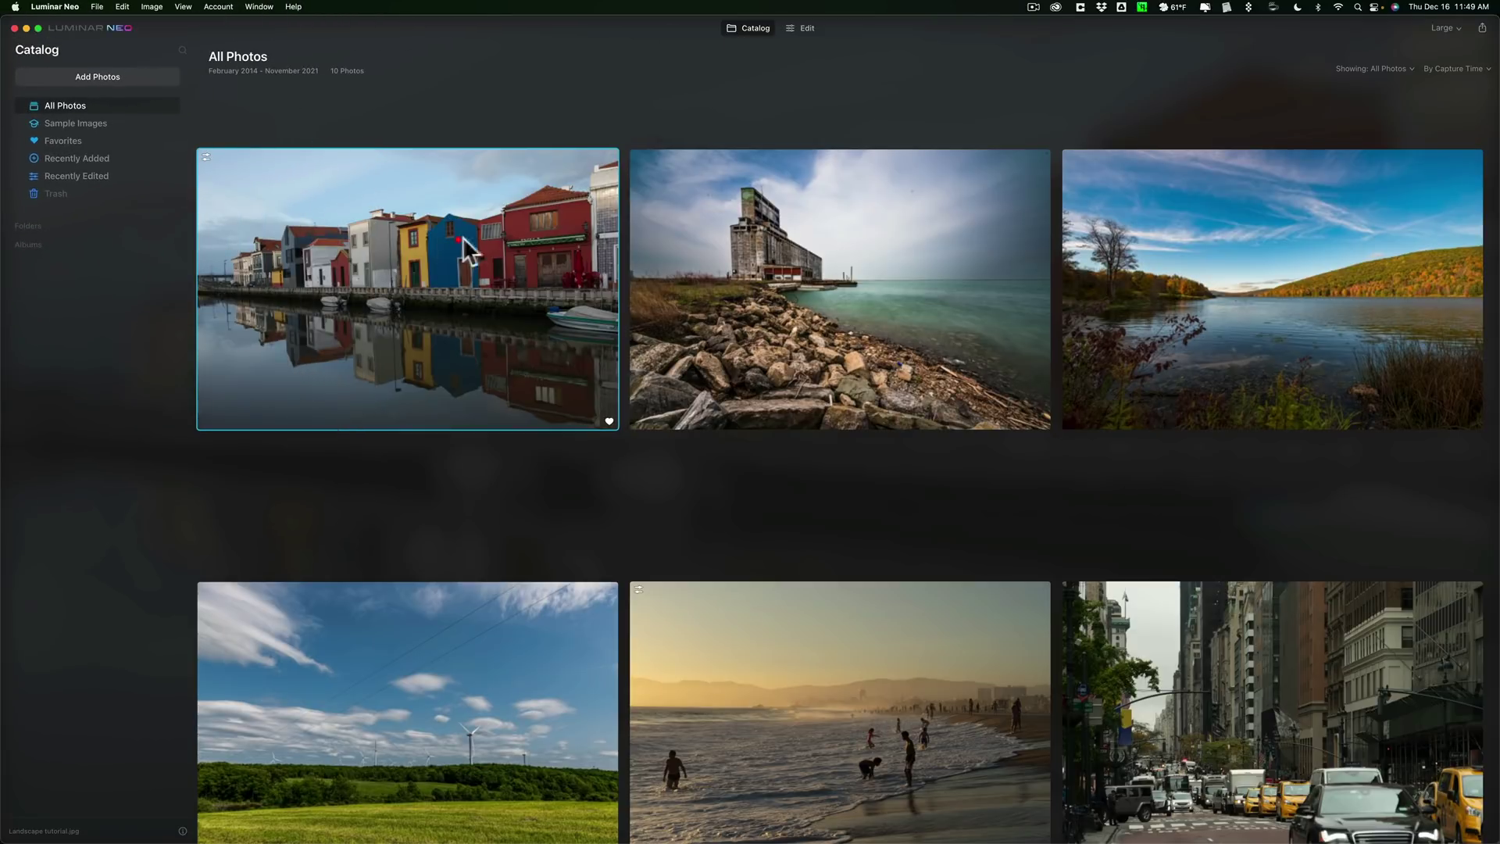
pyautogui.click(695, 234)
pyautogui.click(1105, 239)
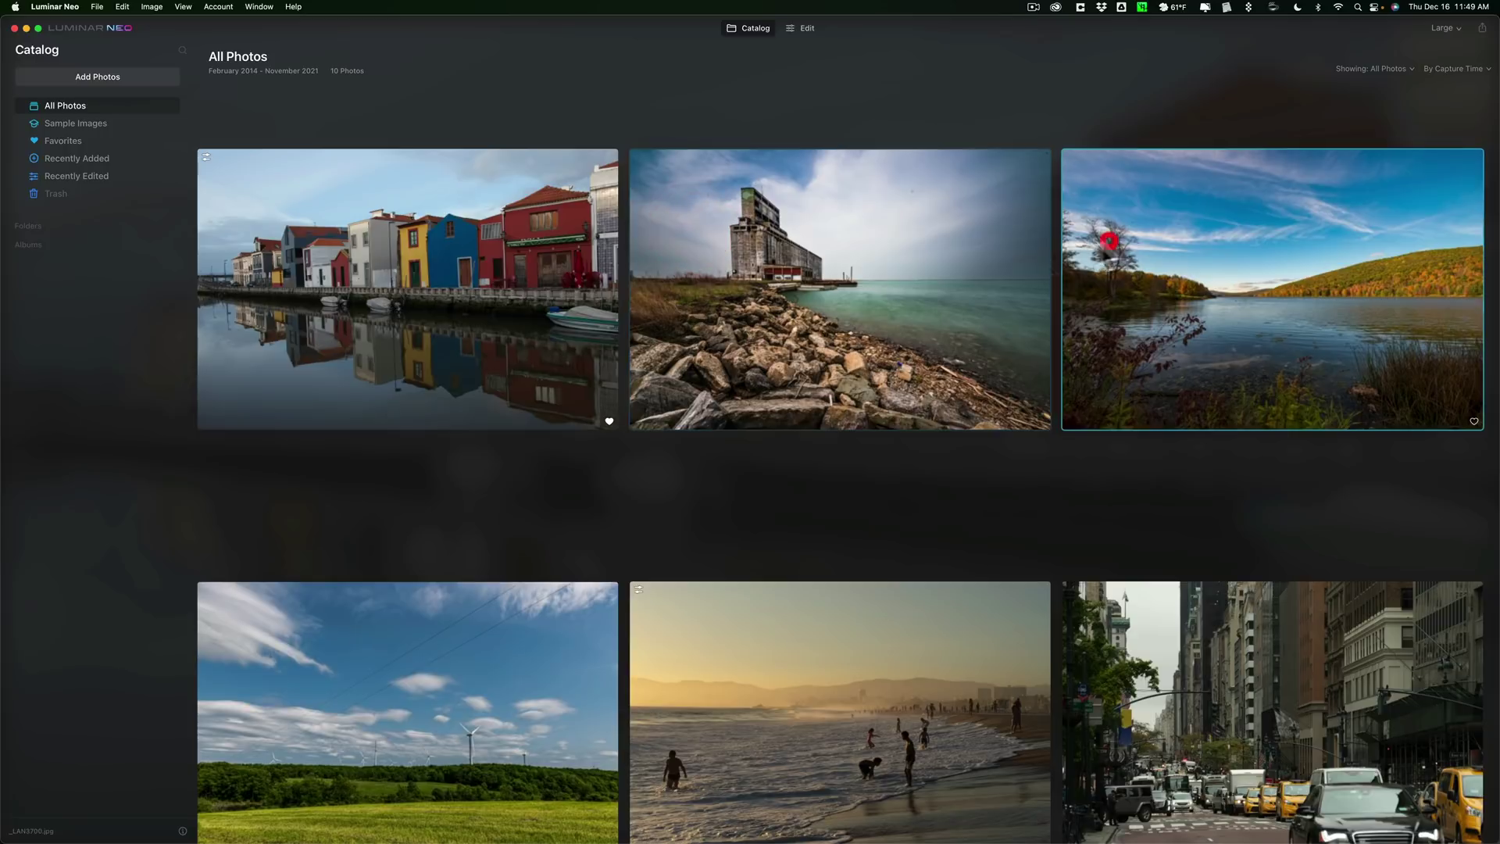
pyautogui.click(534, 258)
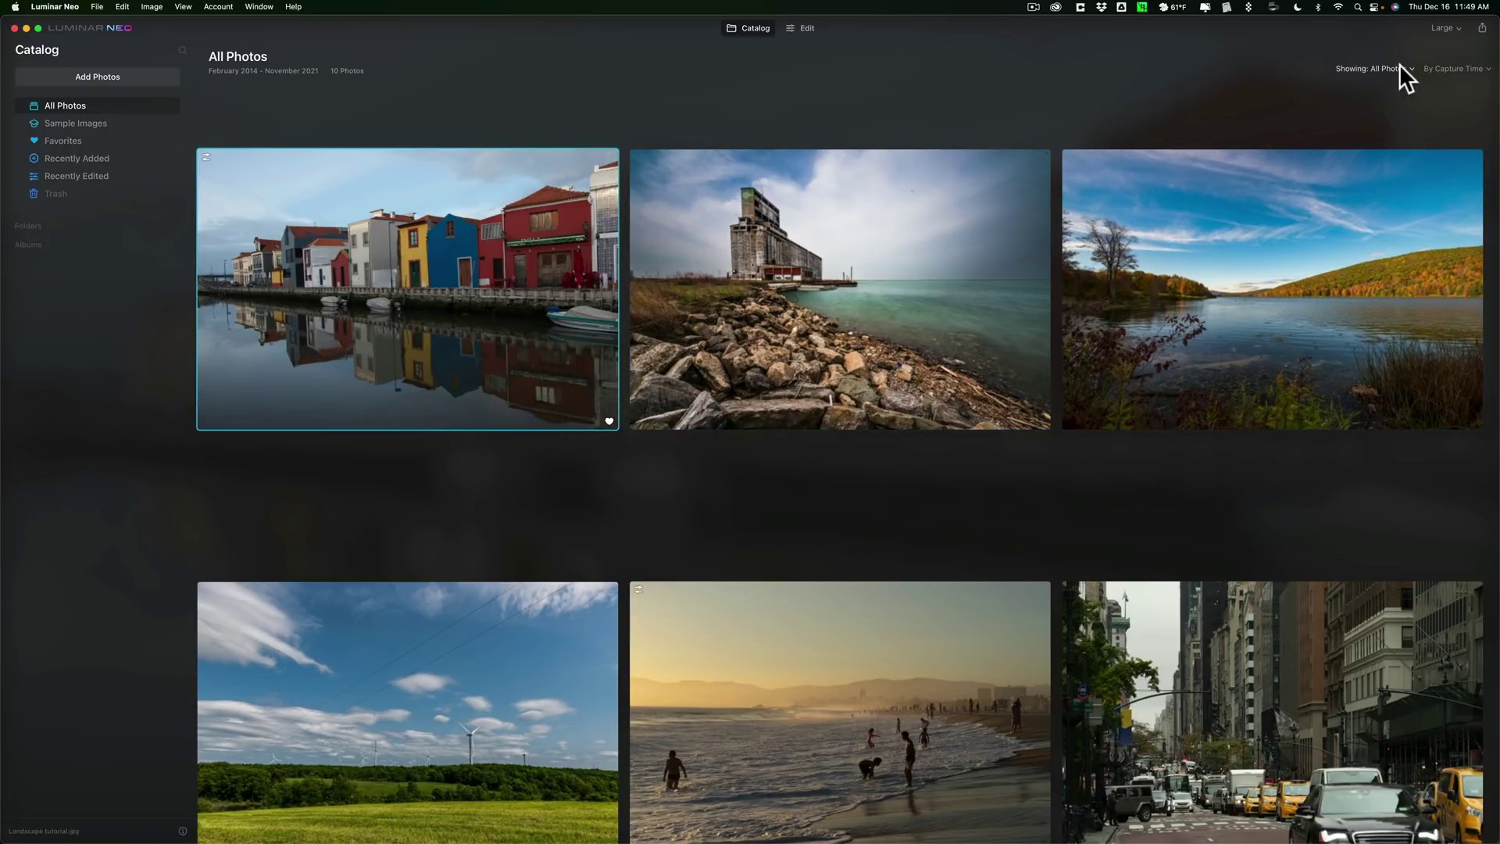
pyautogui.click(1358, 78)
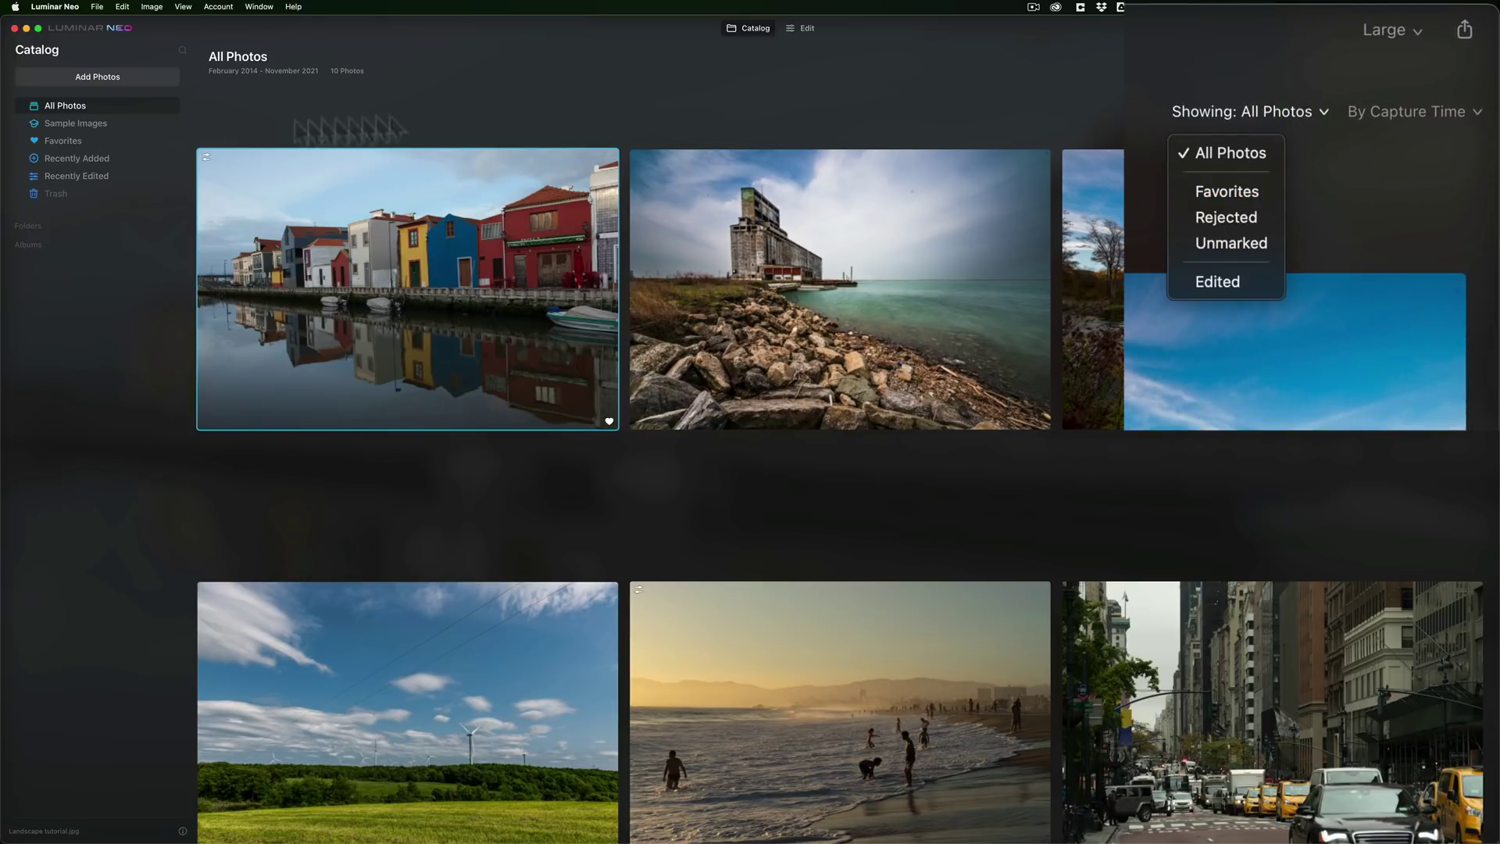
pyautogui.click(1405, 114)
pyautogui.click(1406, 113)
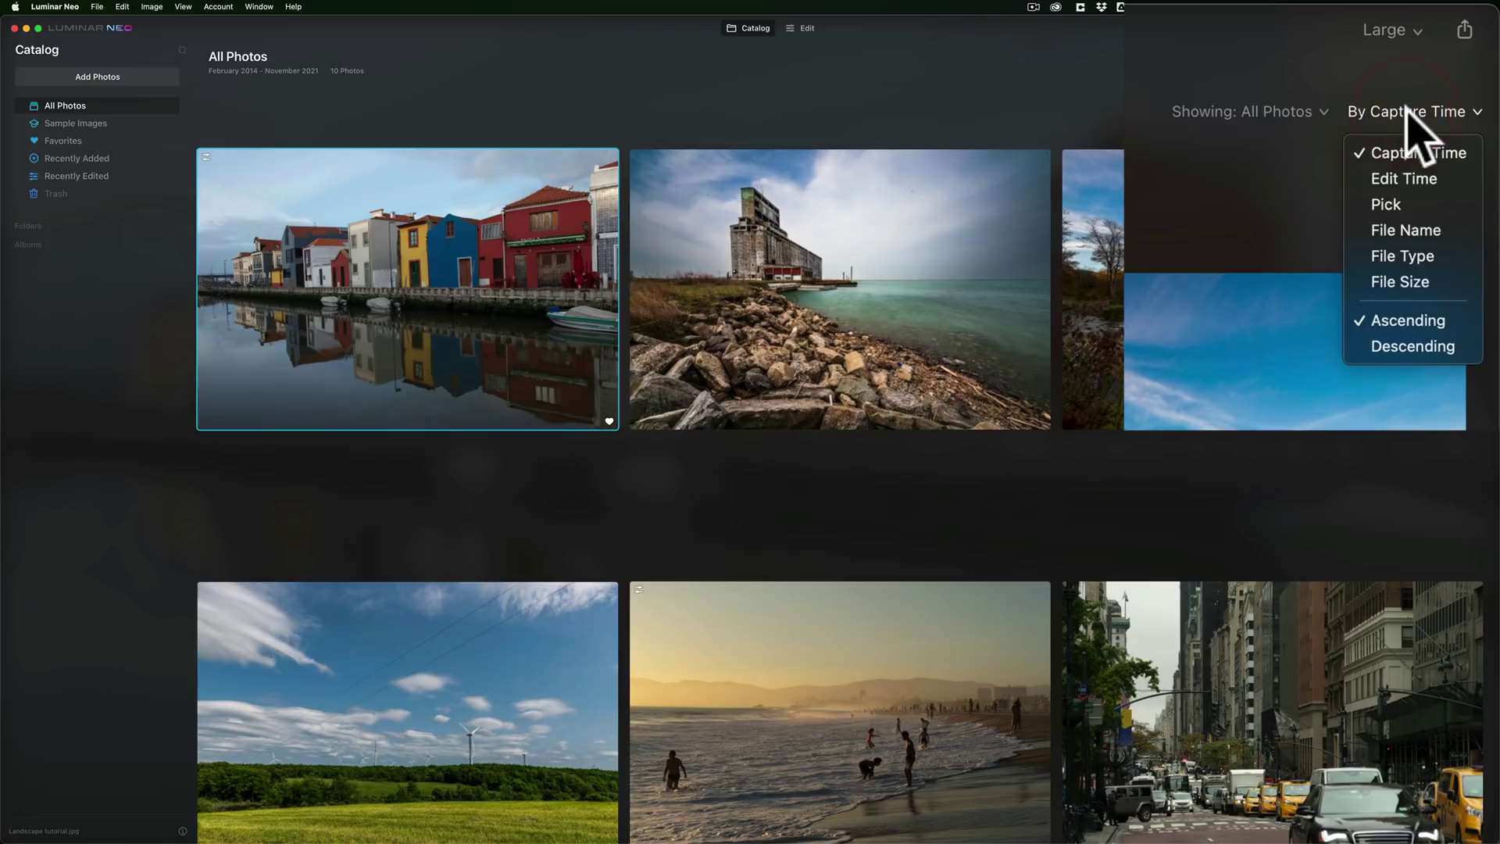
pyautogui.click(1406, 112)
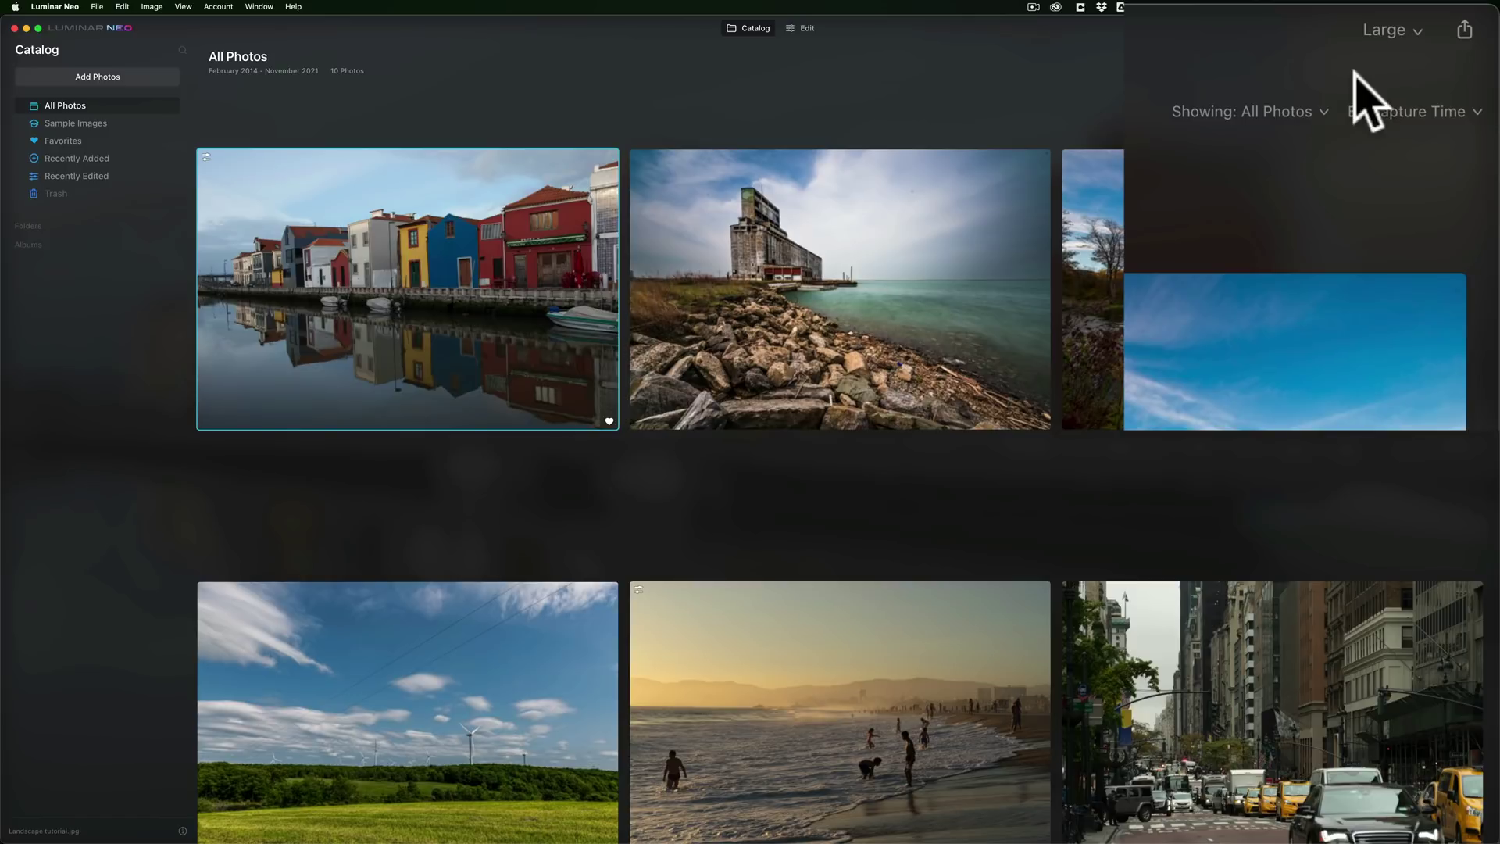
pyautogui.click(1387, 31)
pyautogui.click(1399, 147)
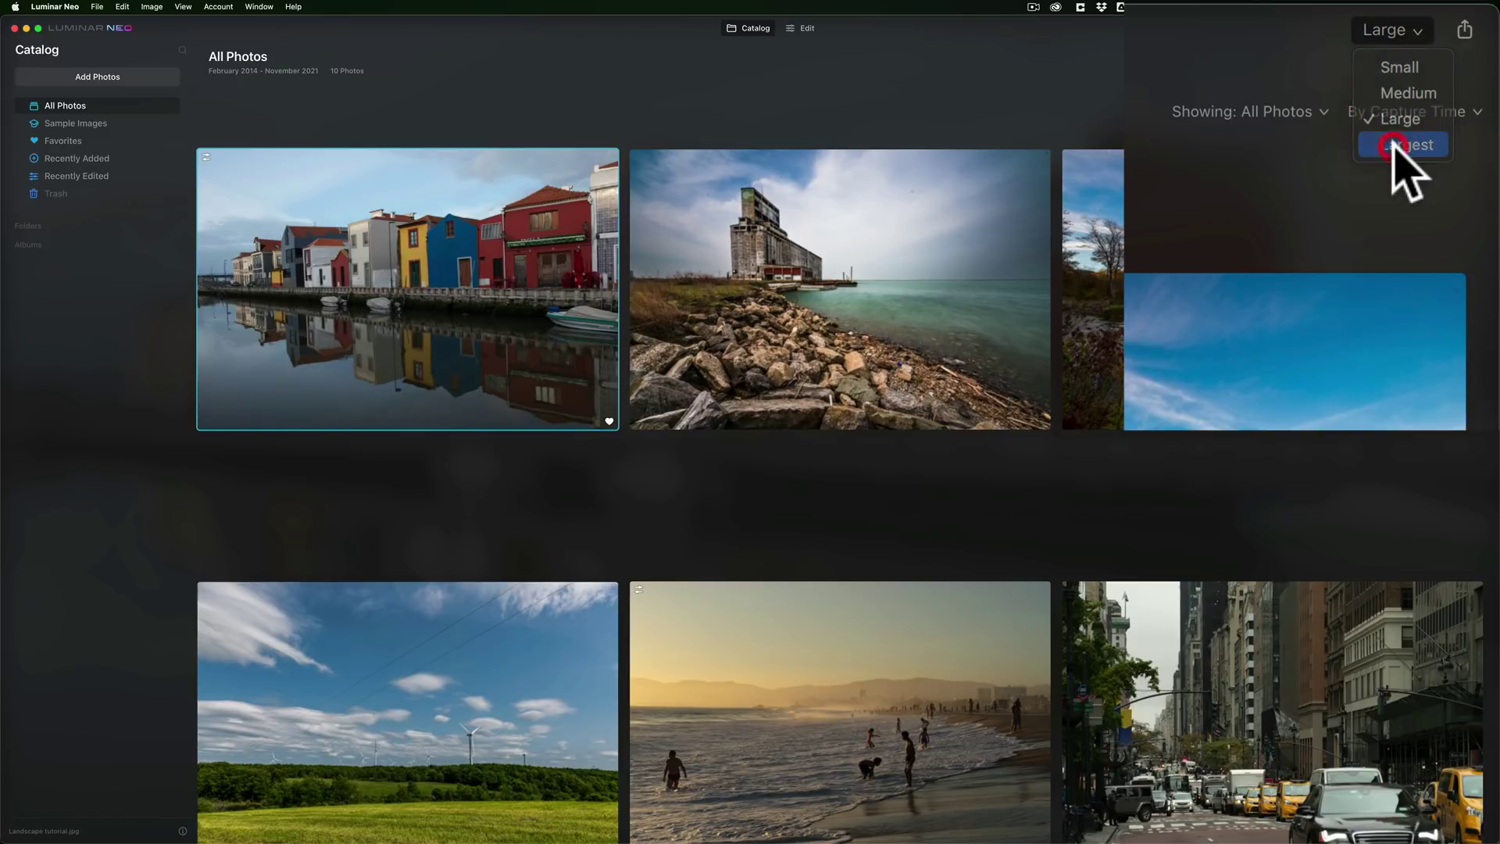
pyautogui.click(1396, 31)
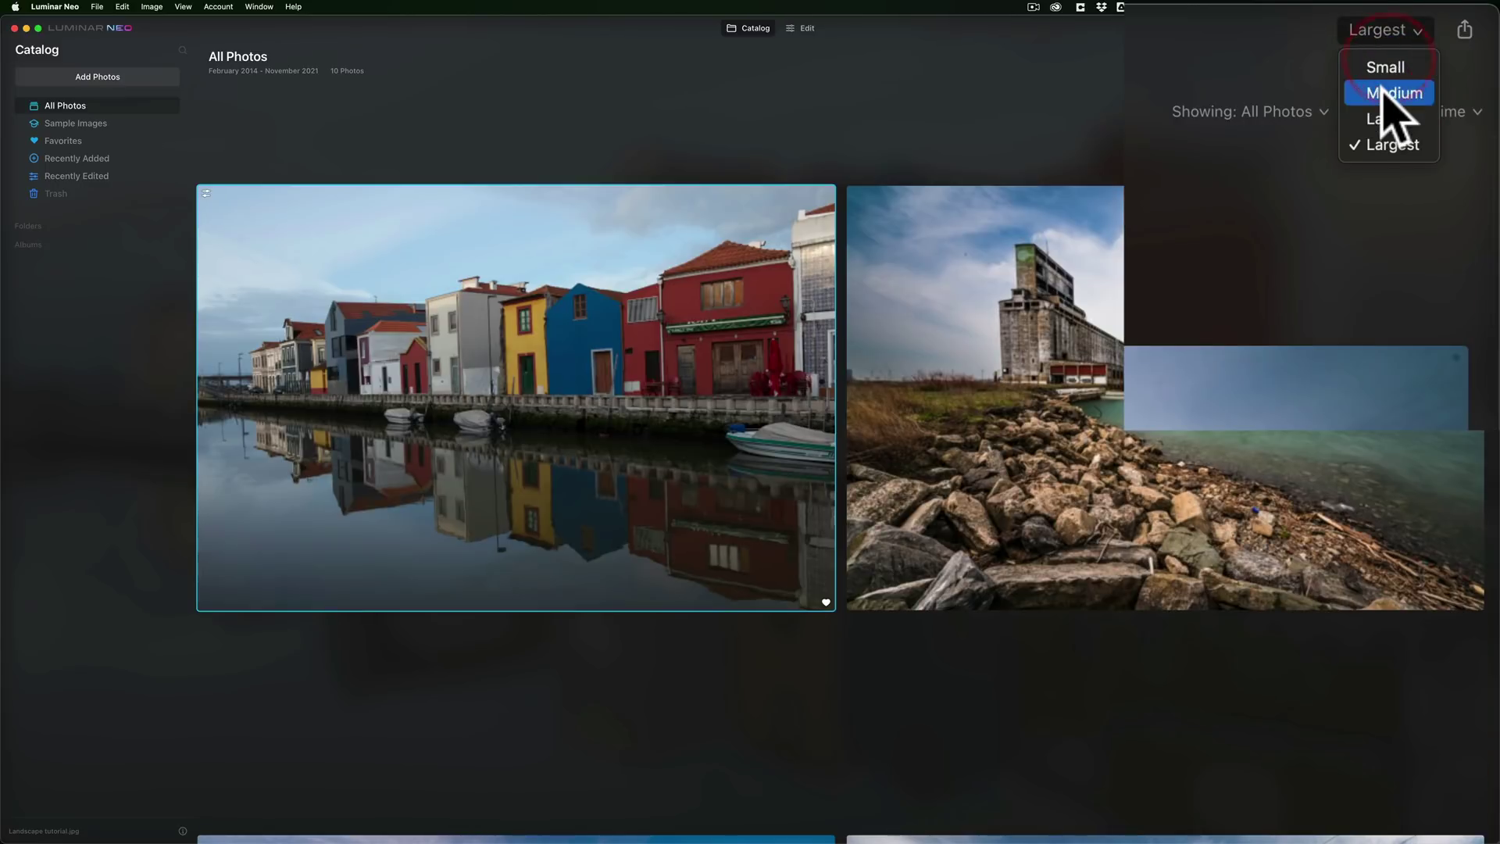
pyautogui.click(1397, 93)
pyautogui.click(1377, 31)
pyautogui.click(1382, 67)
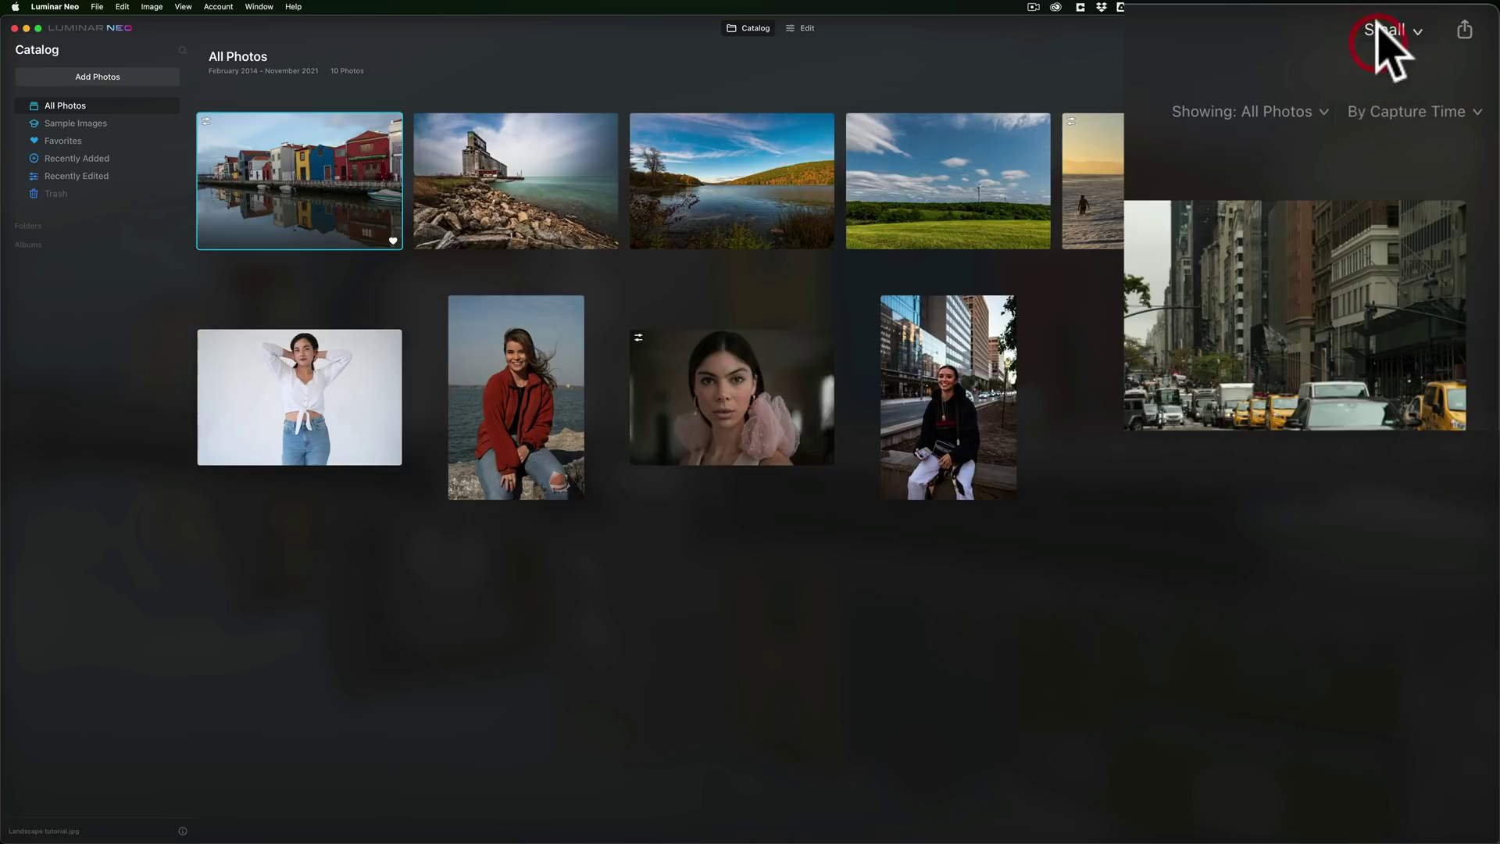
pyautogui.click(1391, 32)
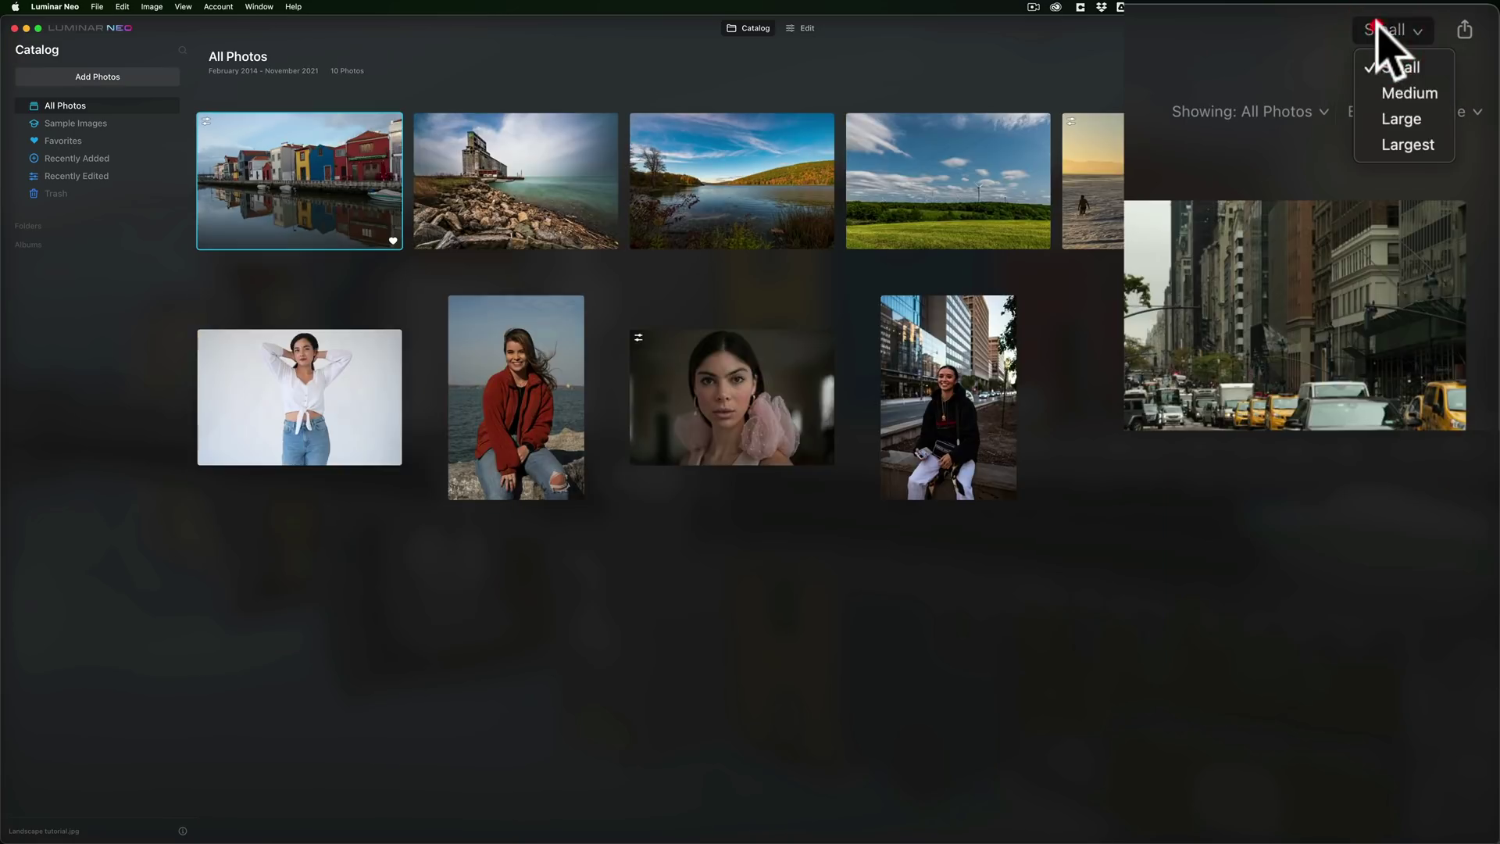
pyautogui.click(1401, 119)
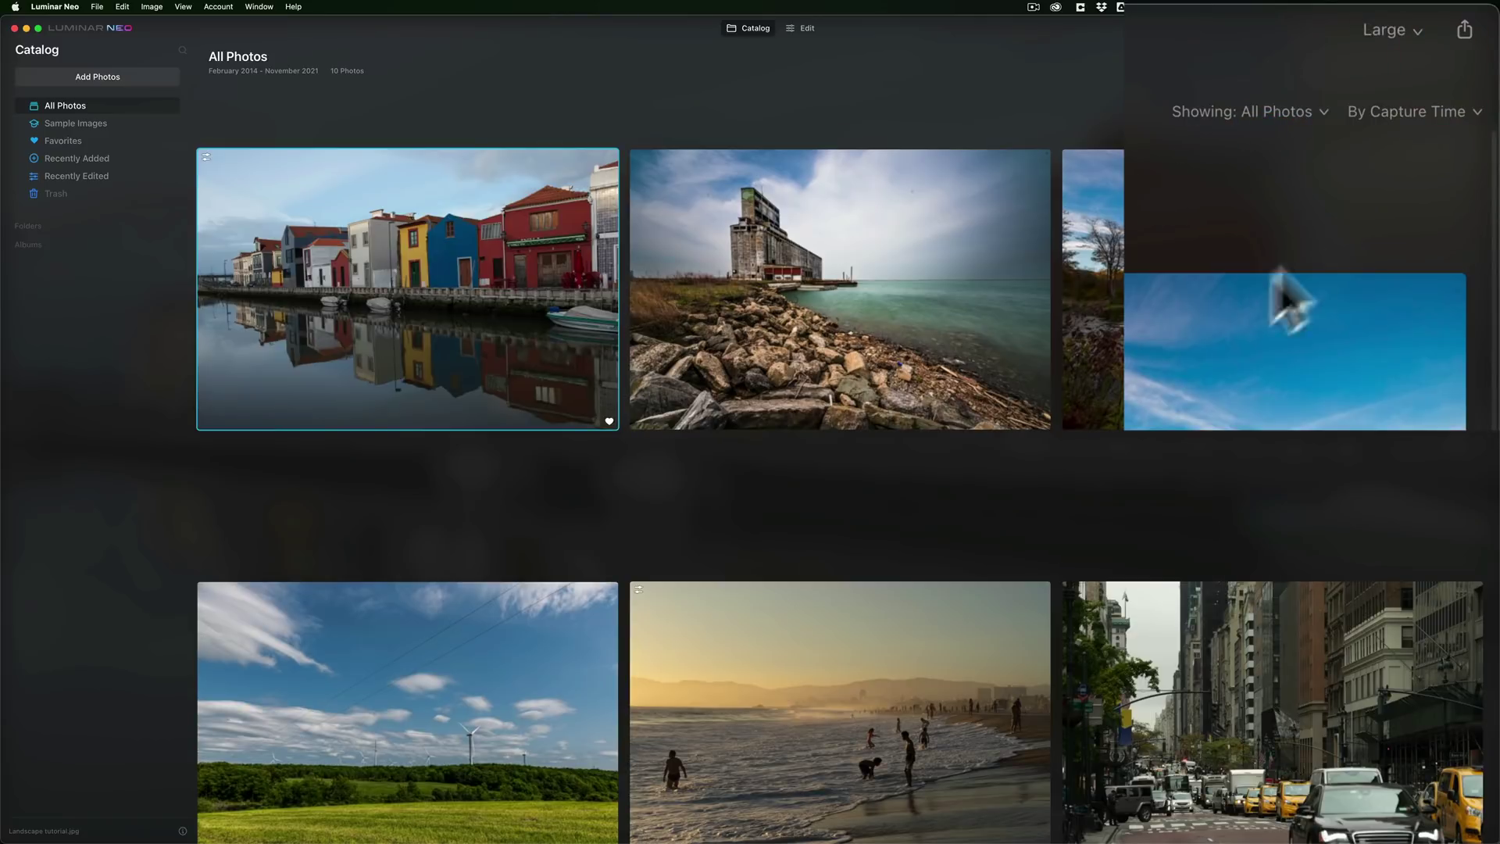
# - Mark the canal houses photo, Landscape tutorial.jpg, as a favourite after checking the share menu
pyautogui.click(1463, 29)
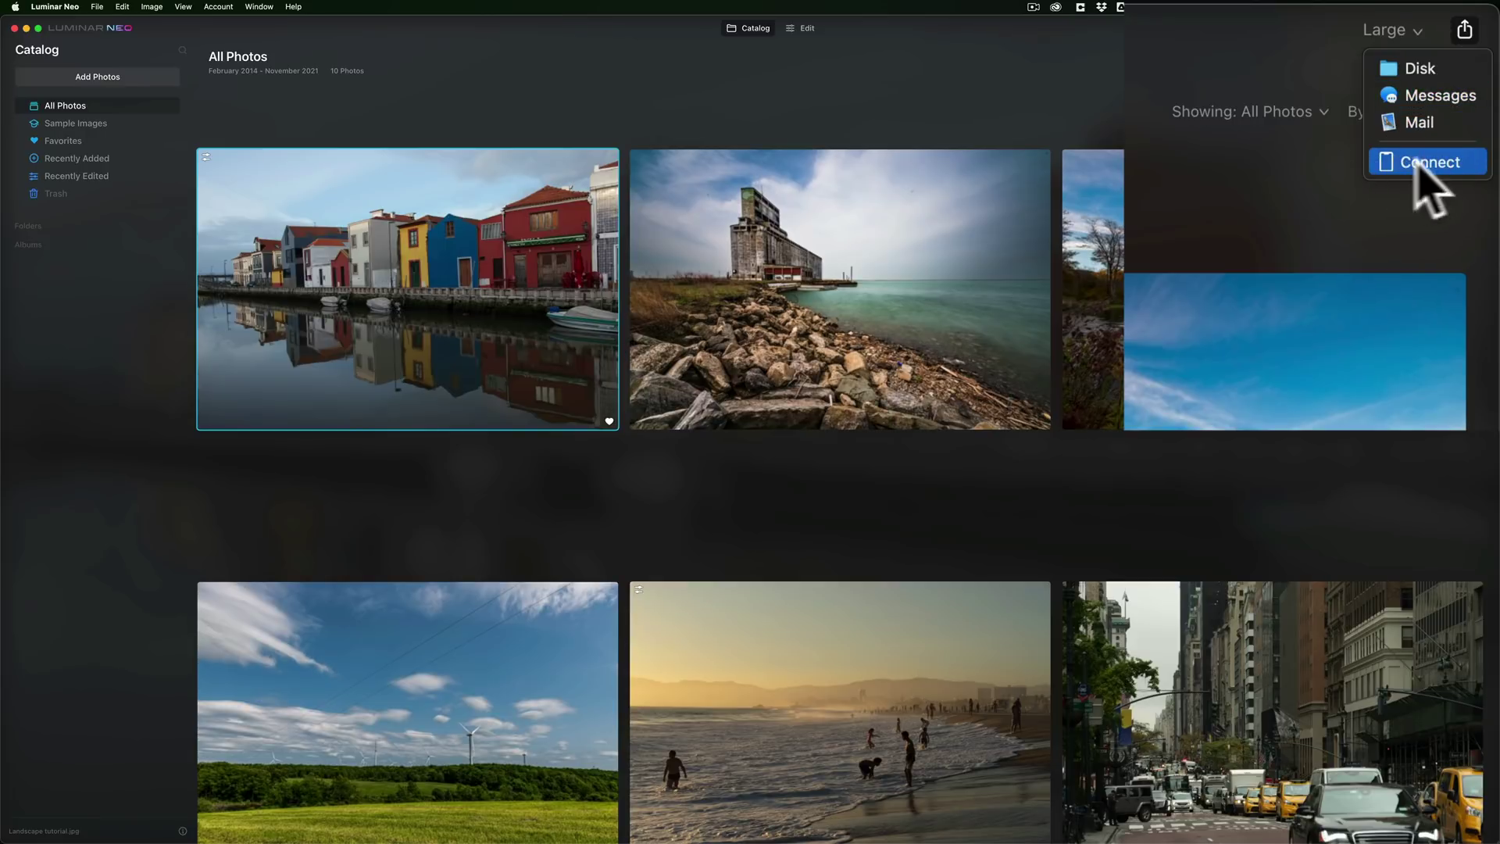
pyautogui.click(1183, 88)
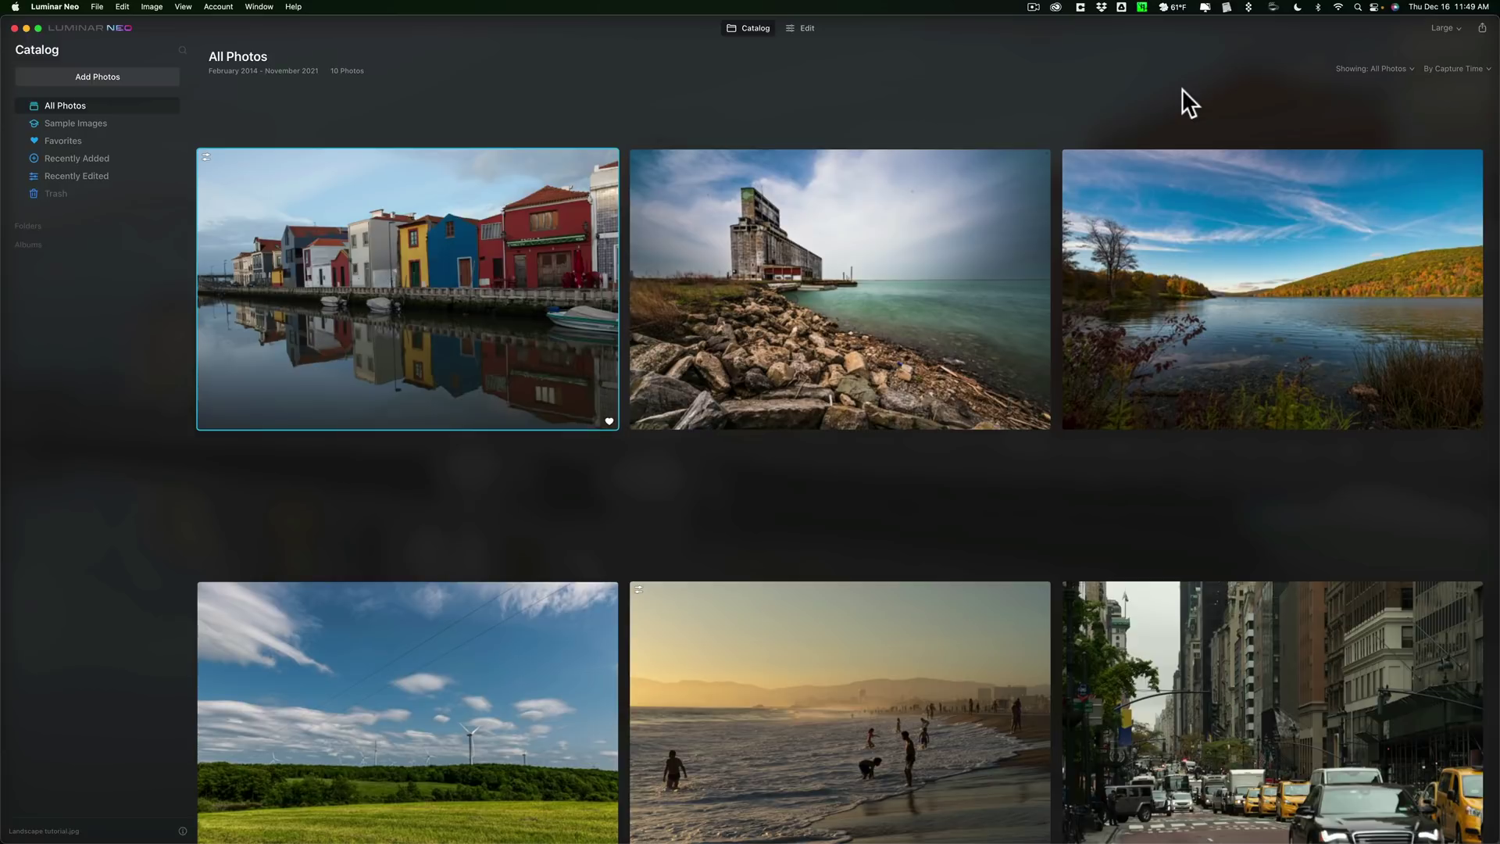
pyautogui.click(609, 422)
pyautogui.click(1039, 416)
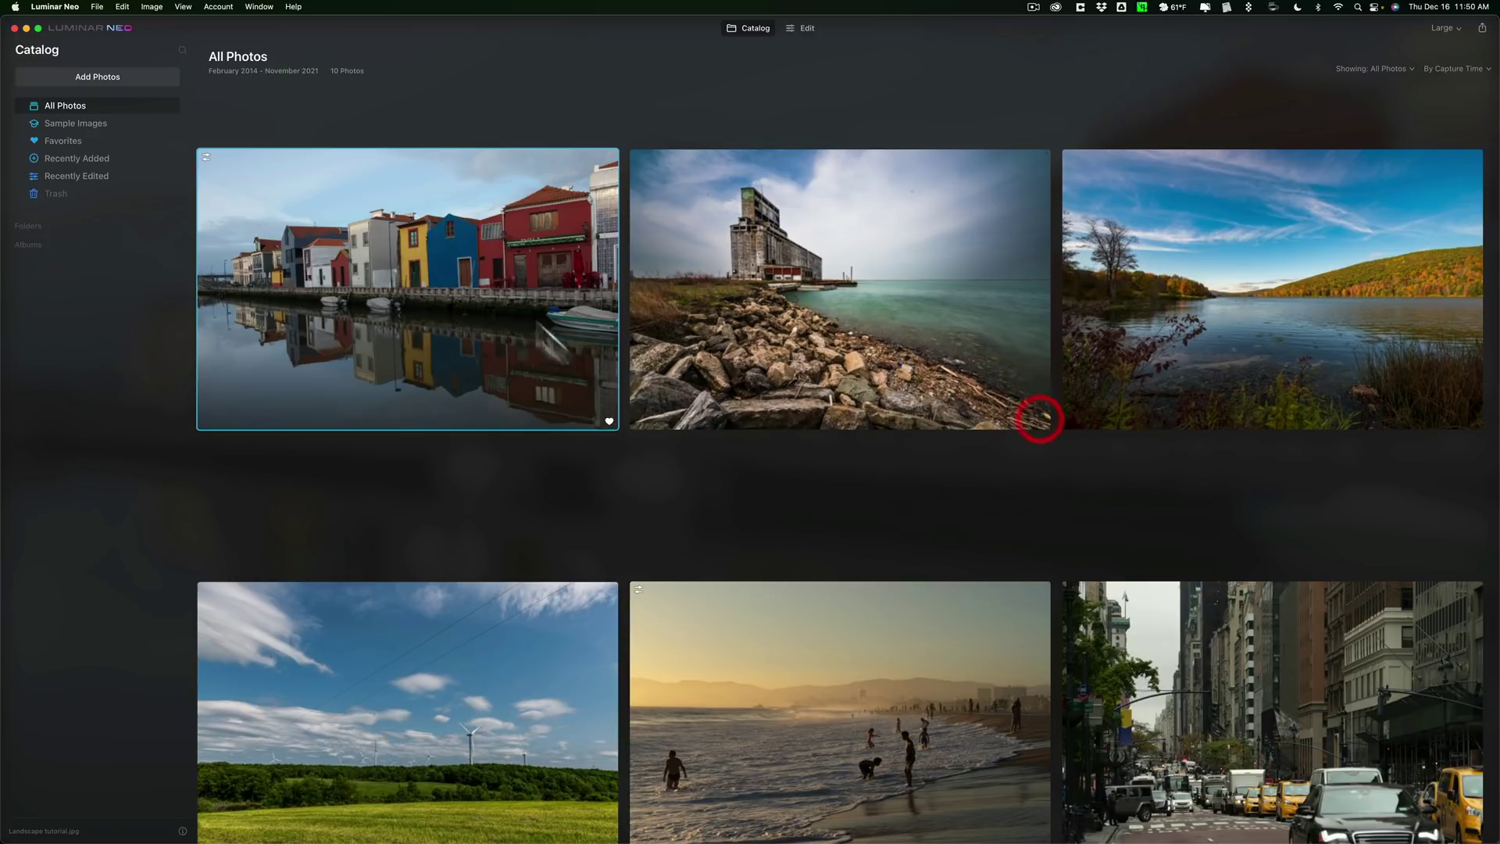
# - Open the canal houses photo in a large view and switch to the Edit workspace
pyautogui.doubleClick(518, 297)
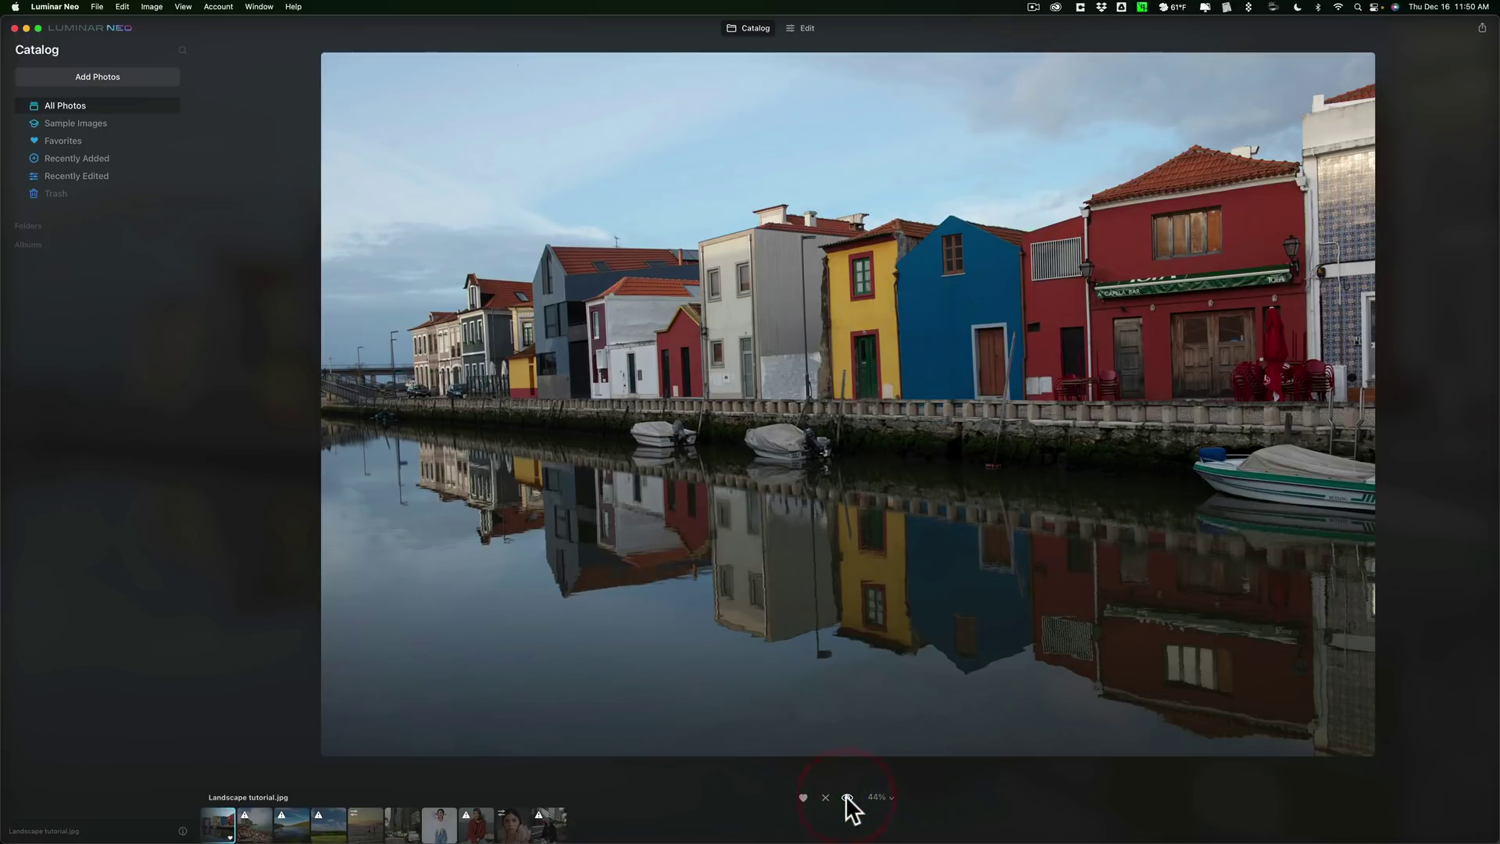
pyautogui.click(879, 797)
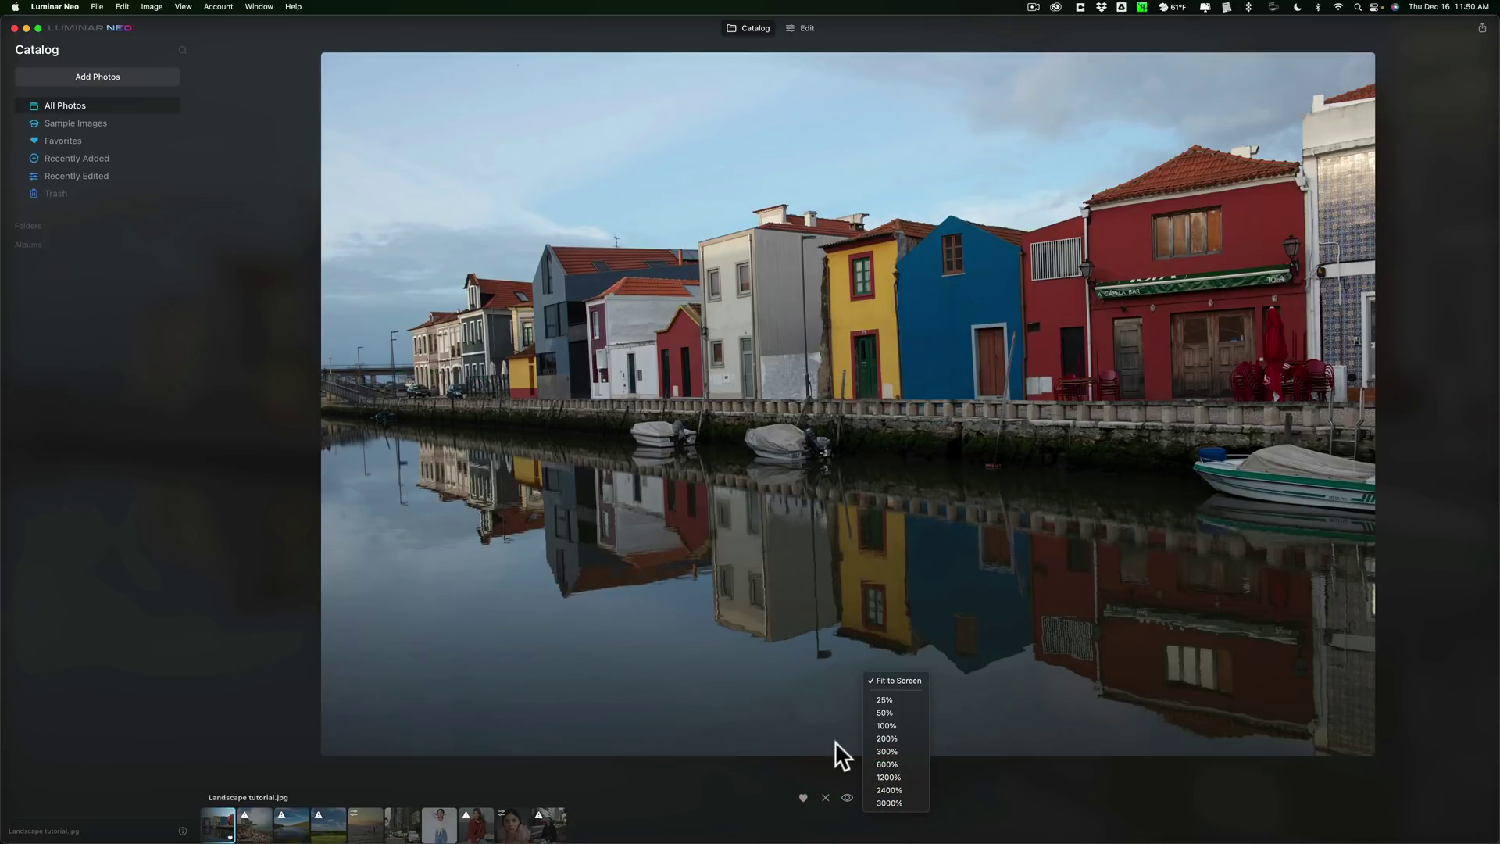
pyautogui.click(805, 658)
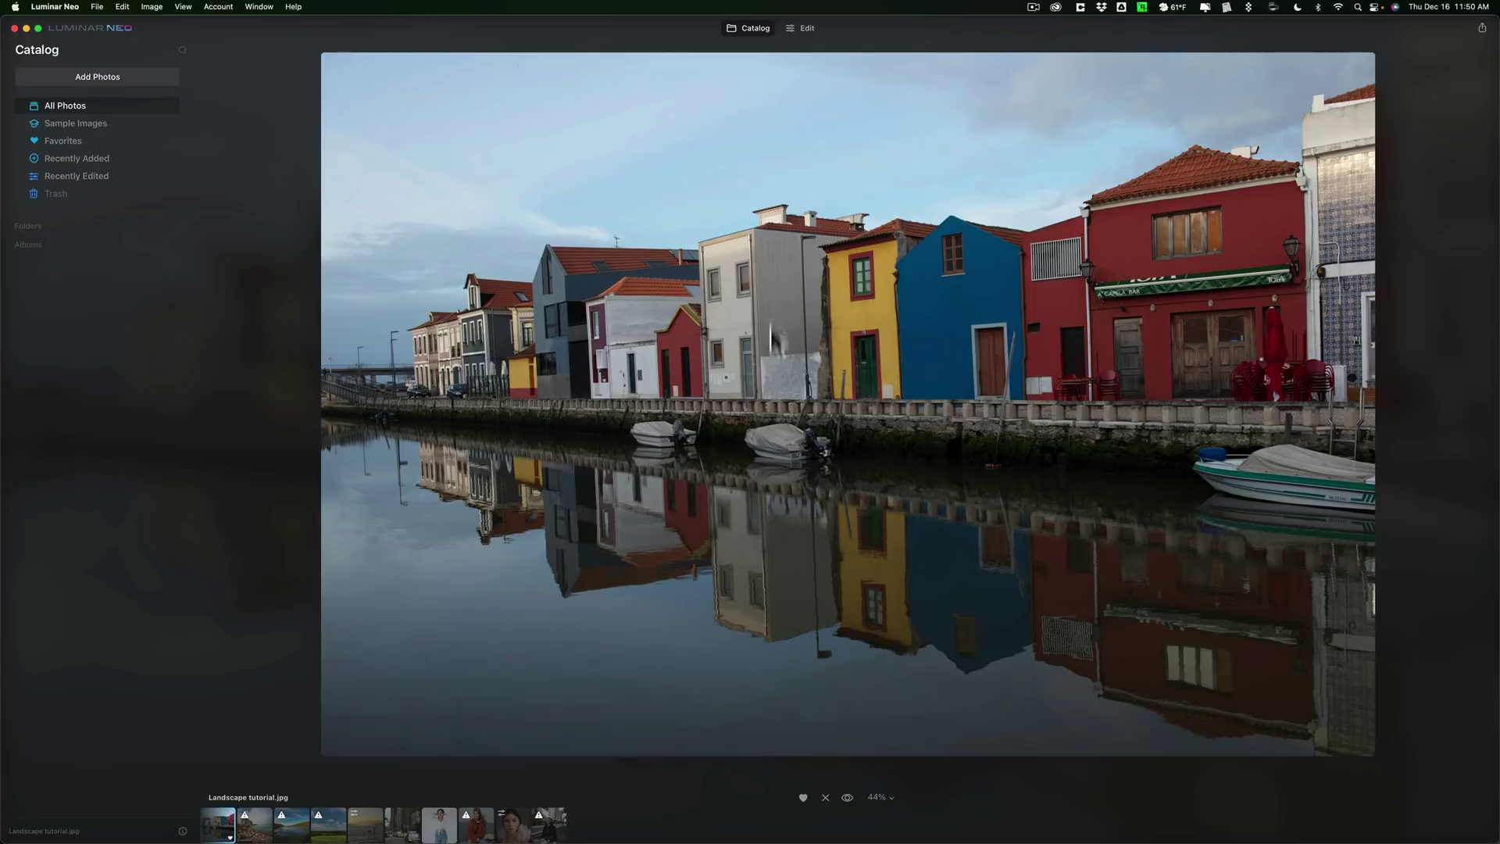
pyautogui.click(795, 24)
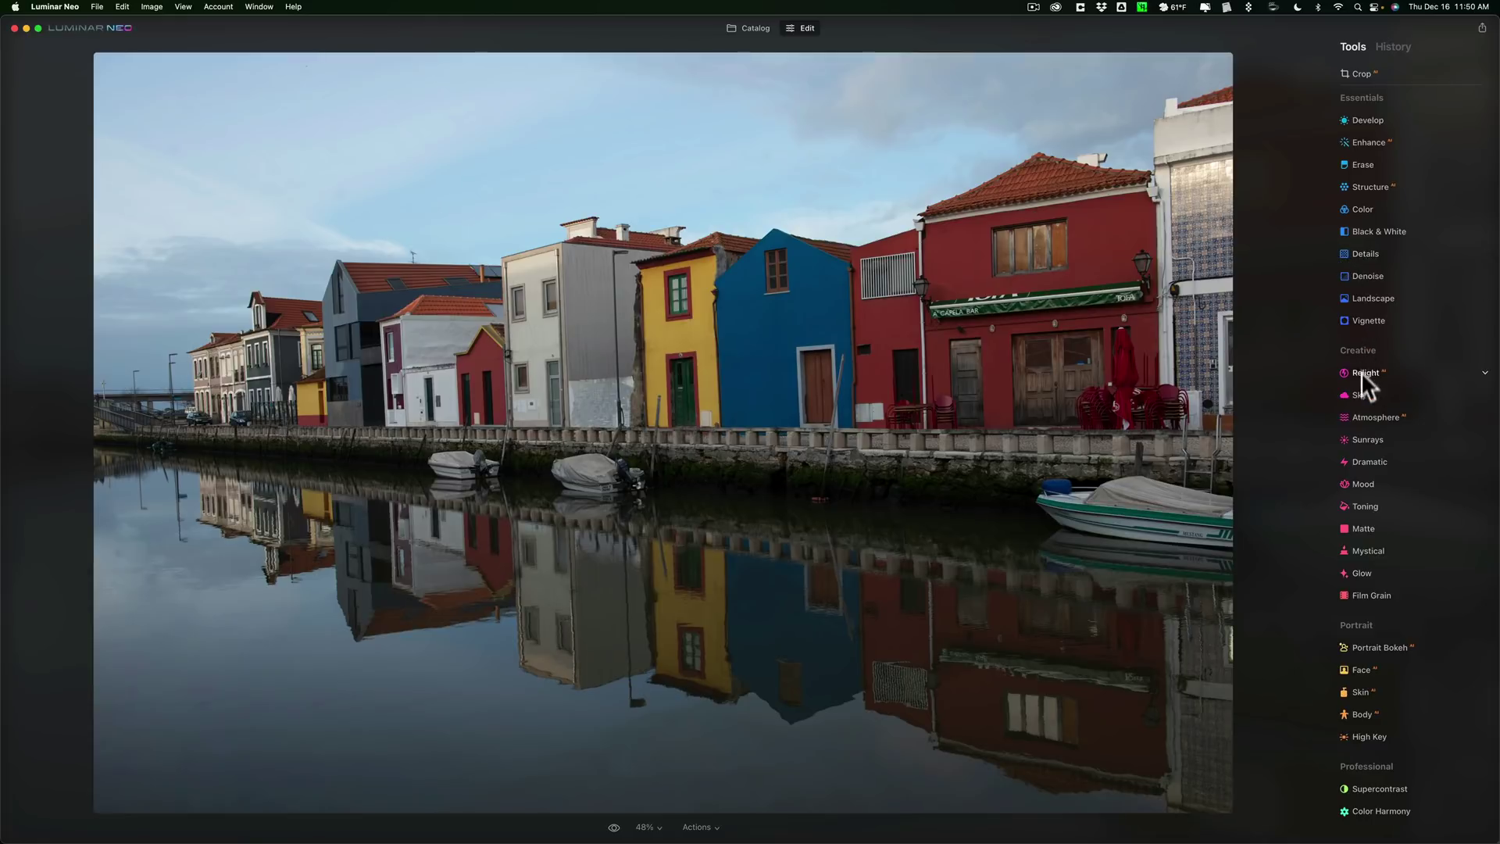
# - In Sky AI, open the sky gallery and try Bright Blue Sky 1, then Bright Blue Sky 3
pyautogui.click(1358, 394)
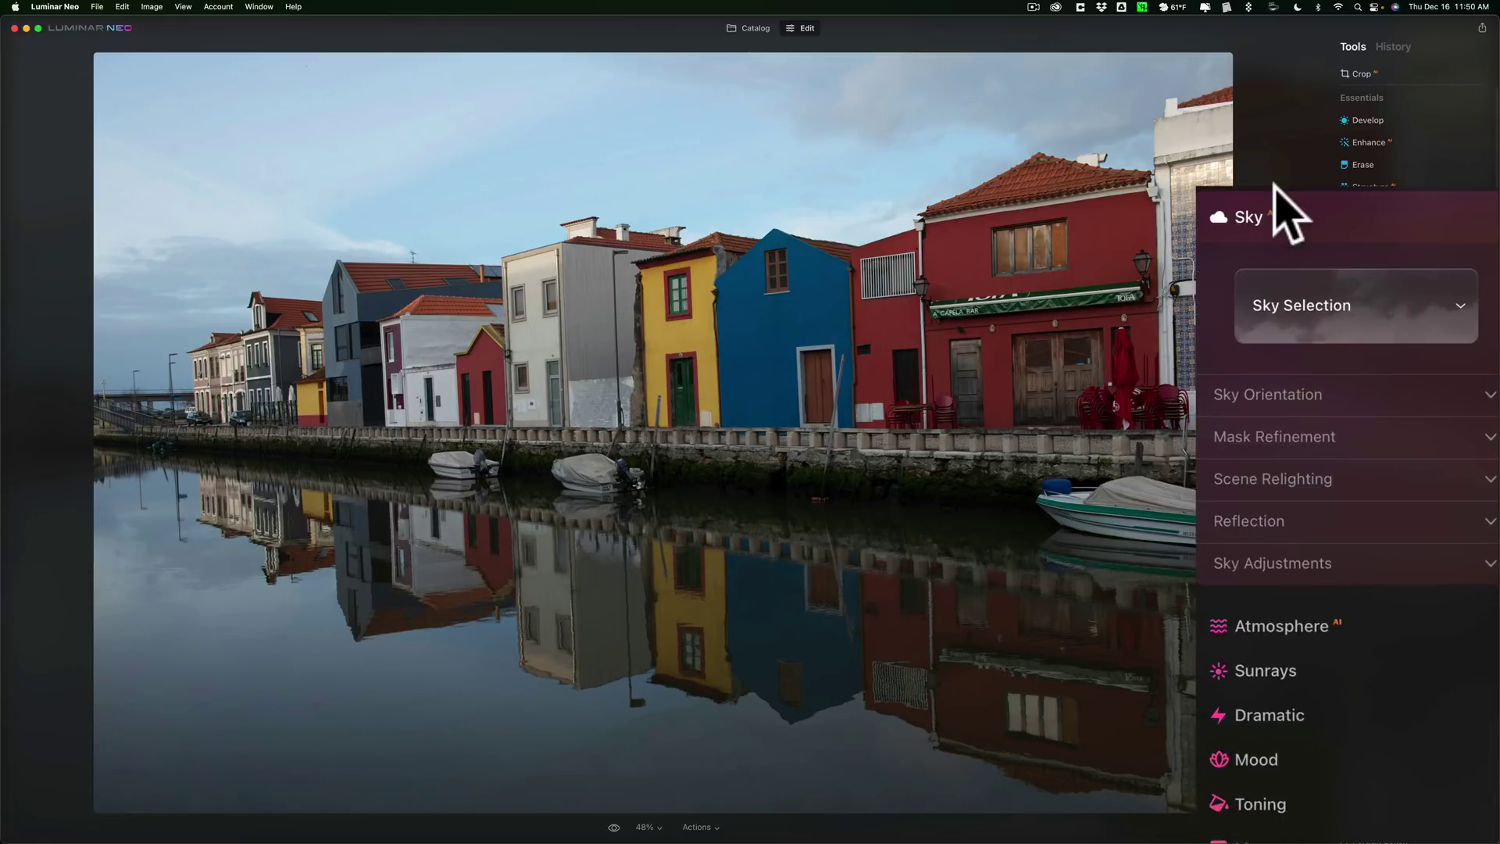
pyautogui.click(1443, 306)
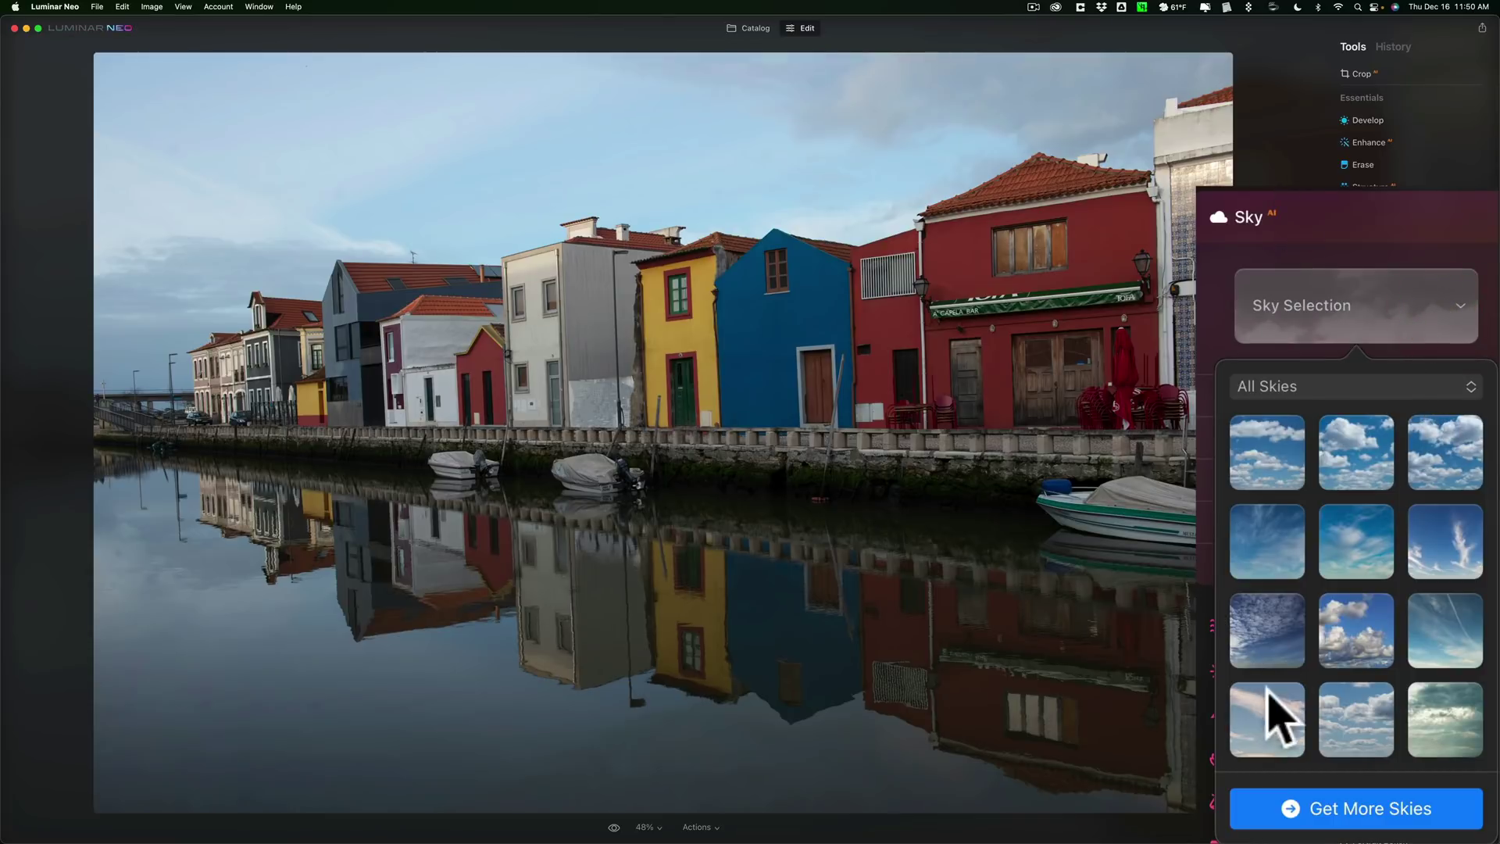
pyautogui.scroll(-5, 1386, 713)
pyautogui.scroll(3, 1407, 547)
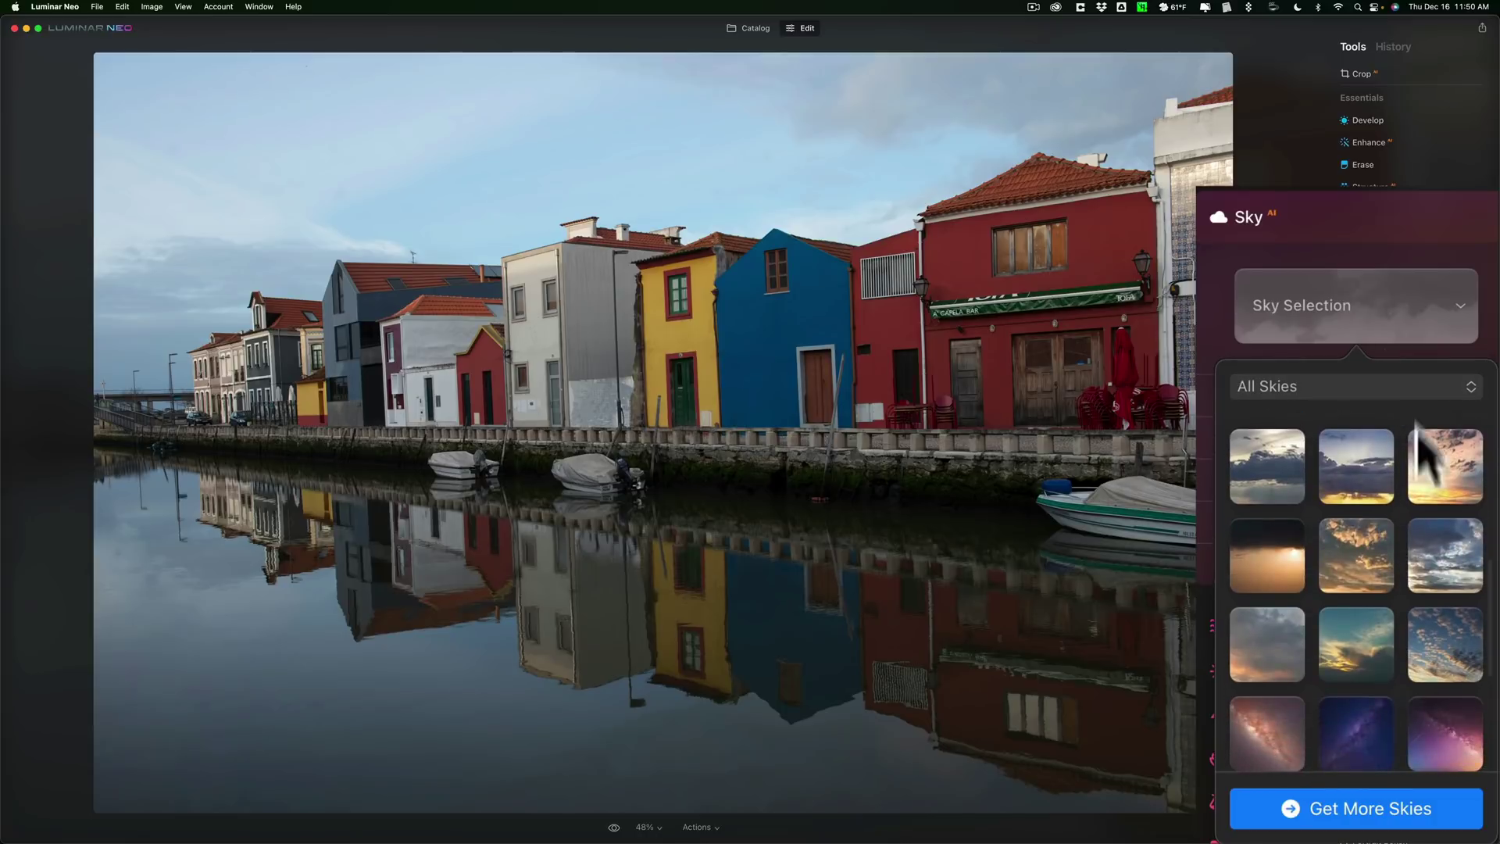
pyautogui.scroll(3, 1418, 522)
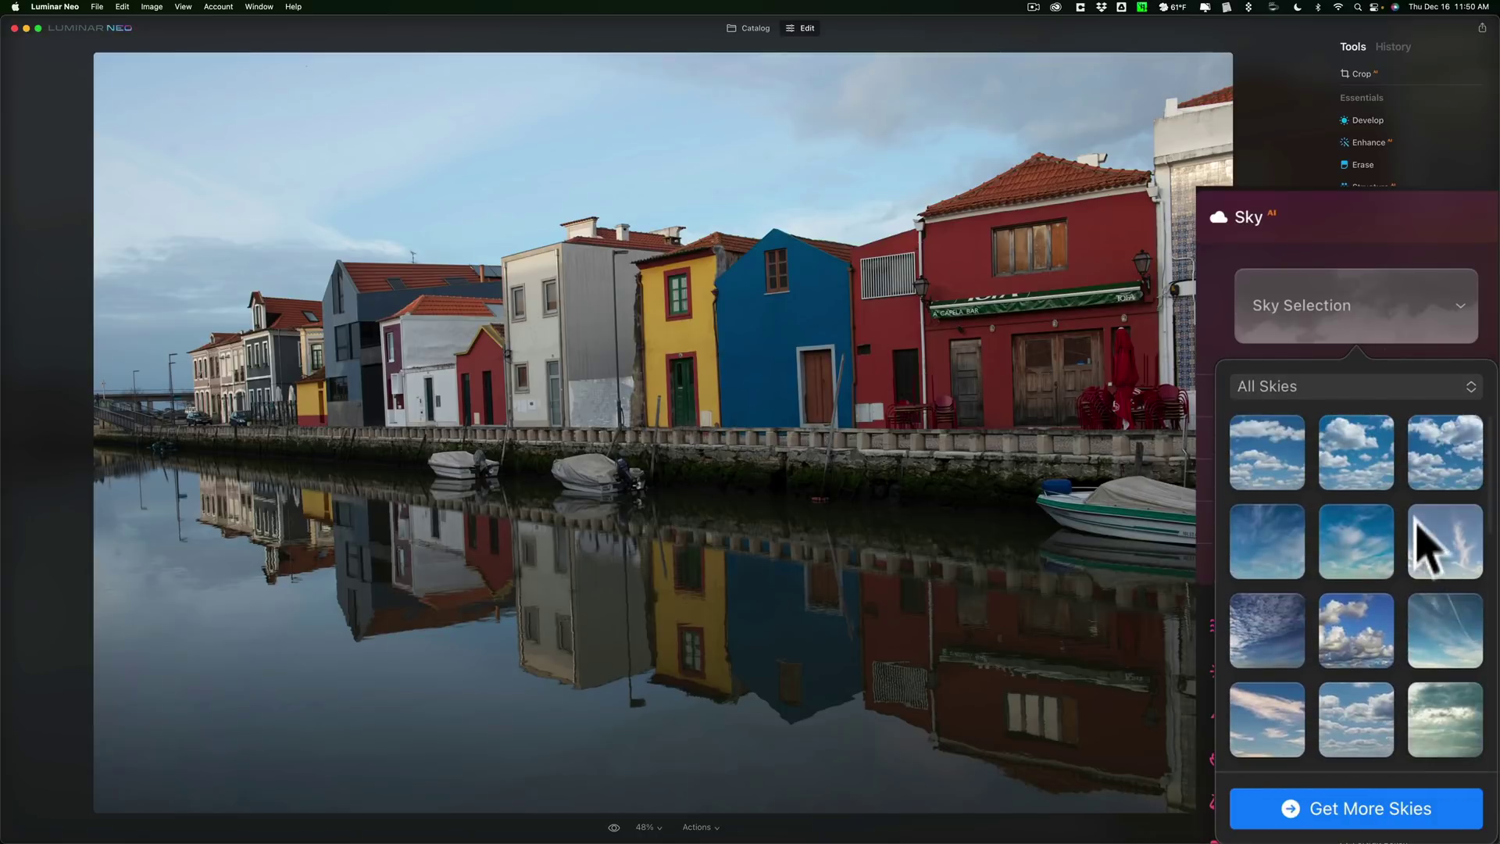
pyautogui.click(1436, 617)
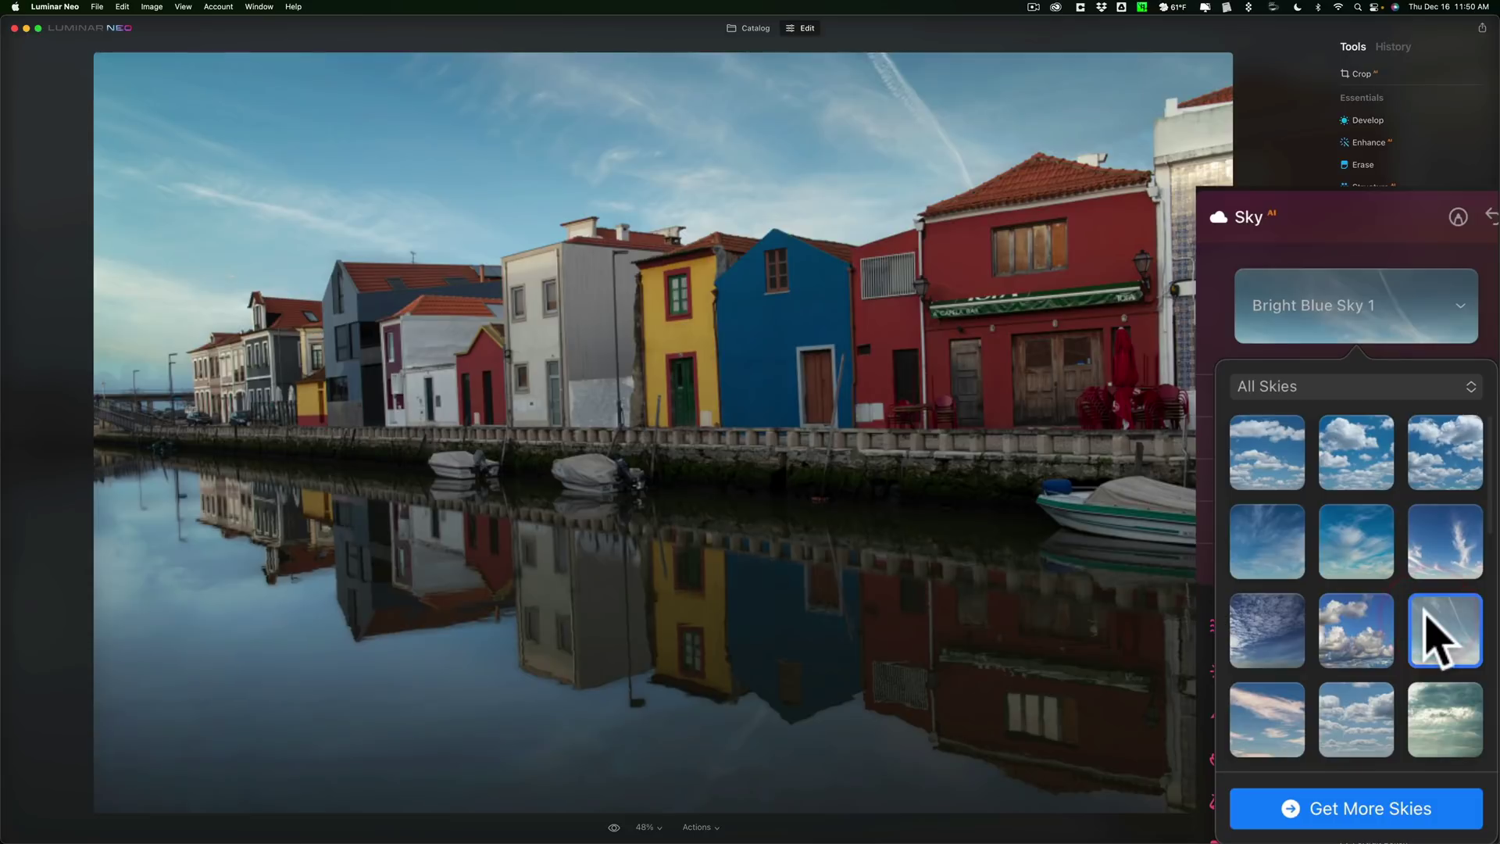
pyautogui.scroll(-2, 1367, 657)
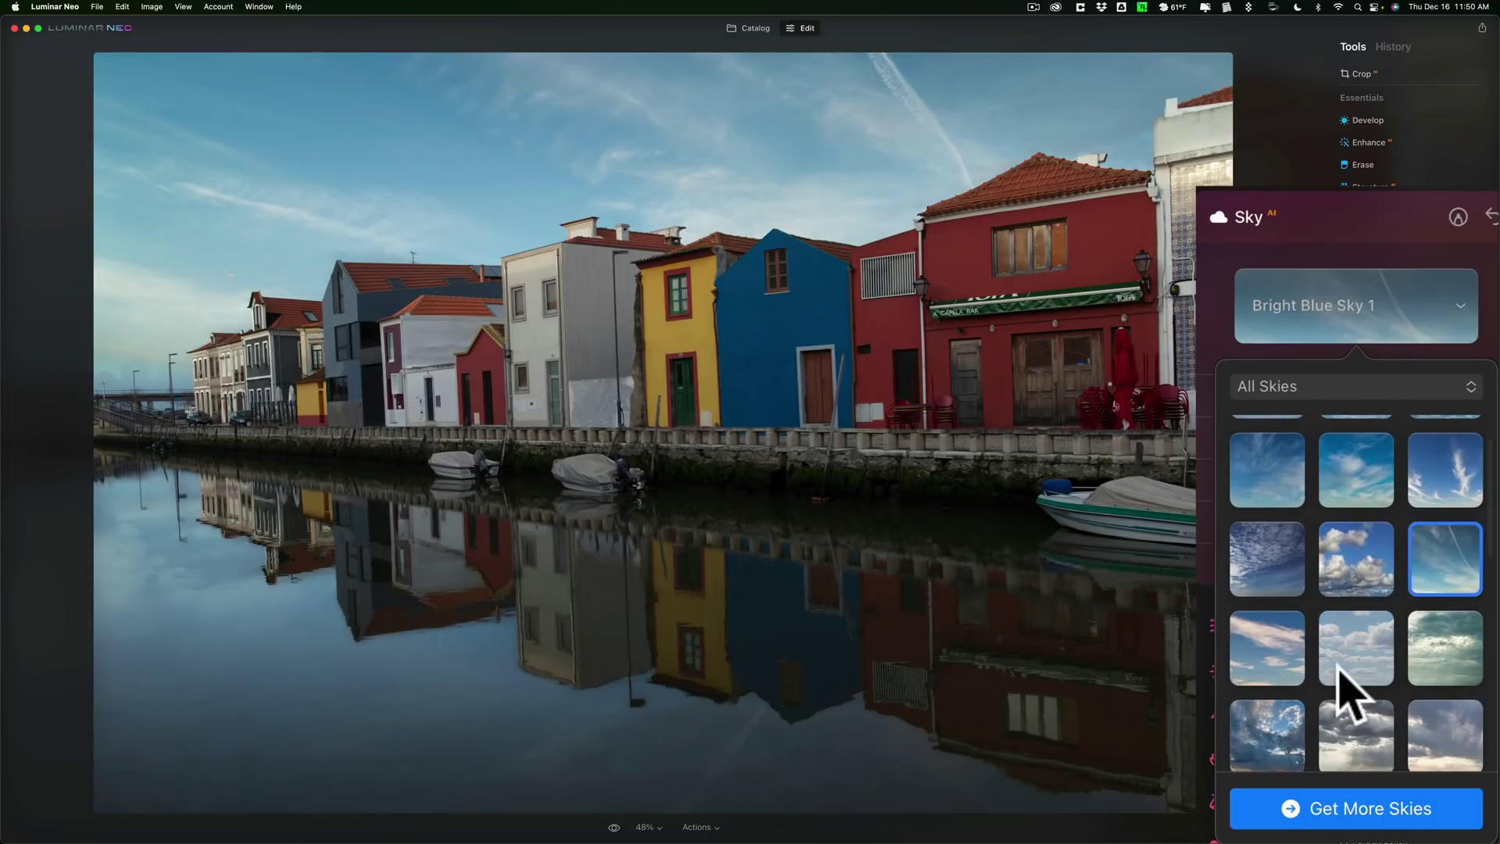
pyautogui.click(1339, 666)
# - Compare Blue Sky 7, 2, 5 and 8, then apply Bright Blue Sky 3
pyautogui.scroll(-8, 1338, 688)
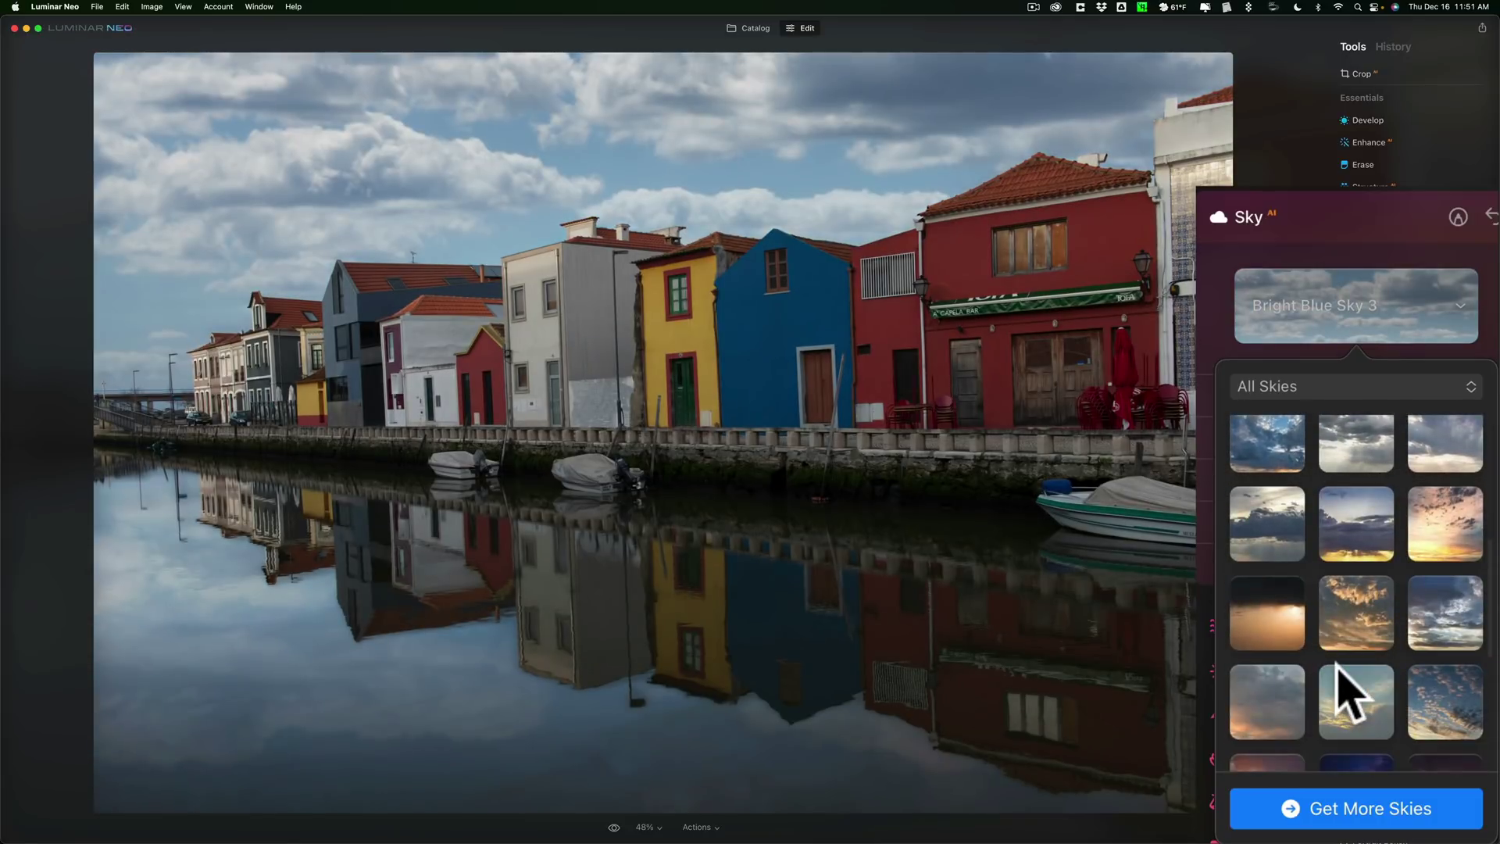
pyautogui.scroll(-4, 1317, 688)
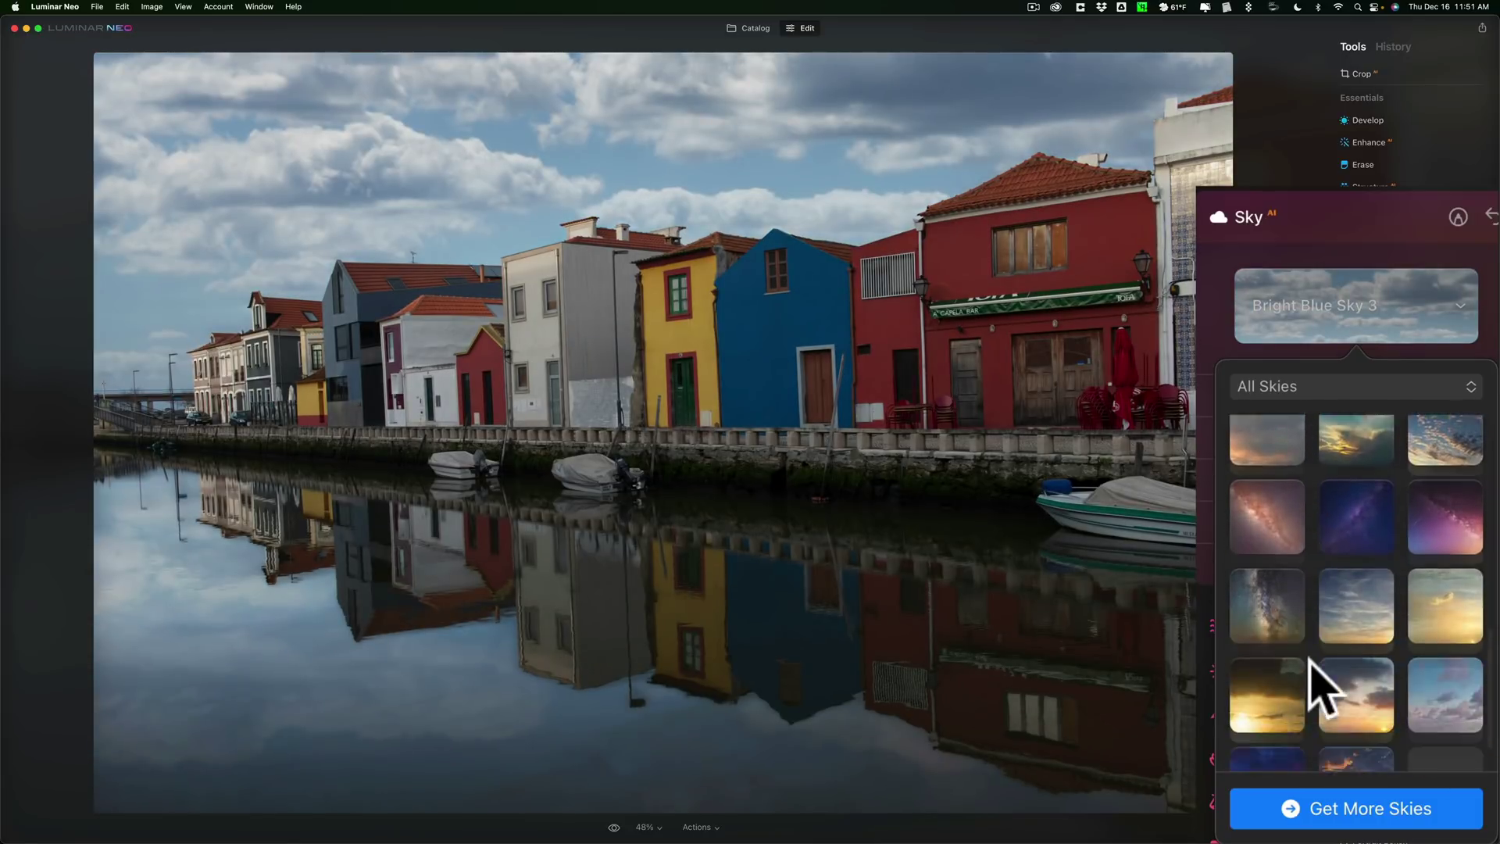
pyautogui.scroll(8, 1347, 597)
pyautogui.scroll(5, 1364, 539)
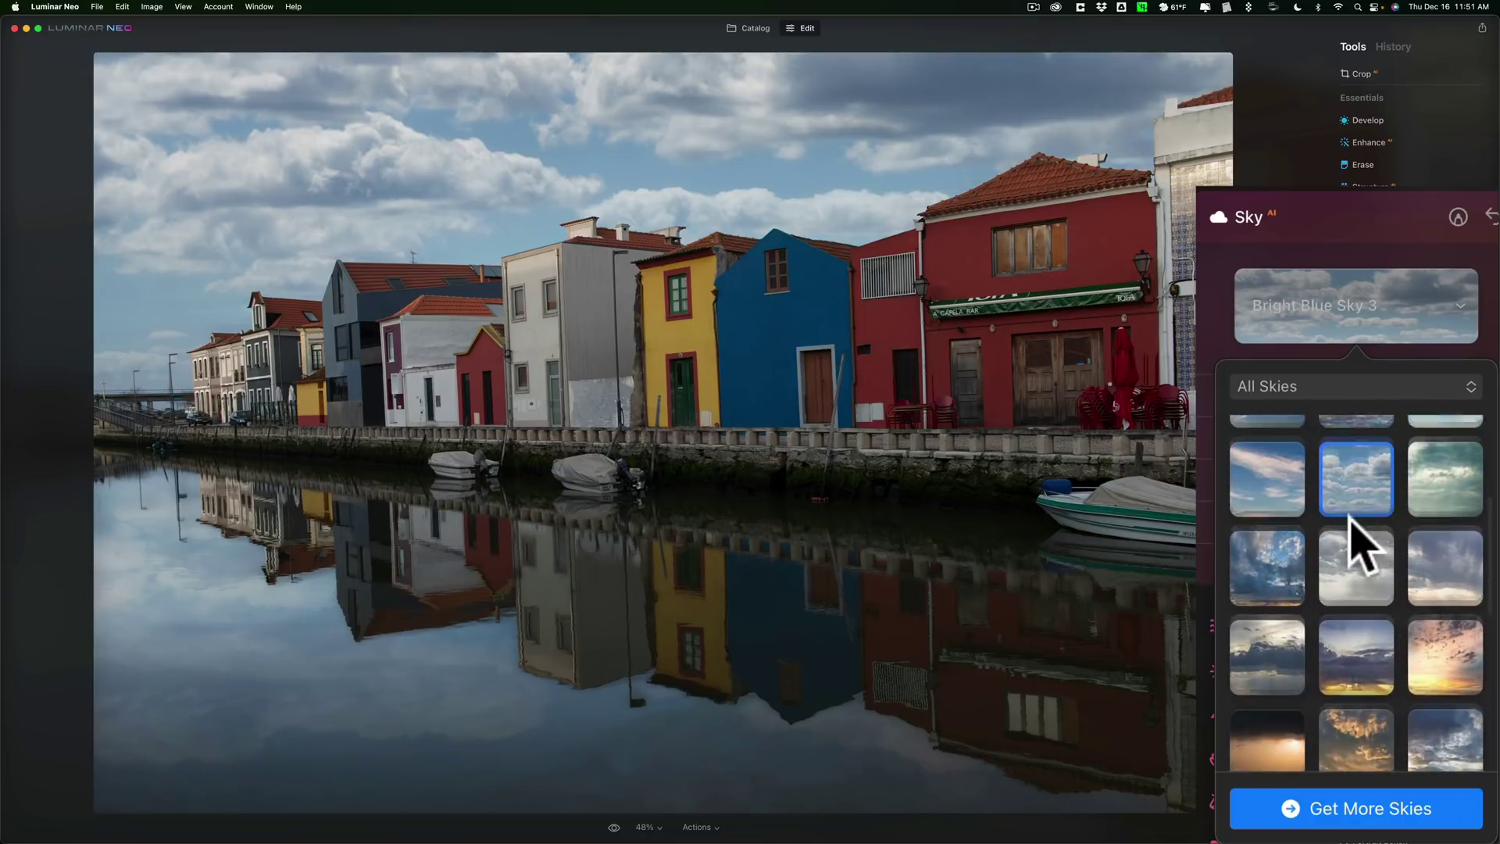
pyautogui.click(1268, 630)
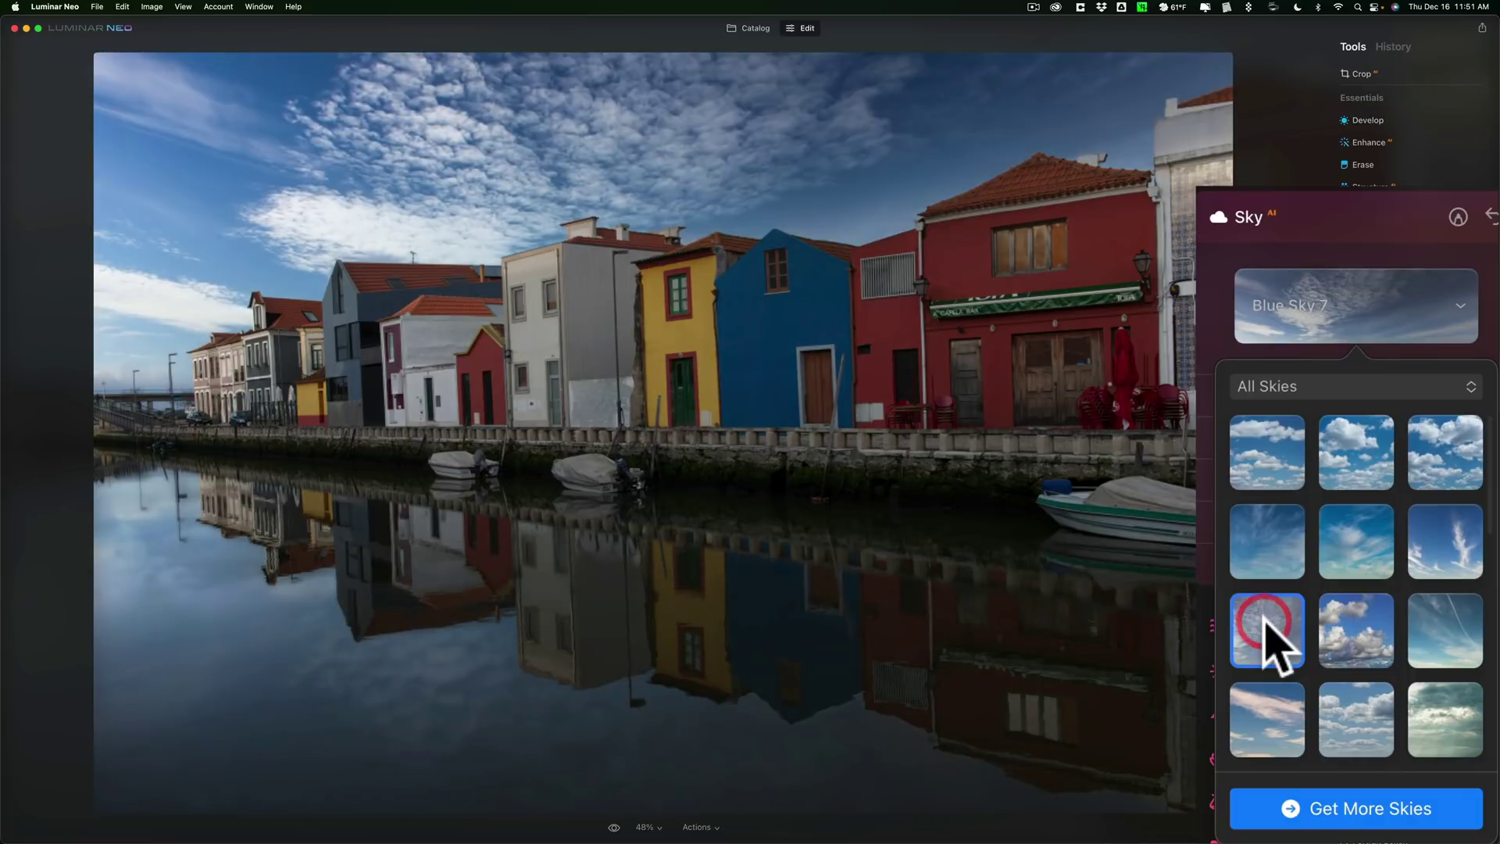
pyautogui.click(1356, 463)
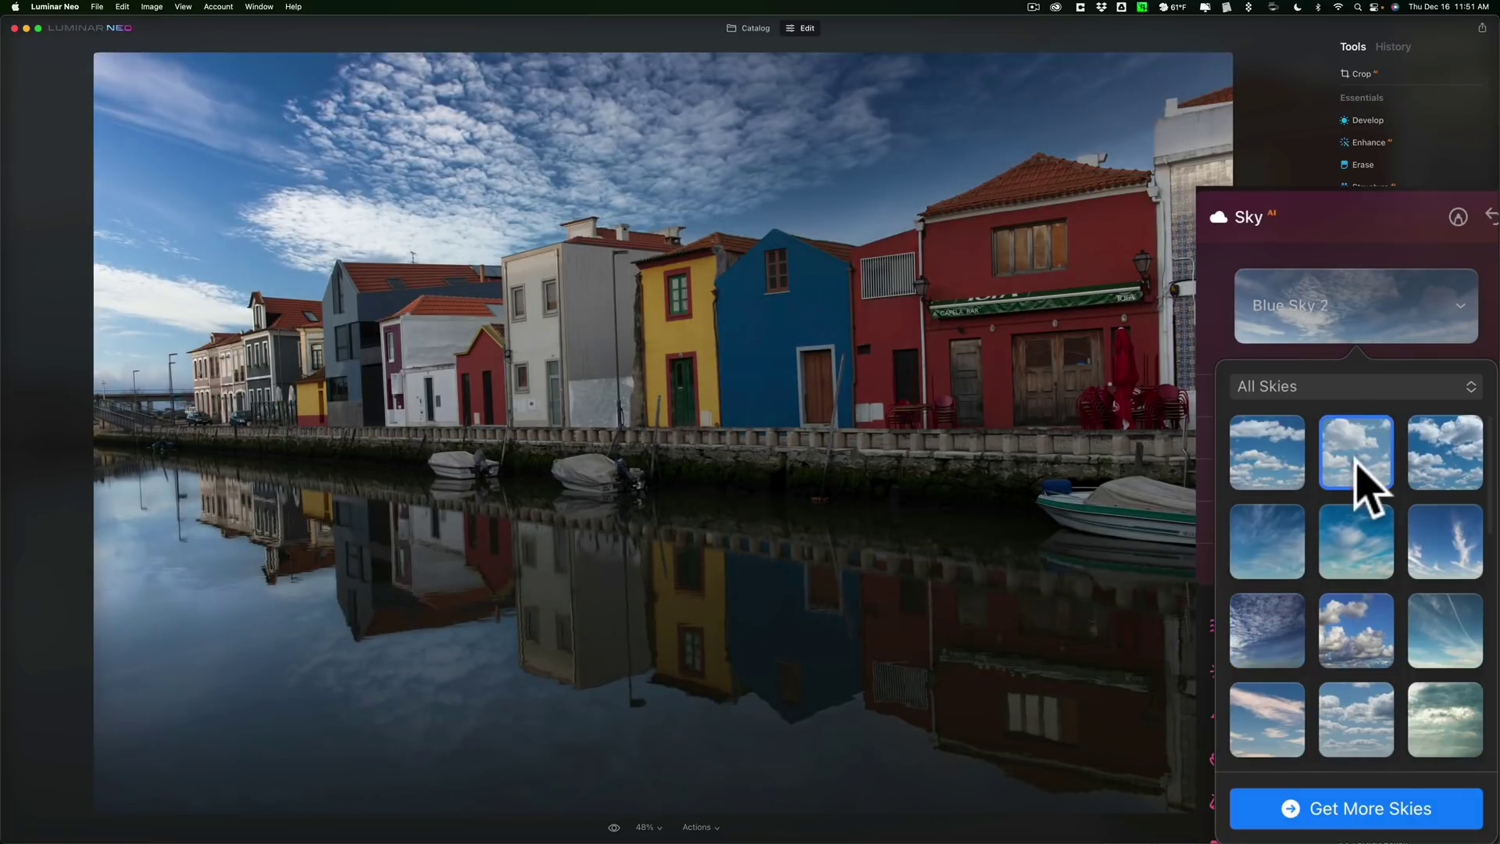
pyautogui.click(1352, 566)
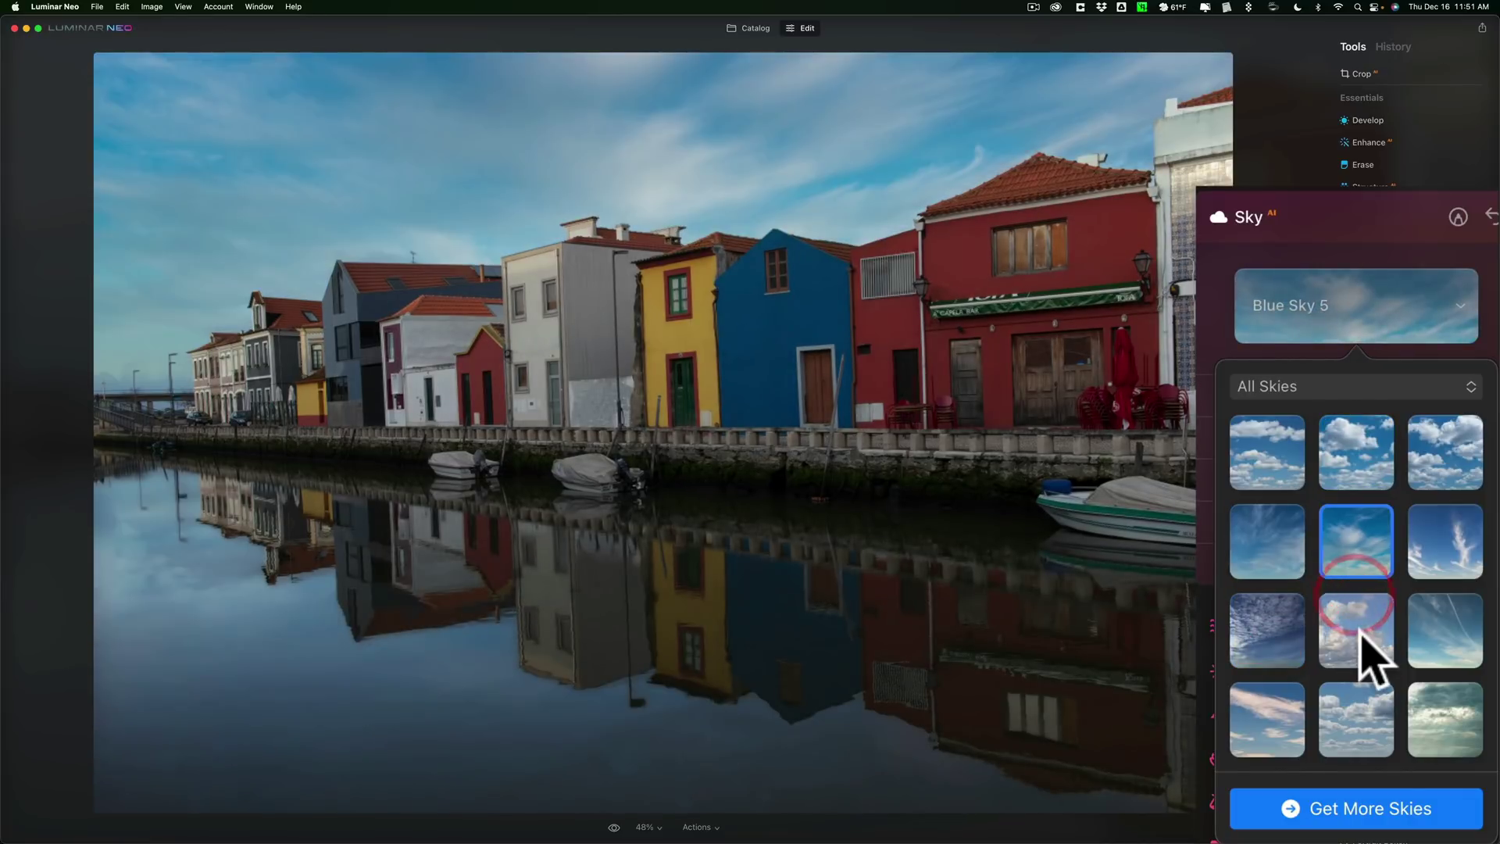
pyautogui.click(1358, 628)
pyautogui.scroll(-2, 1364, 660)
pyautogui.scroll(-4, 1364, 641)
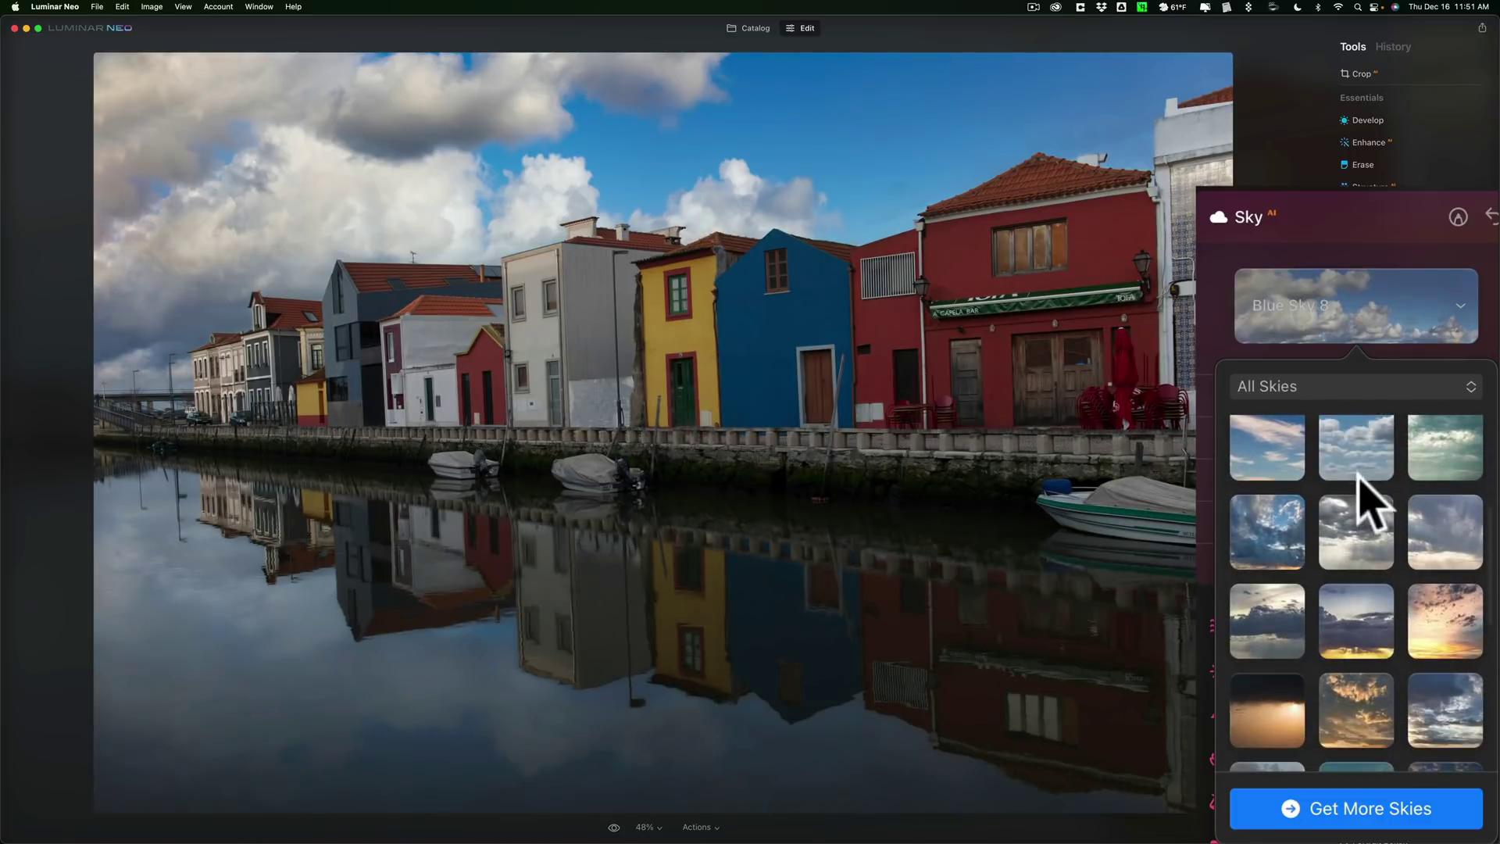
pyautogui.click(1350, 459)
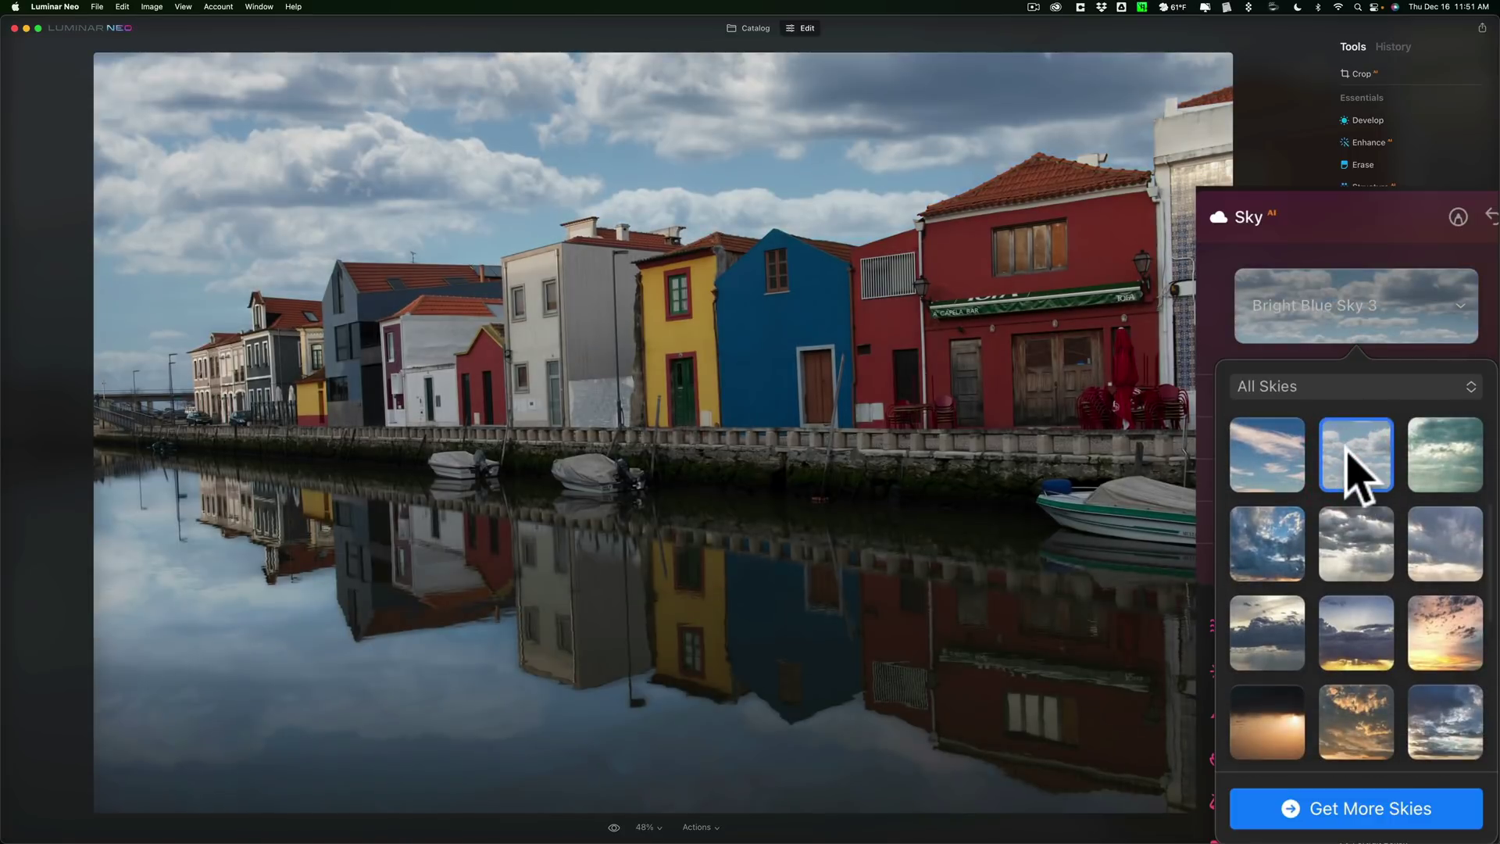
# - Preview Dramatic Sunset 3 and Dramatic Sky 3, then settle on Bright Blue Sky 3
pyautogui.click(1345, 448)
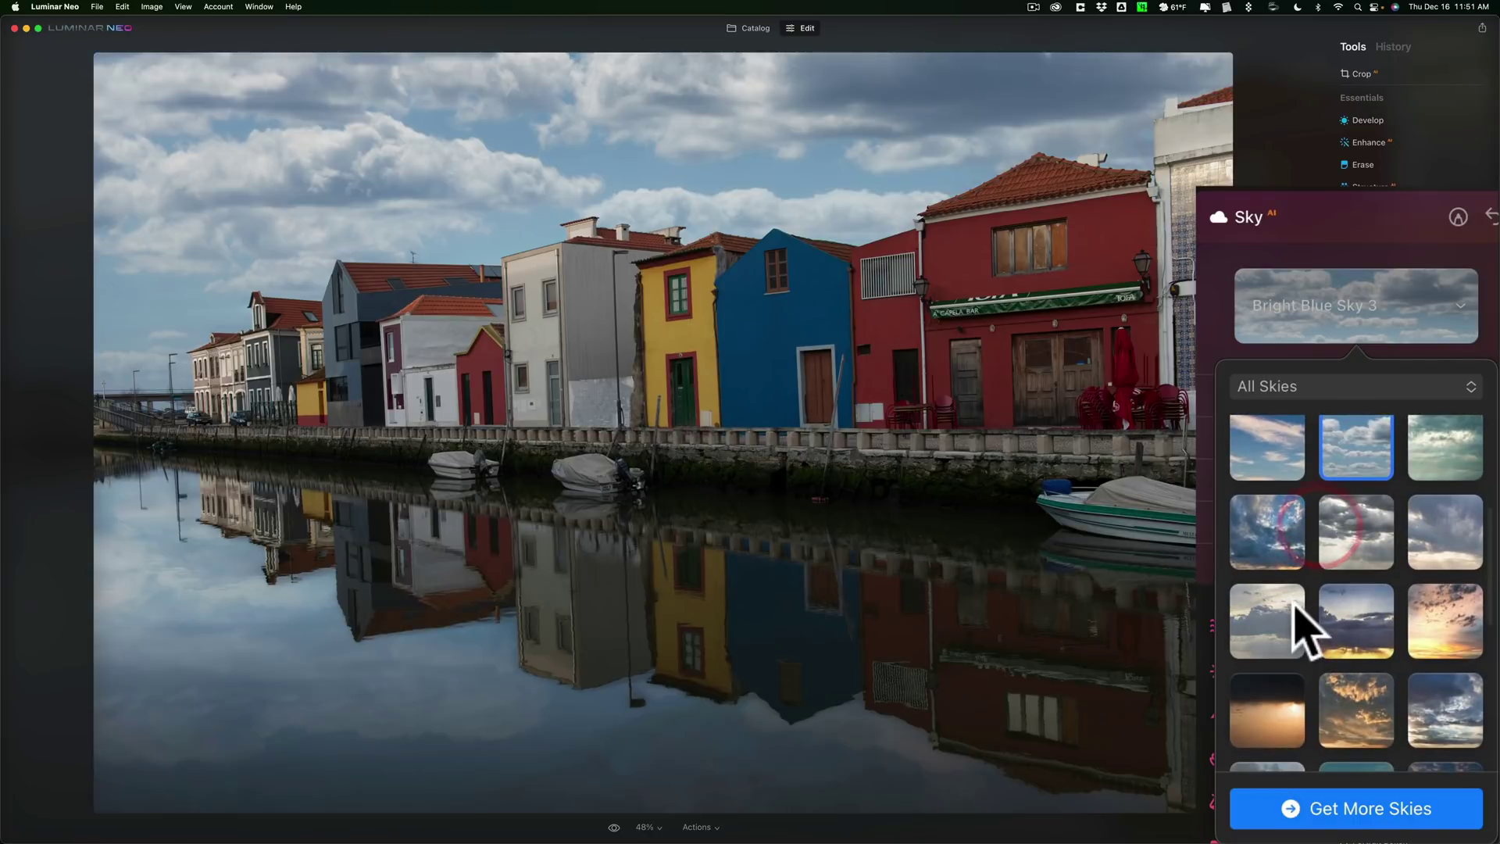
pyautogui.scroll(-1, 1266, 602)
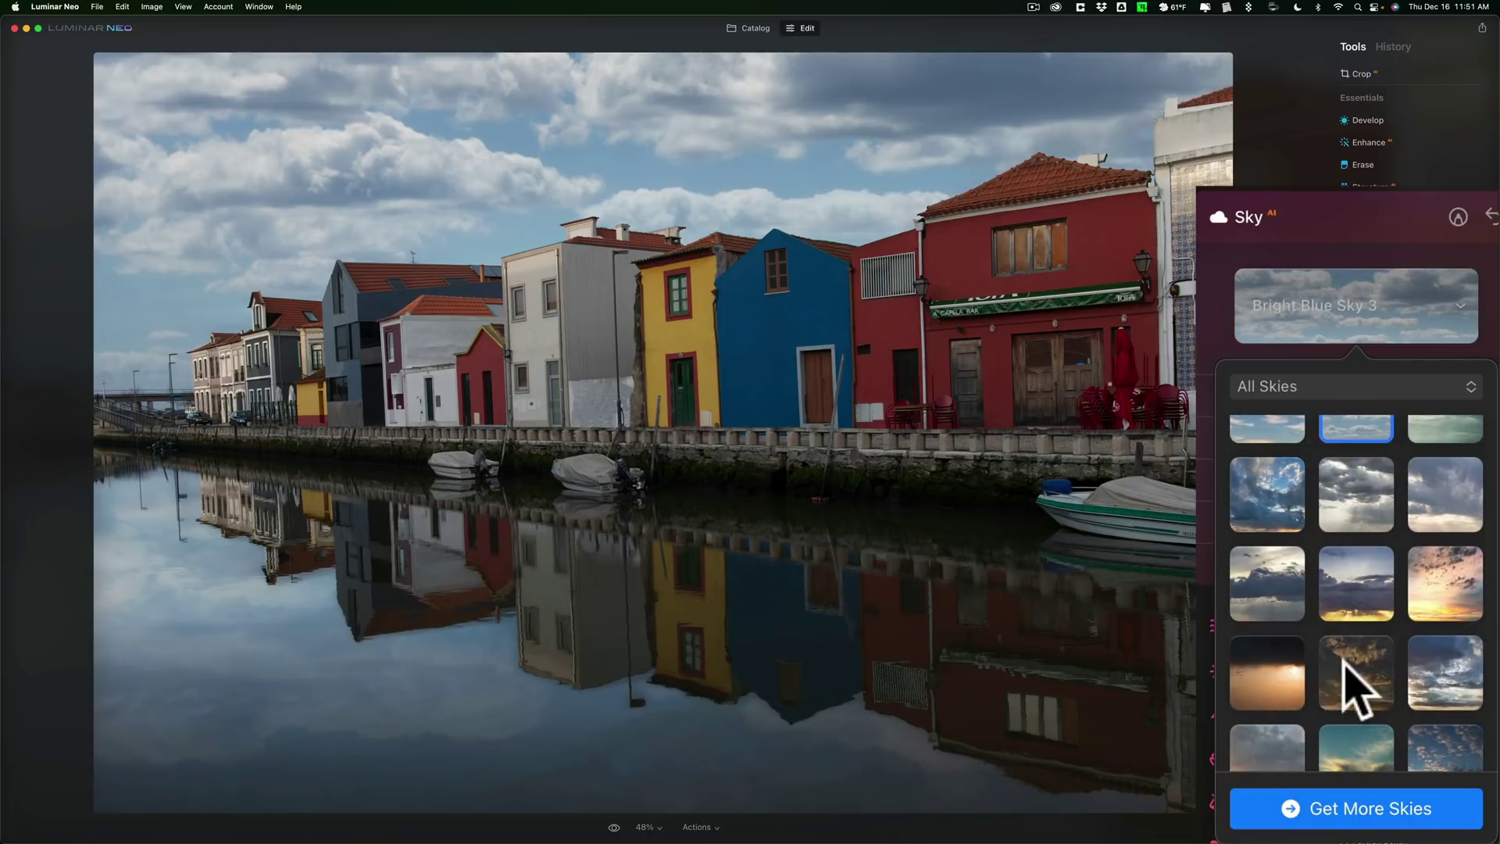
pyautogui.click(1344, 684)
pyautogui.click(1352, 494)
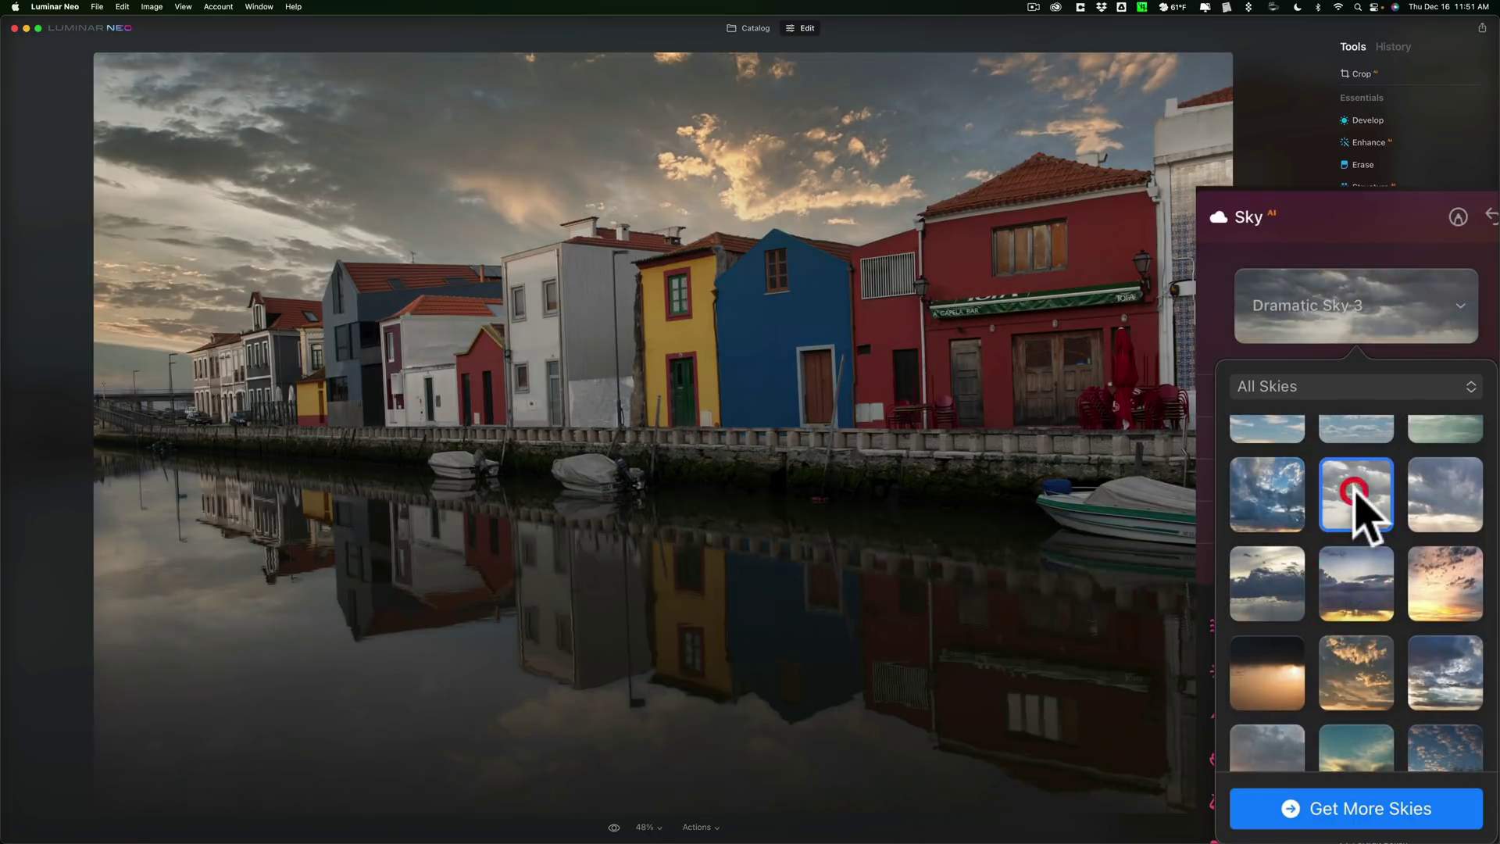
pyautogui.scroll(3, 1364, 547)
pyautogui.click(1358, 539)
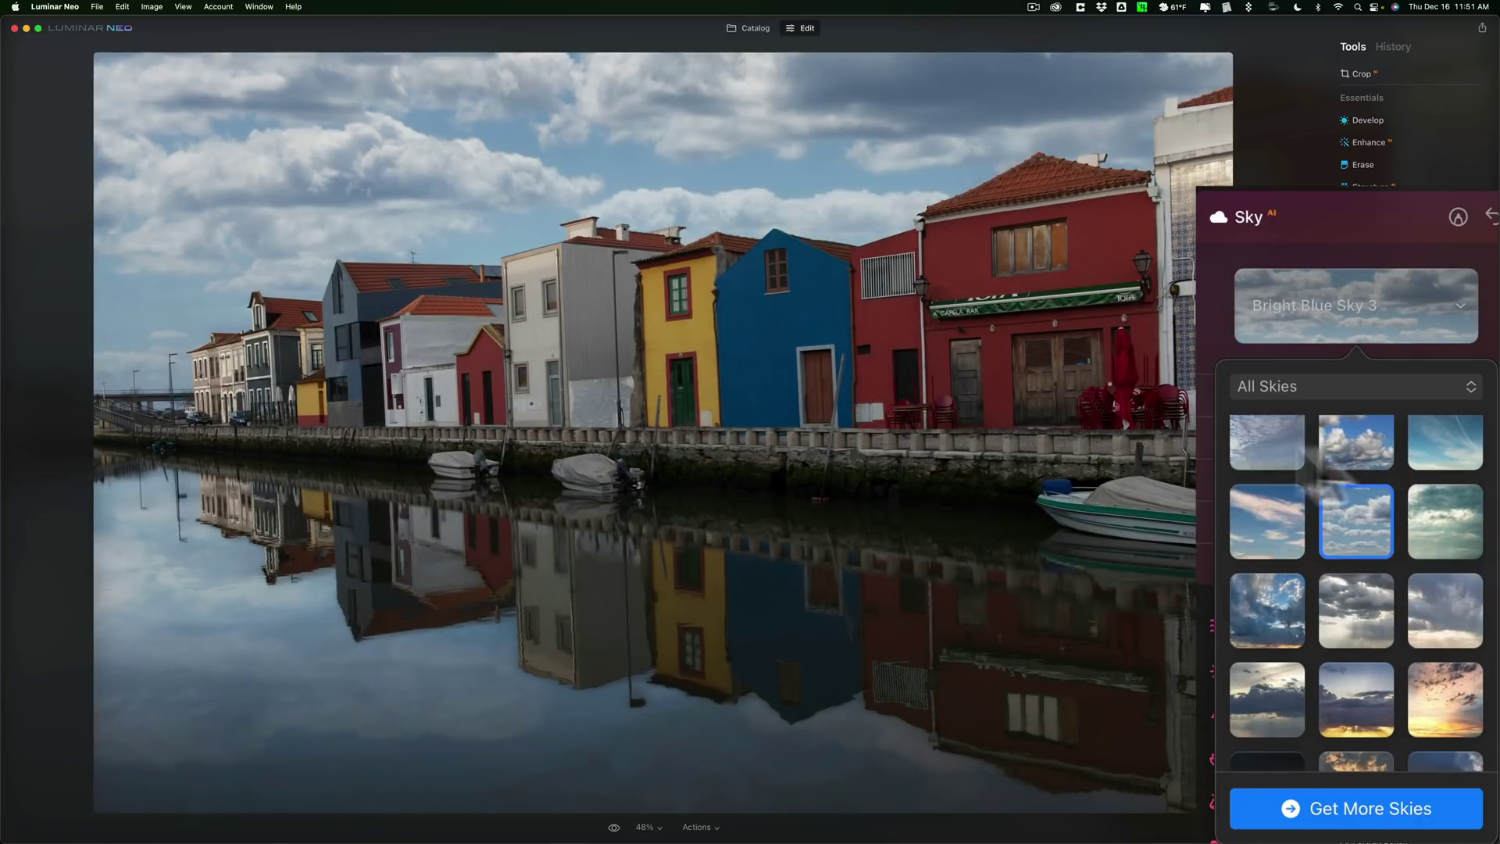
pyautogui.click(1416, 410)
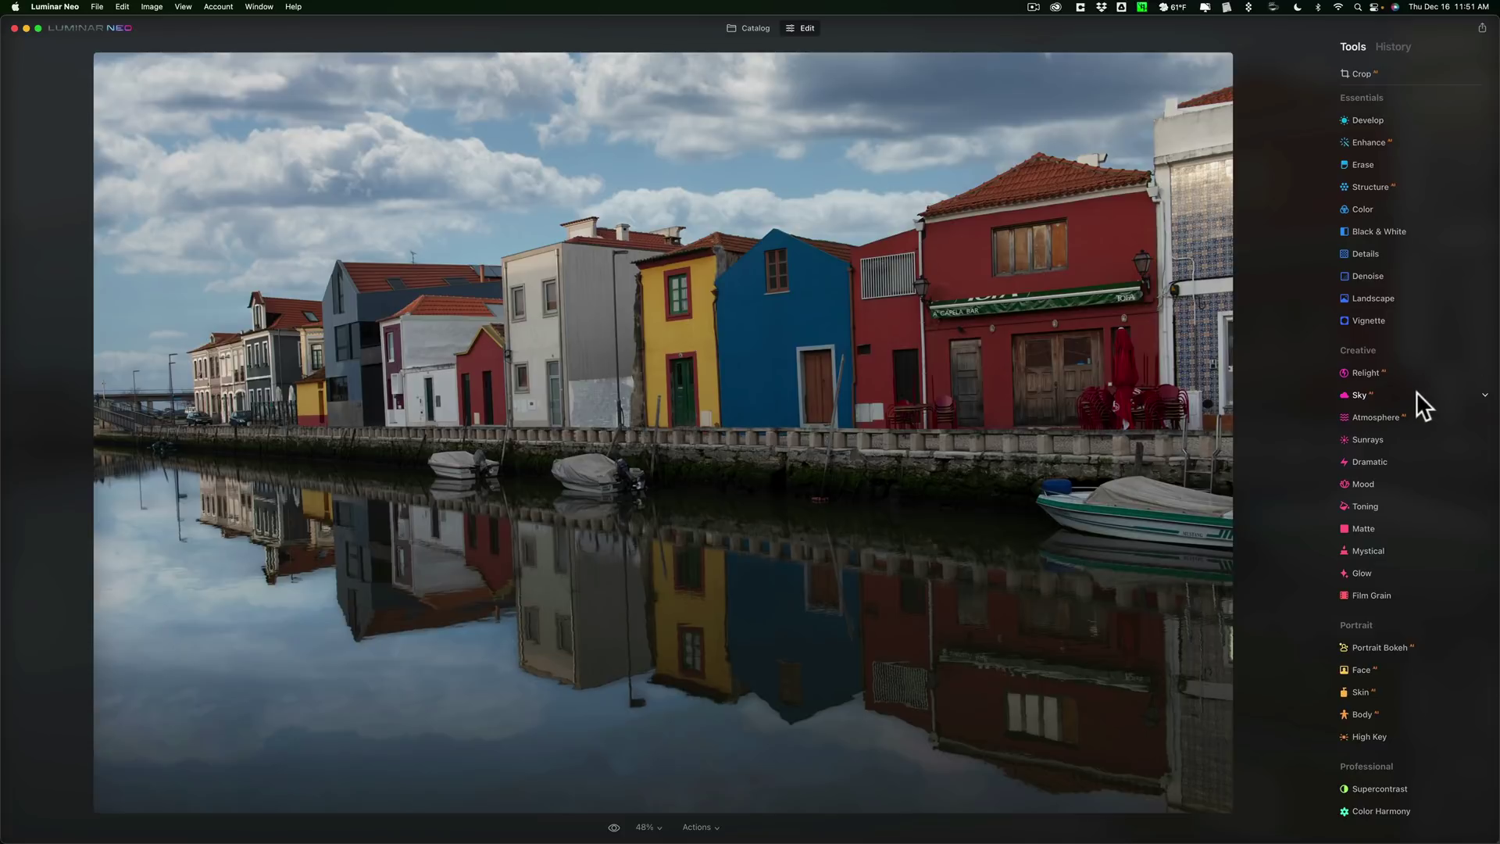
# - In Enhance AI, raise Accent to 53 and set Sky Enhancer to about 8
pyautogui.click(1369, 142)
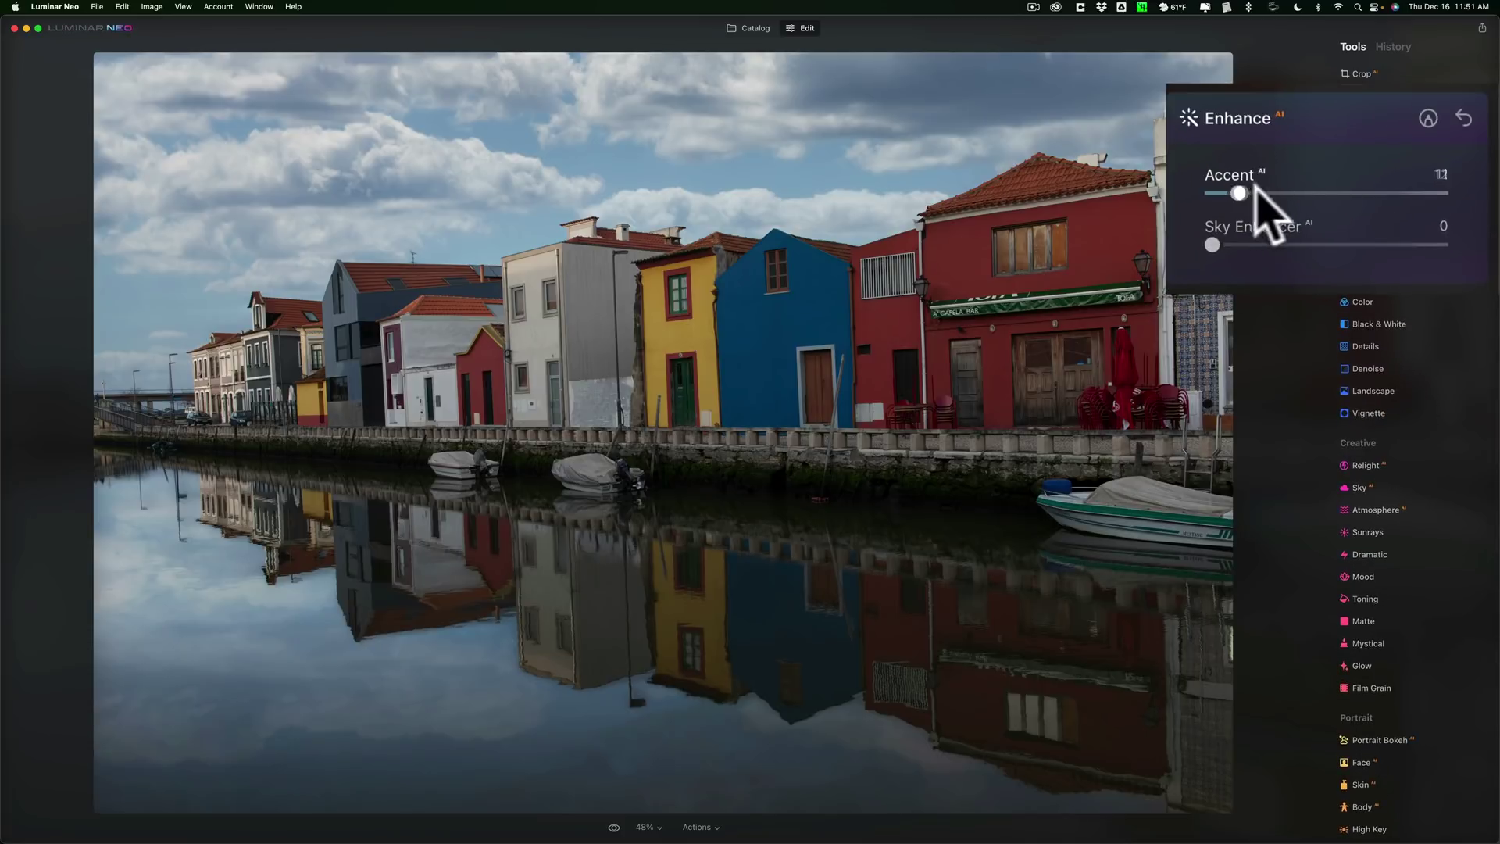
pyautogui.moveTo(1255, 190); pyautogui.dragTo(1345, 193)
pyautogui.moveTo(1217, 245)
pyautogui.mouseDown()
pyautogui.moveTo(1254, 245)
pyautogui.moveTo(1232, 245)
pyautogui.mouseUp()
pyautogui.click(1329, 117)
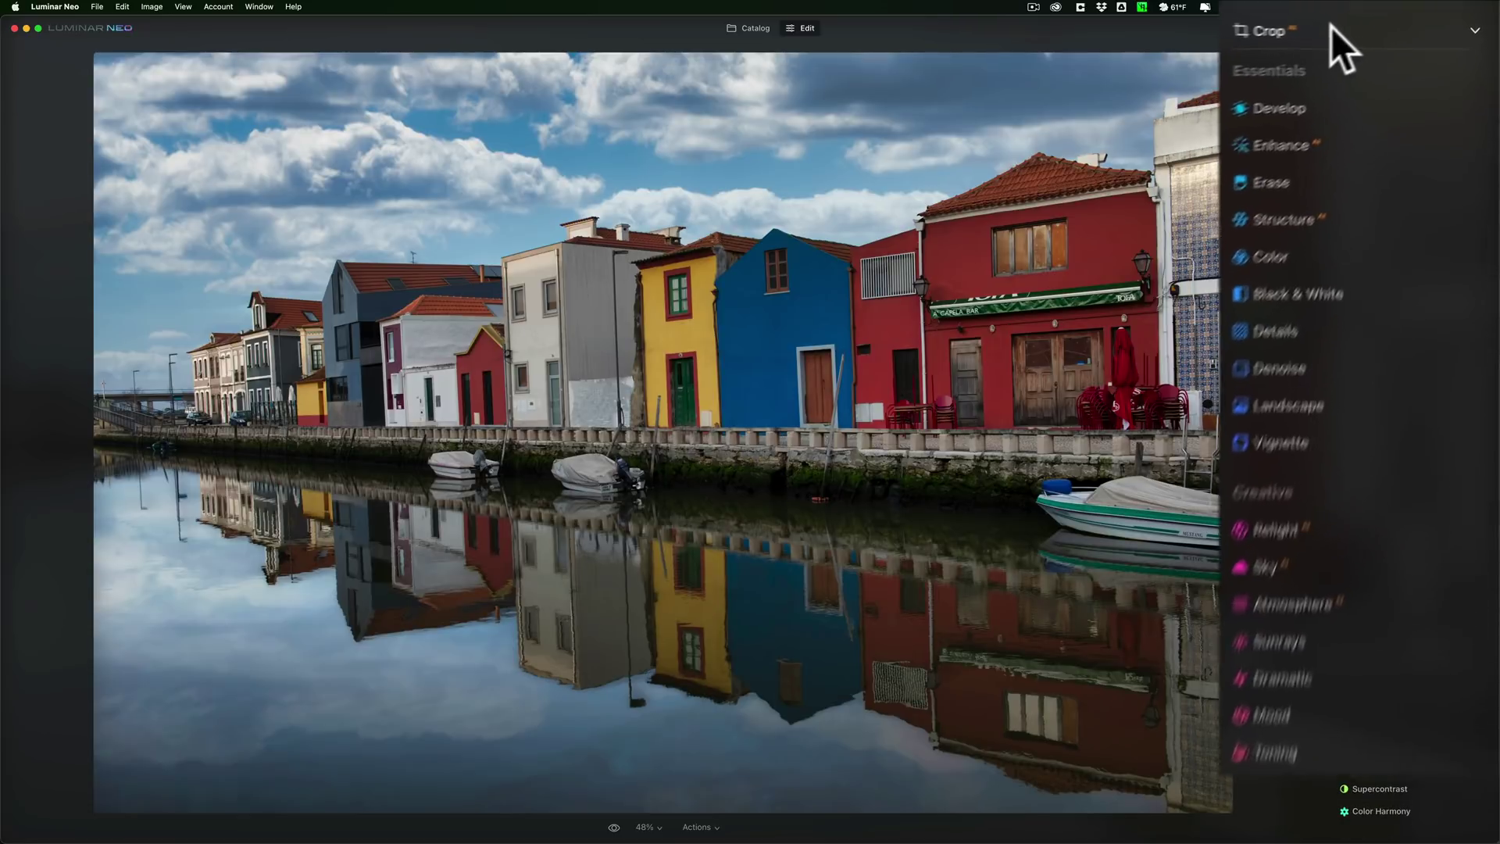
pyautogui.click(1338, 31)
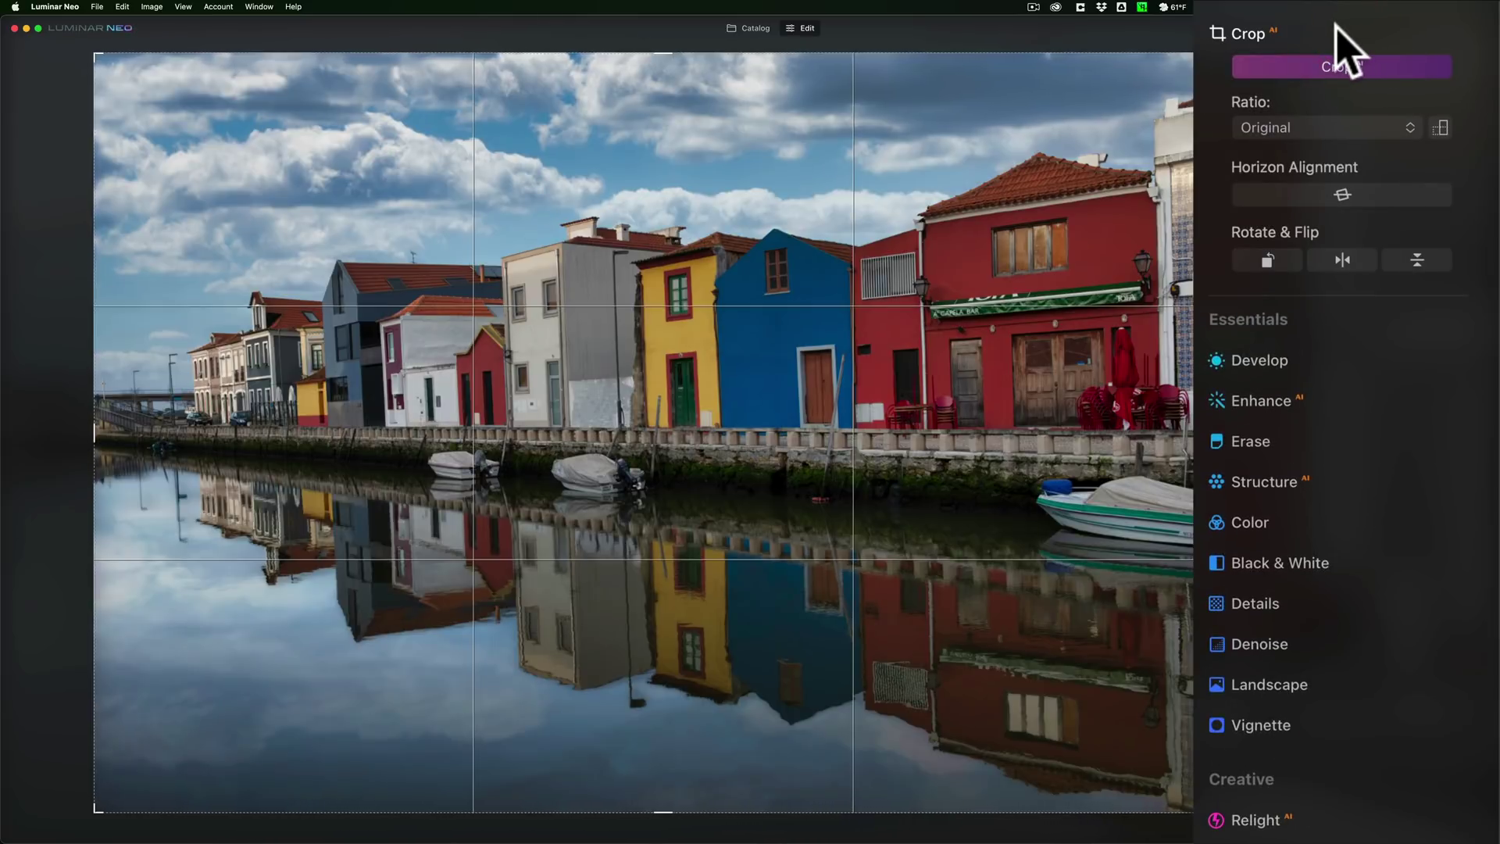
# - Apply Crop AI to tighten the canal houses framing and exit crop mode
pyautogui.click(1339, 66)
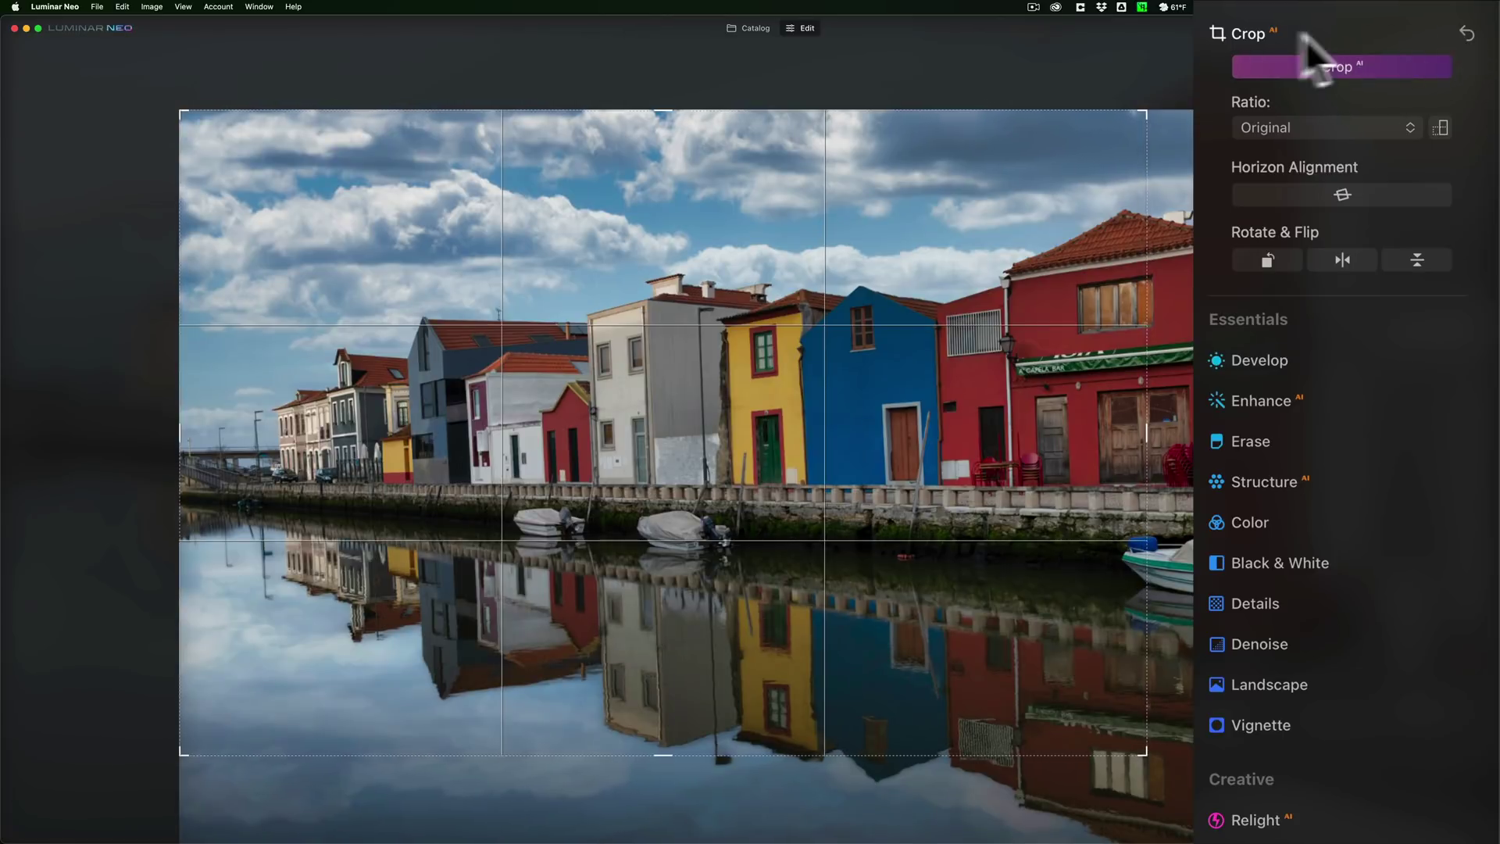
pyautogui.click(1244, 33)
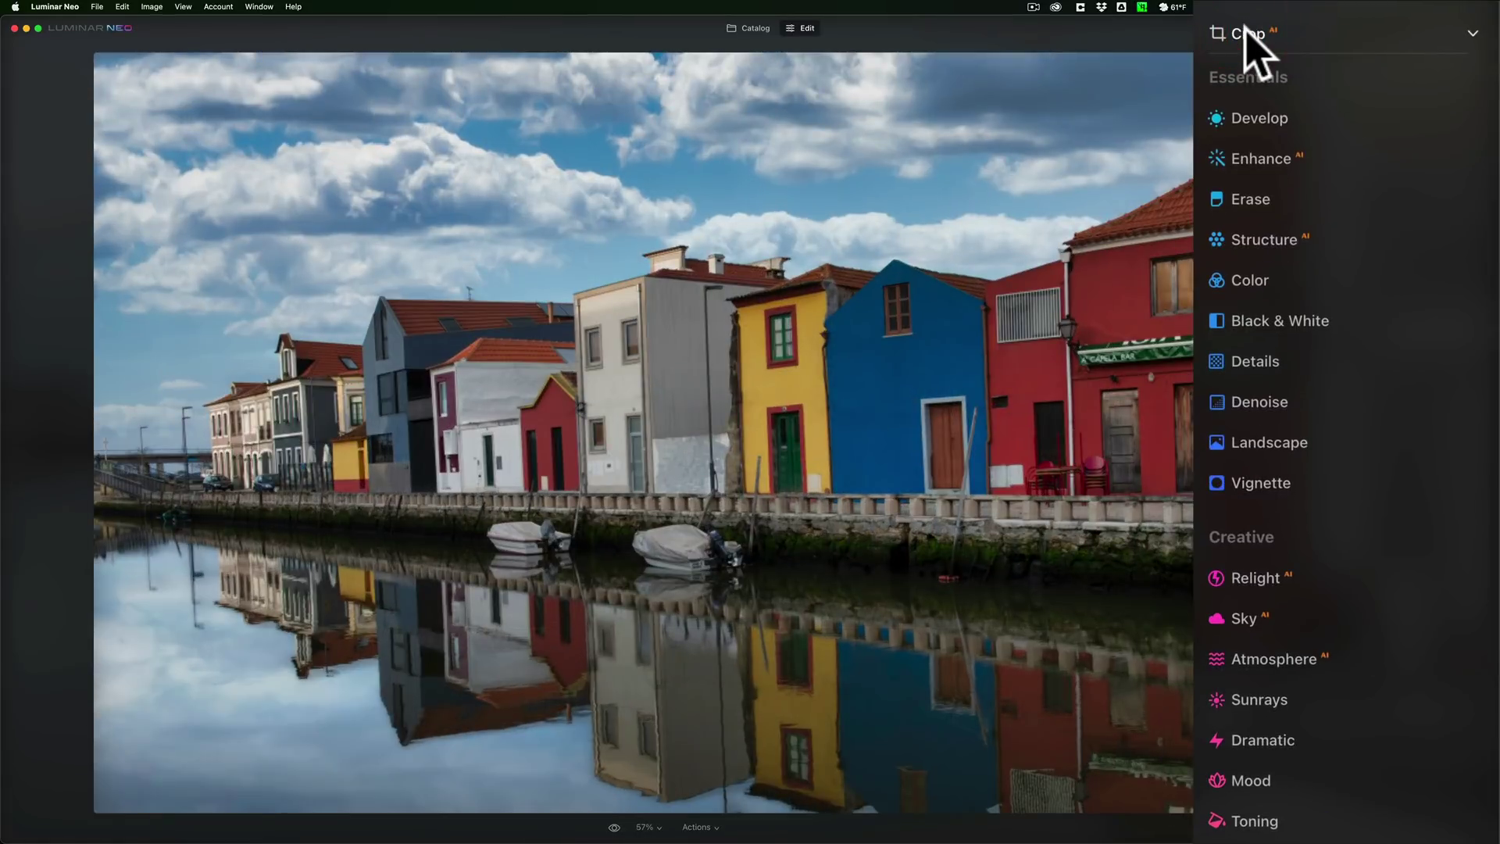
# - In Develop, look through Blacks & Whites, Curves, Color, Sharpness and Noise Reduction sections
pyautogui.click(1260, 119)
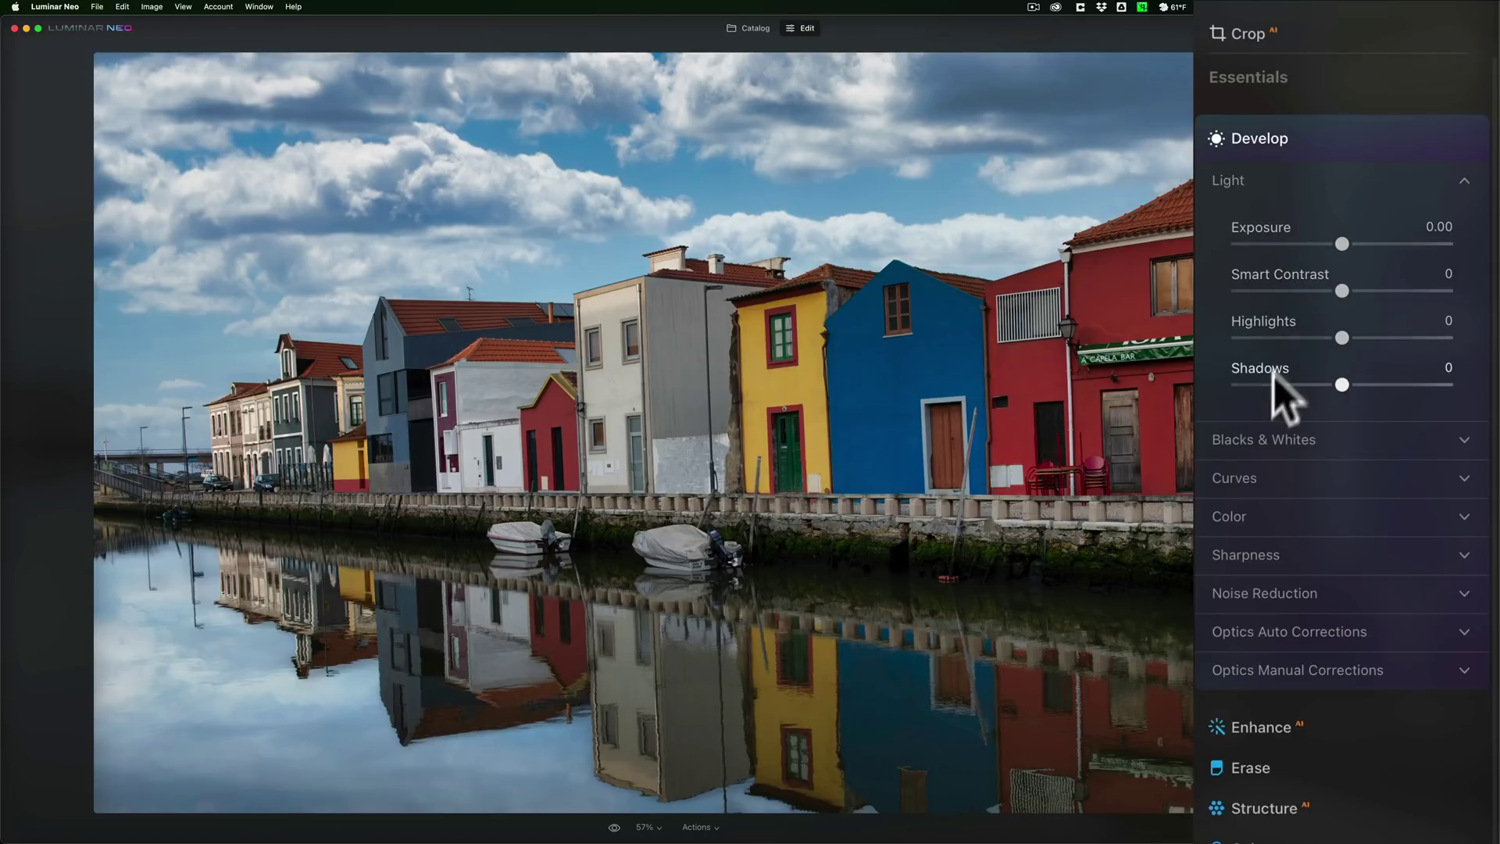
pyautogui.click(1286, 442)
pyautogui.click(1282, 438)
pyautogui.click(1272, 479)
pyautogui.click(1272, 480)
pyautogui.click(1272, 515)
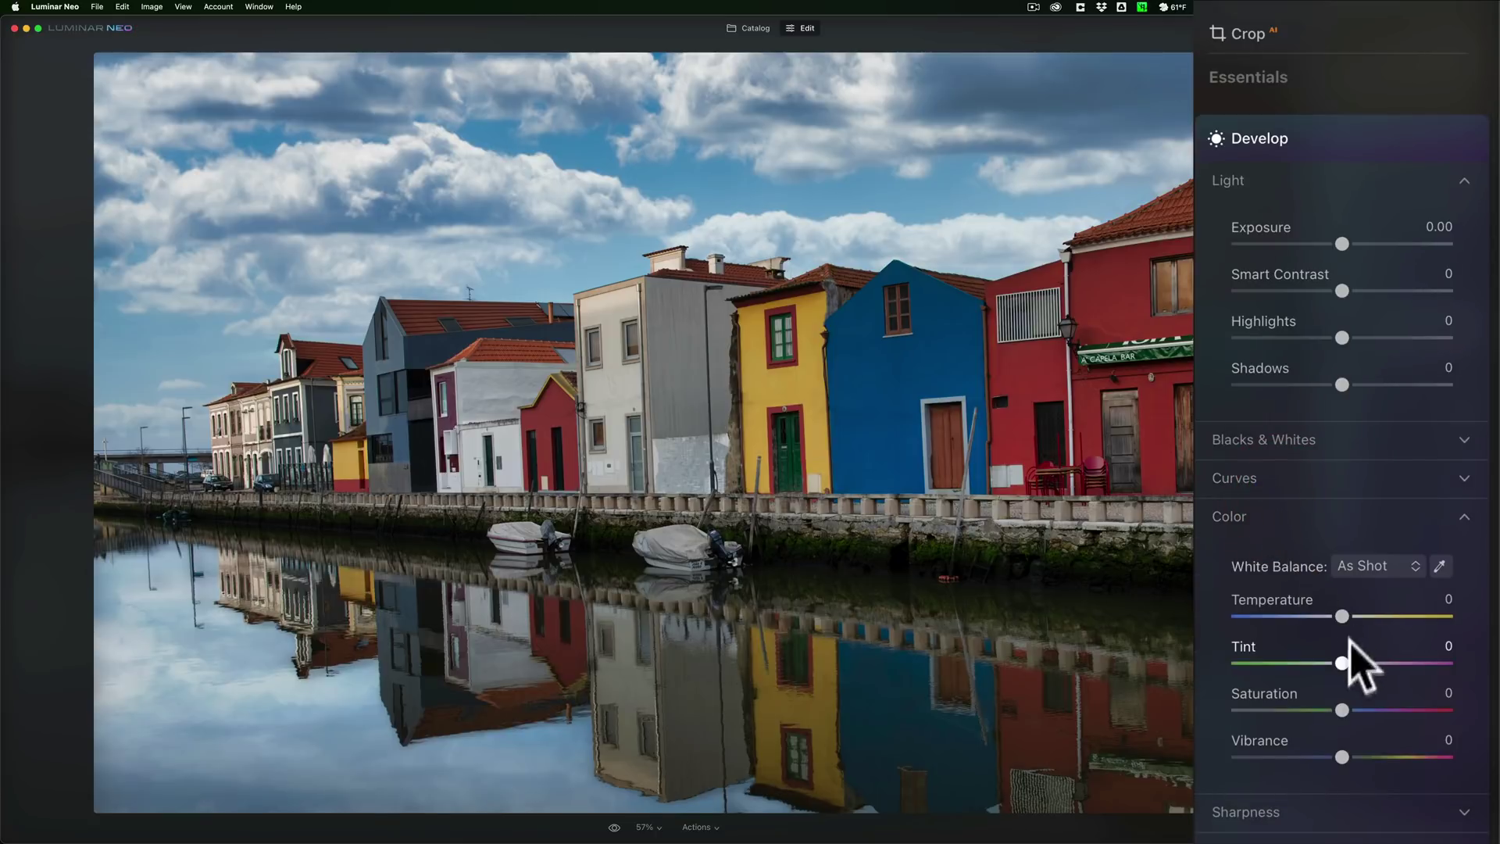
pyautogui.click(1280, 517)
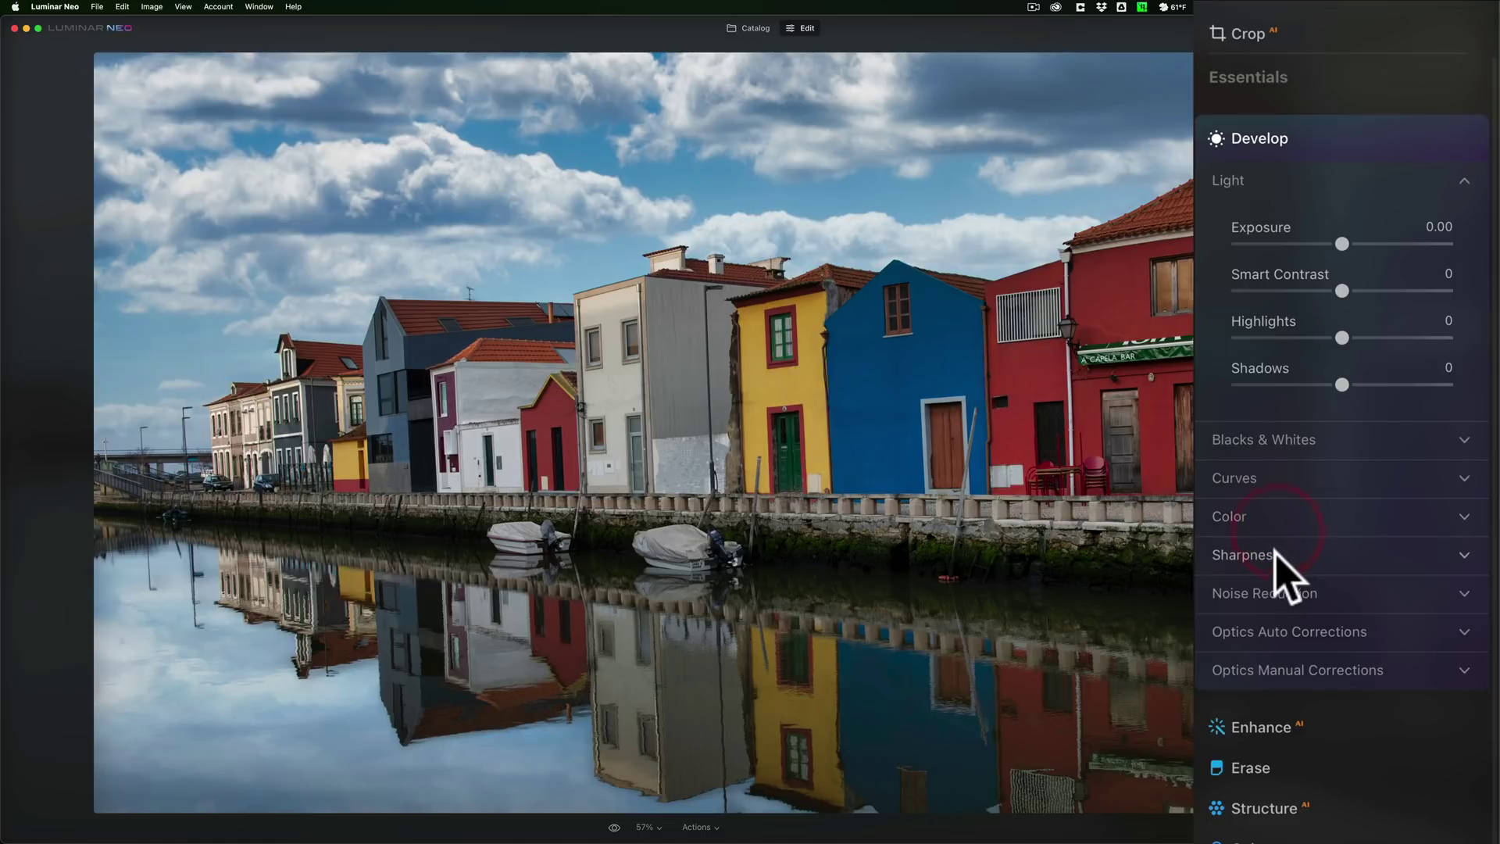
pyautogui.click(1282, 555)
pyautogui.click(1283, 556)
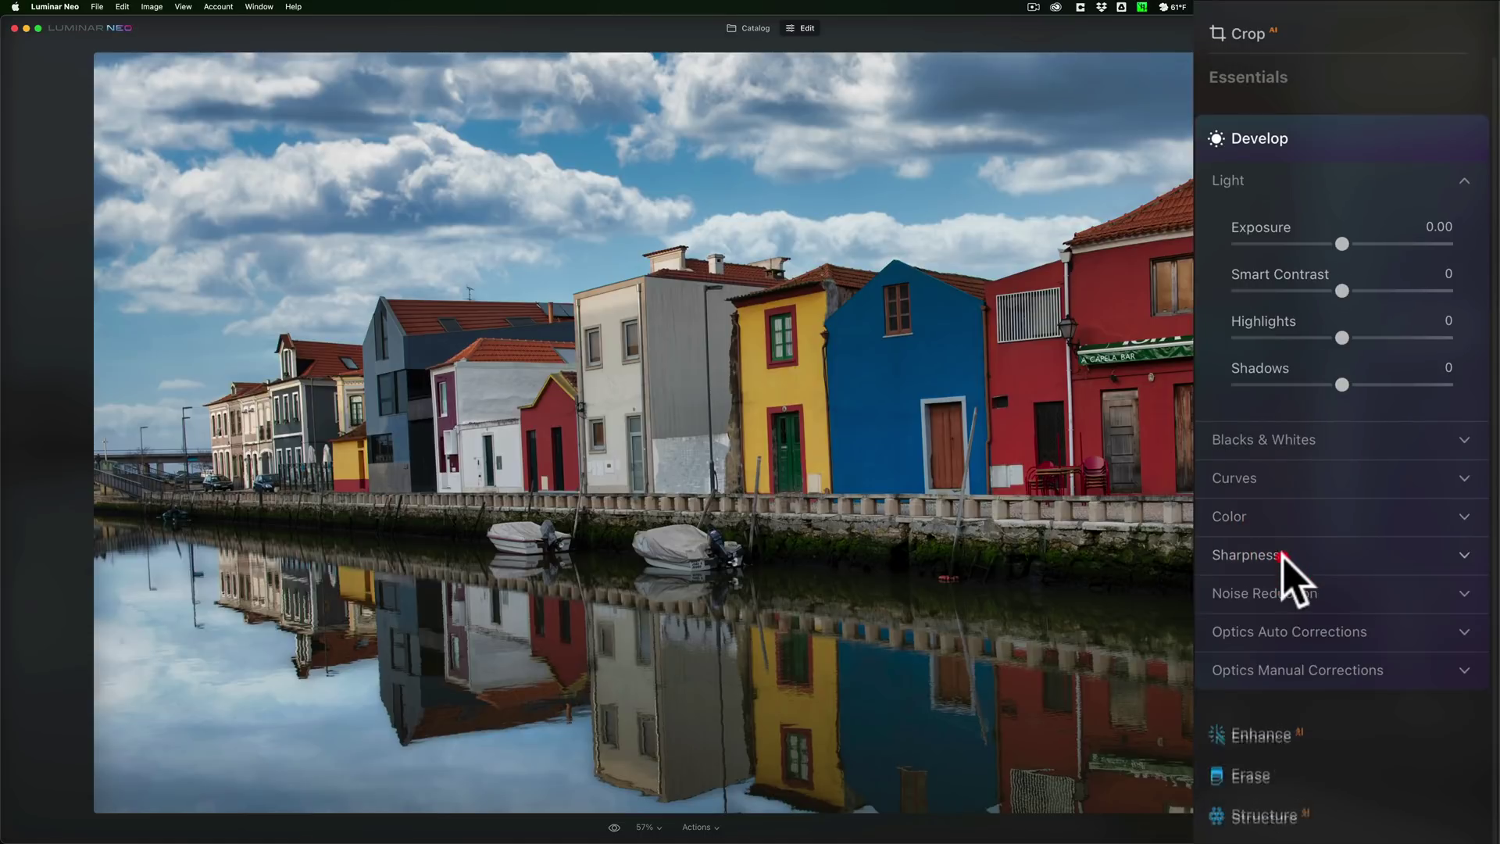
pyautogui.click(1289, 595)
pyautogui.click(1290, 603)
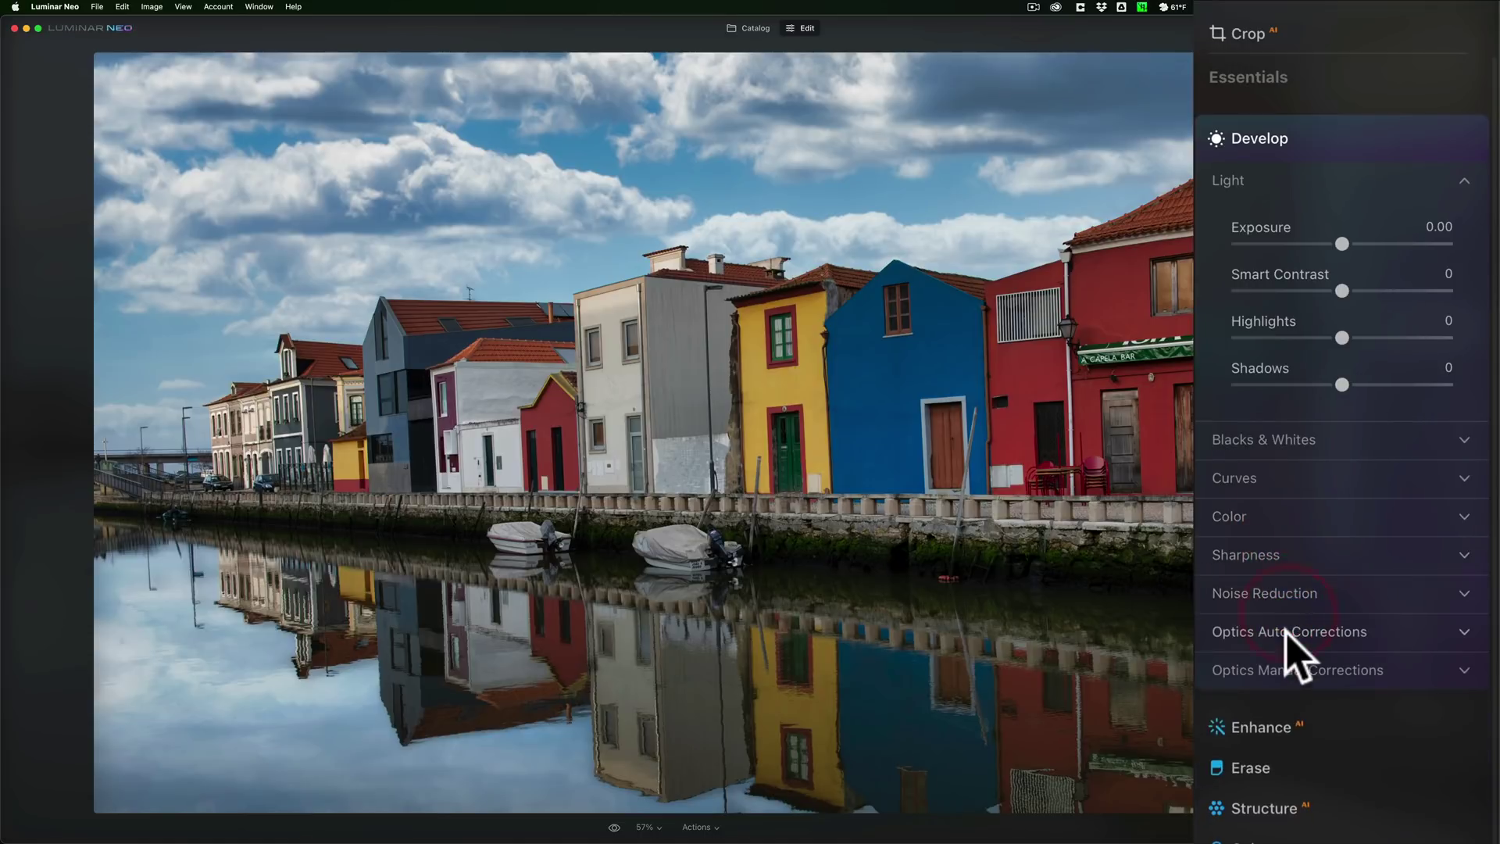
# - Turn on Auto Defringe under Optics Auto Corrections, then collapse Develop
pyautogui.click(1286, 632)
pyautogui.click(1266, 690)
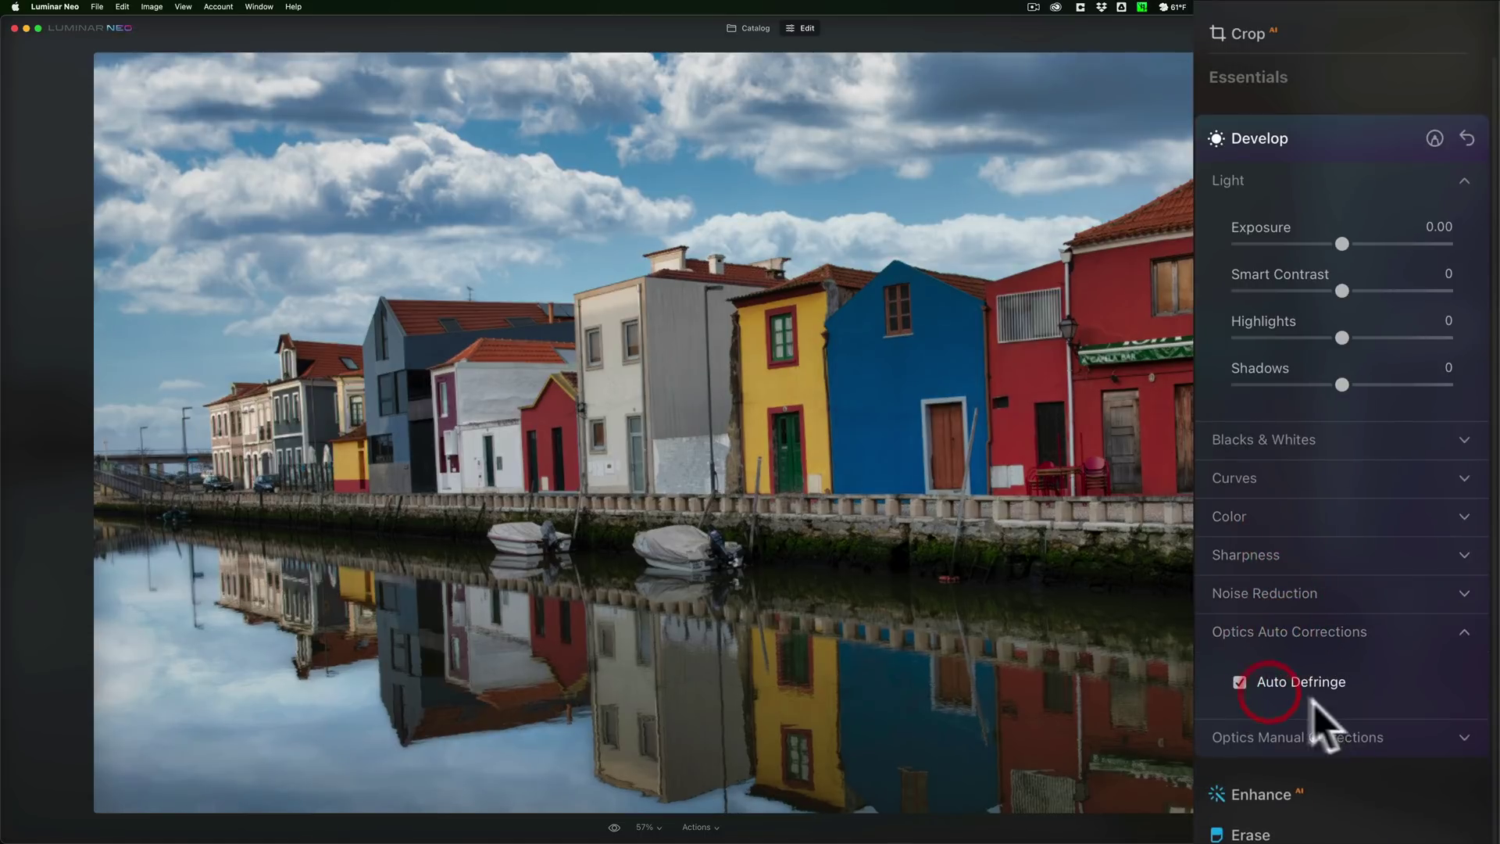
pyautogui.click(1263, 631)
pyautogui.click(1270, 670)
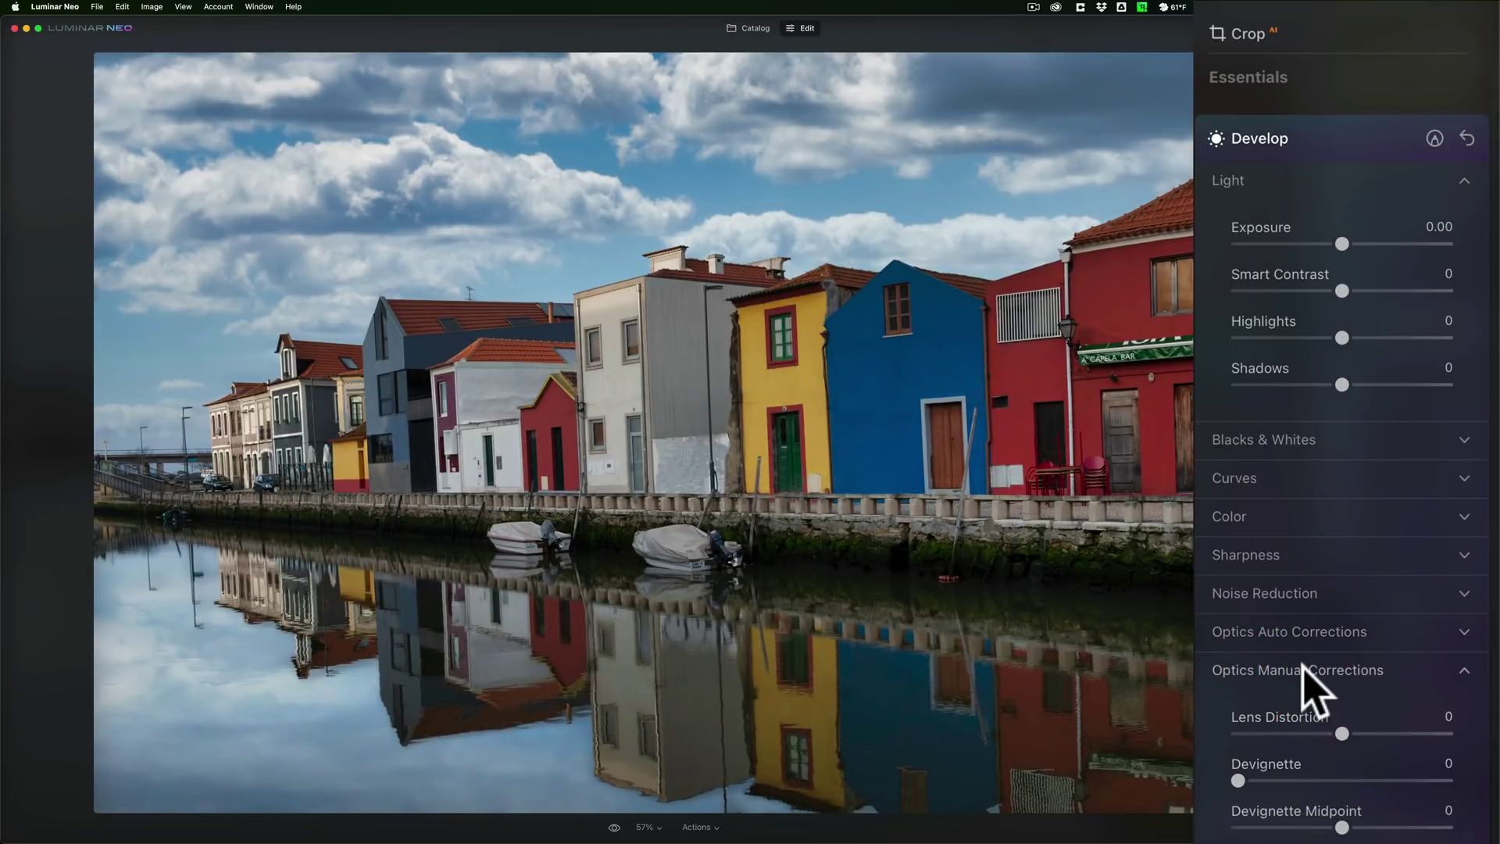
pyautogui.click(1303, 668)
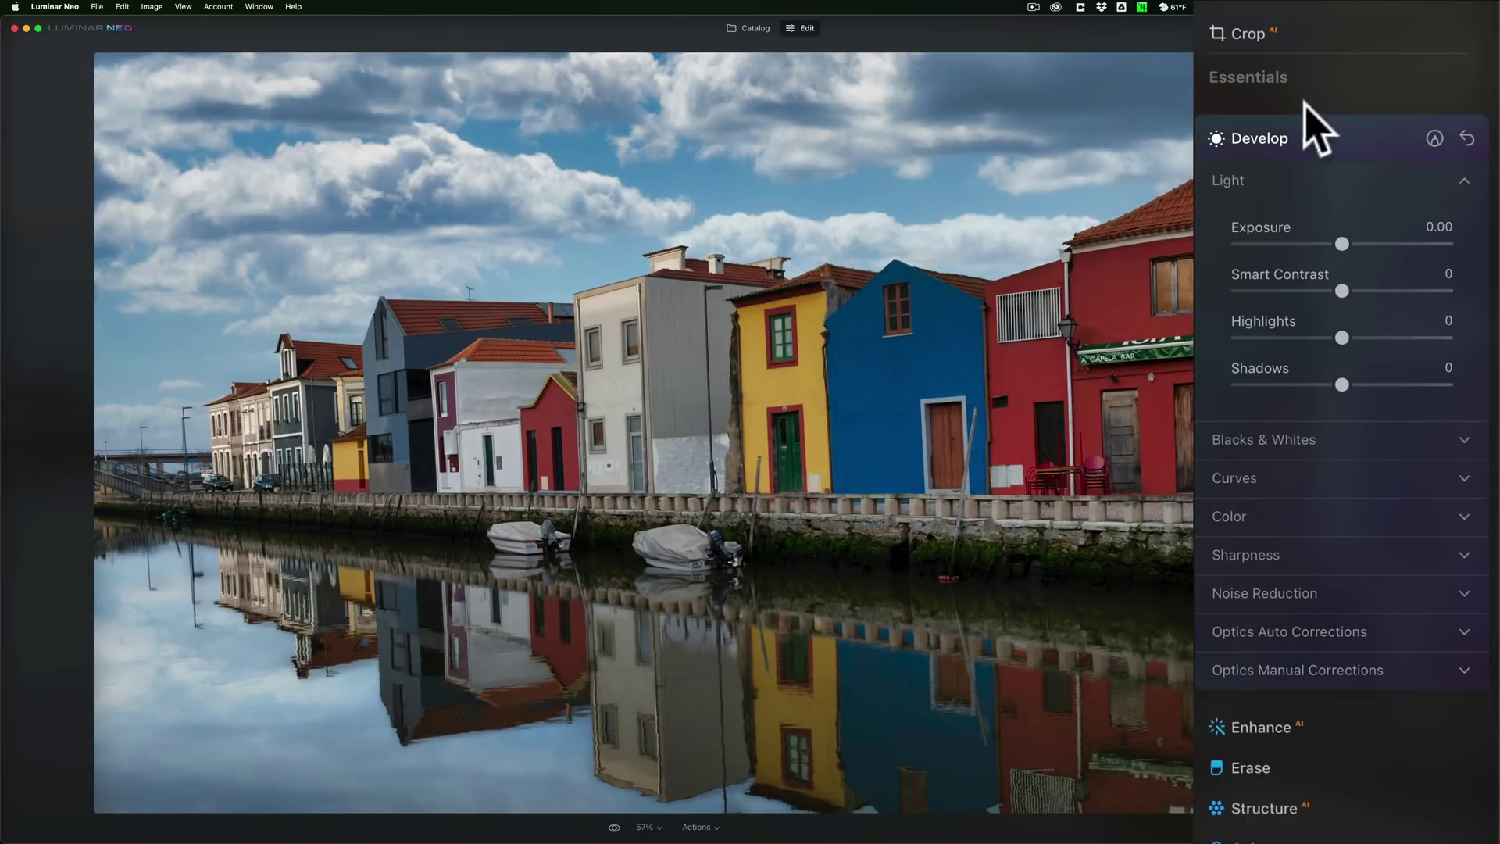
pyautogui.click(1328, 138)
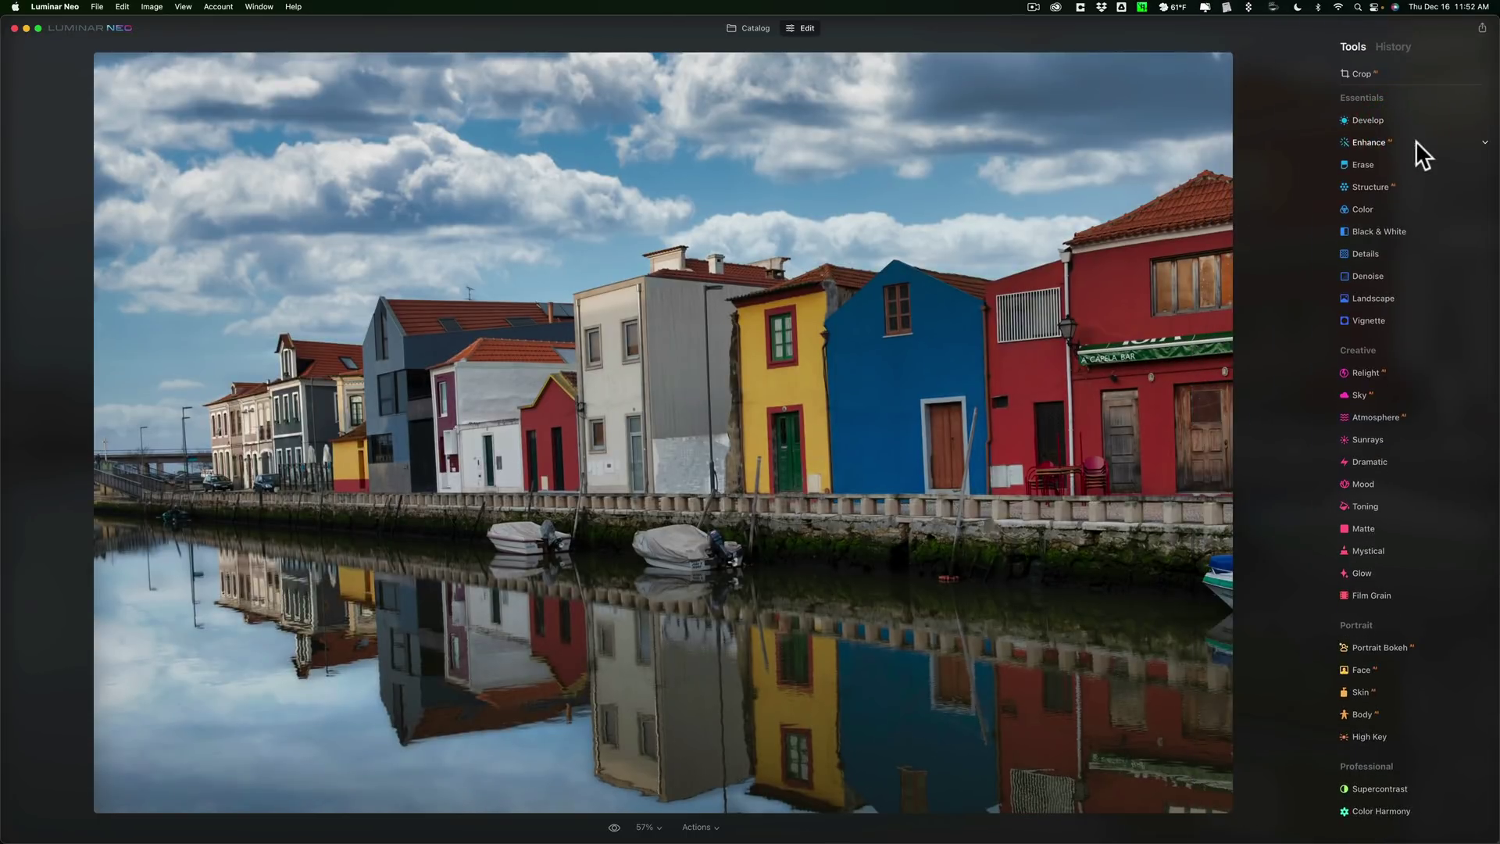
# - Briefly open and close the Enhance adjustments and the Erase tool
pyautogui.click(1416, 142)
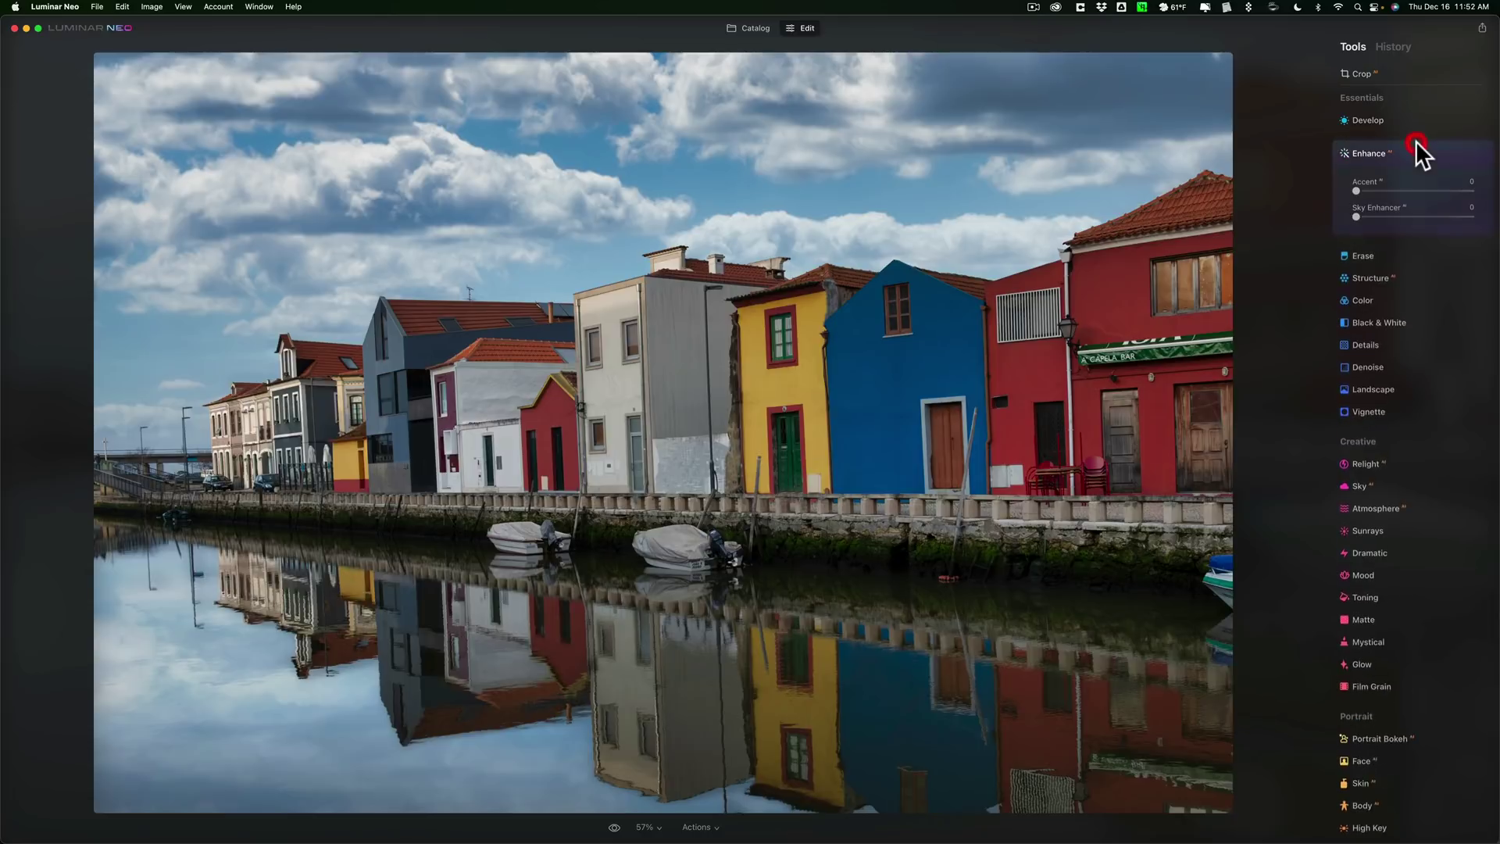
pyautogui.click(1415, 144)
pyautogui.click(1404, 161)
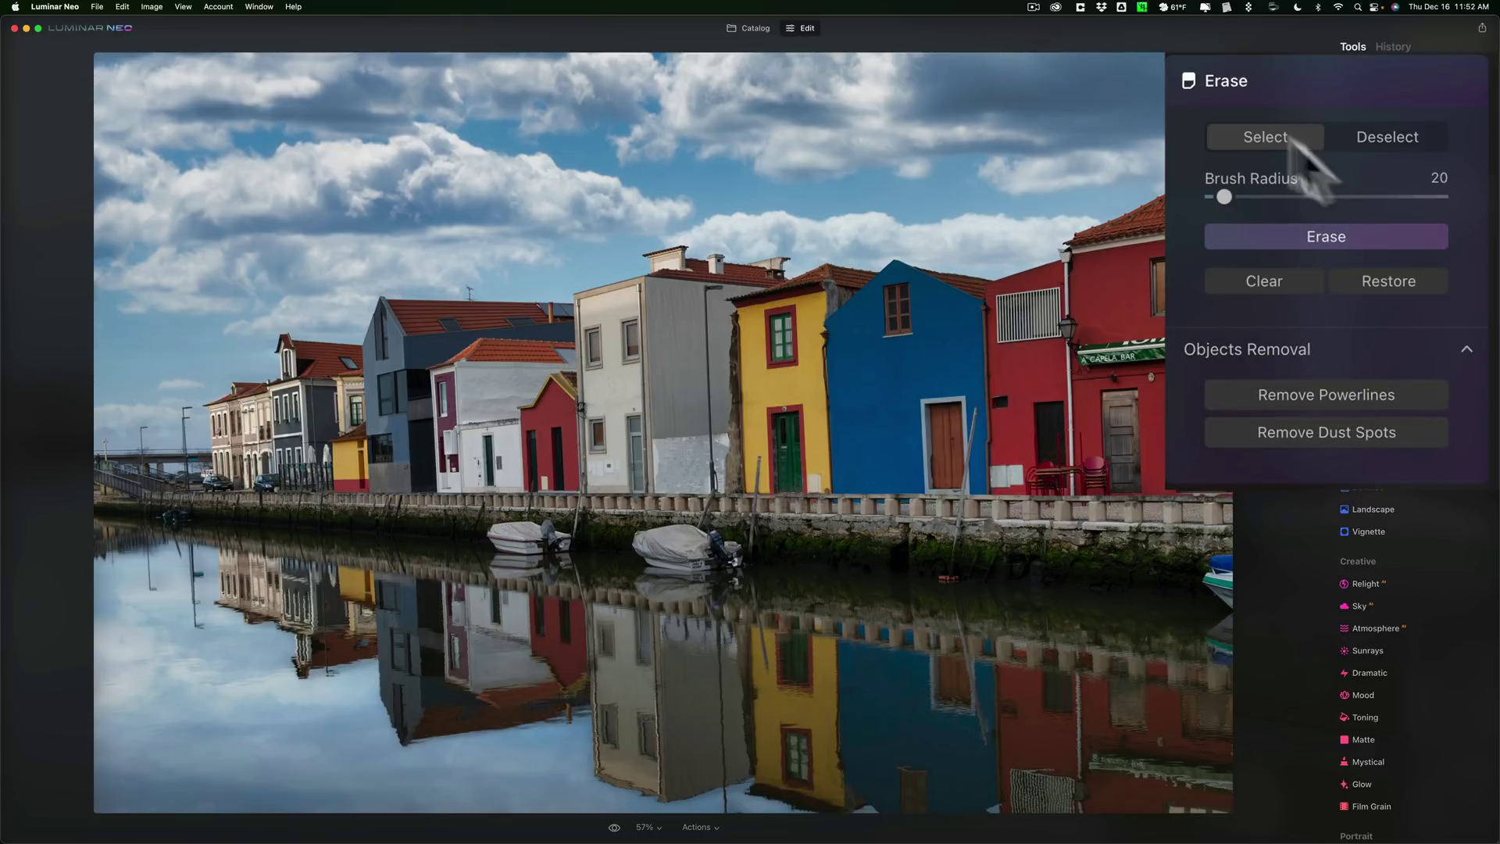
pyautogui.click(1356, 82)
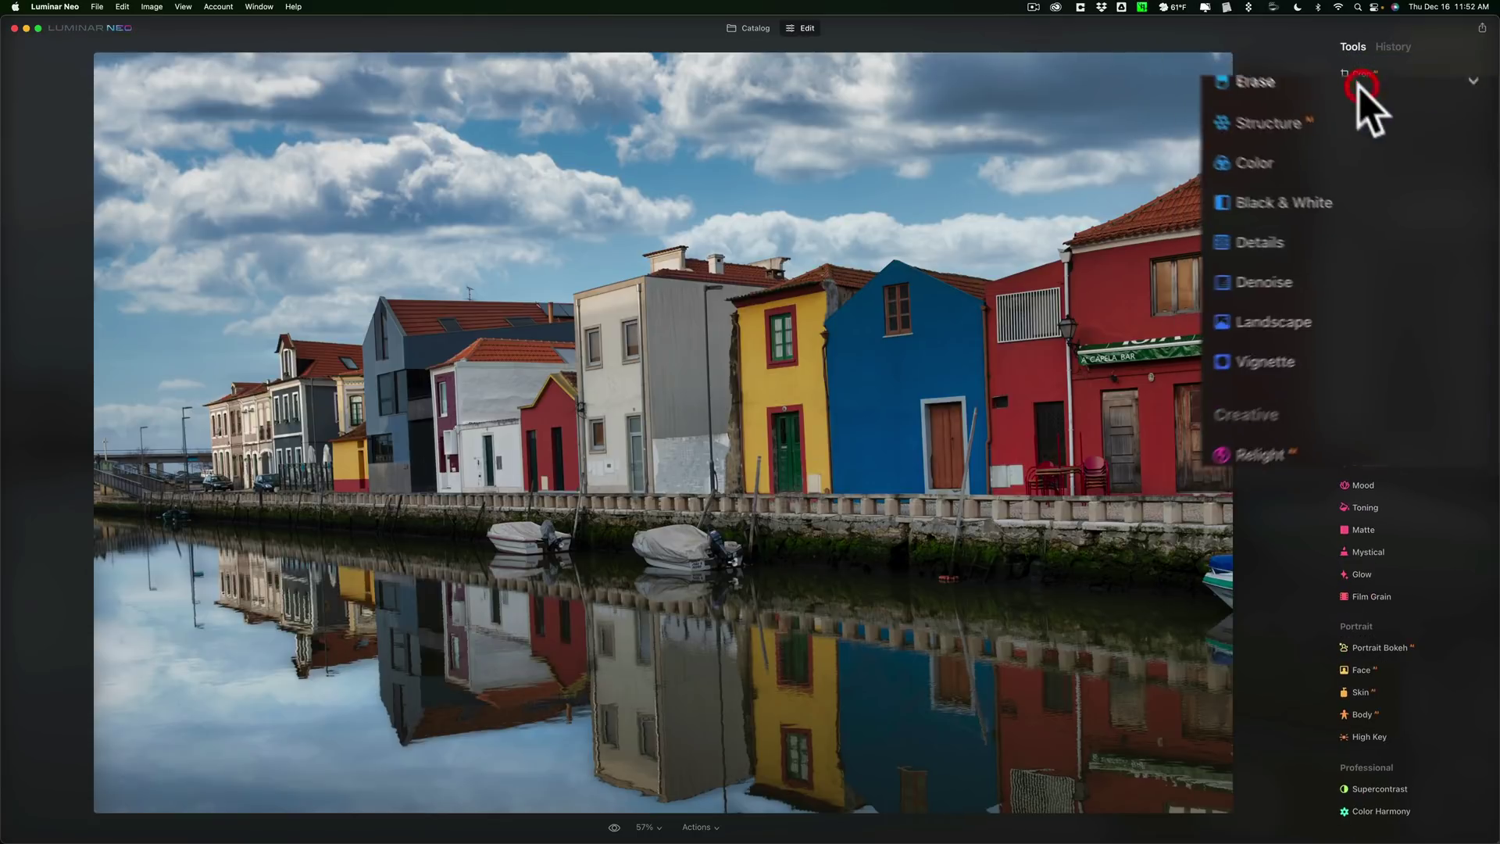
# - Collapse Structure and expand the Color tool's Saturation, Vibrance and Remove Color Cast sliders
pyautogui.click(1417, 183)
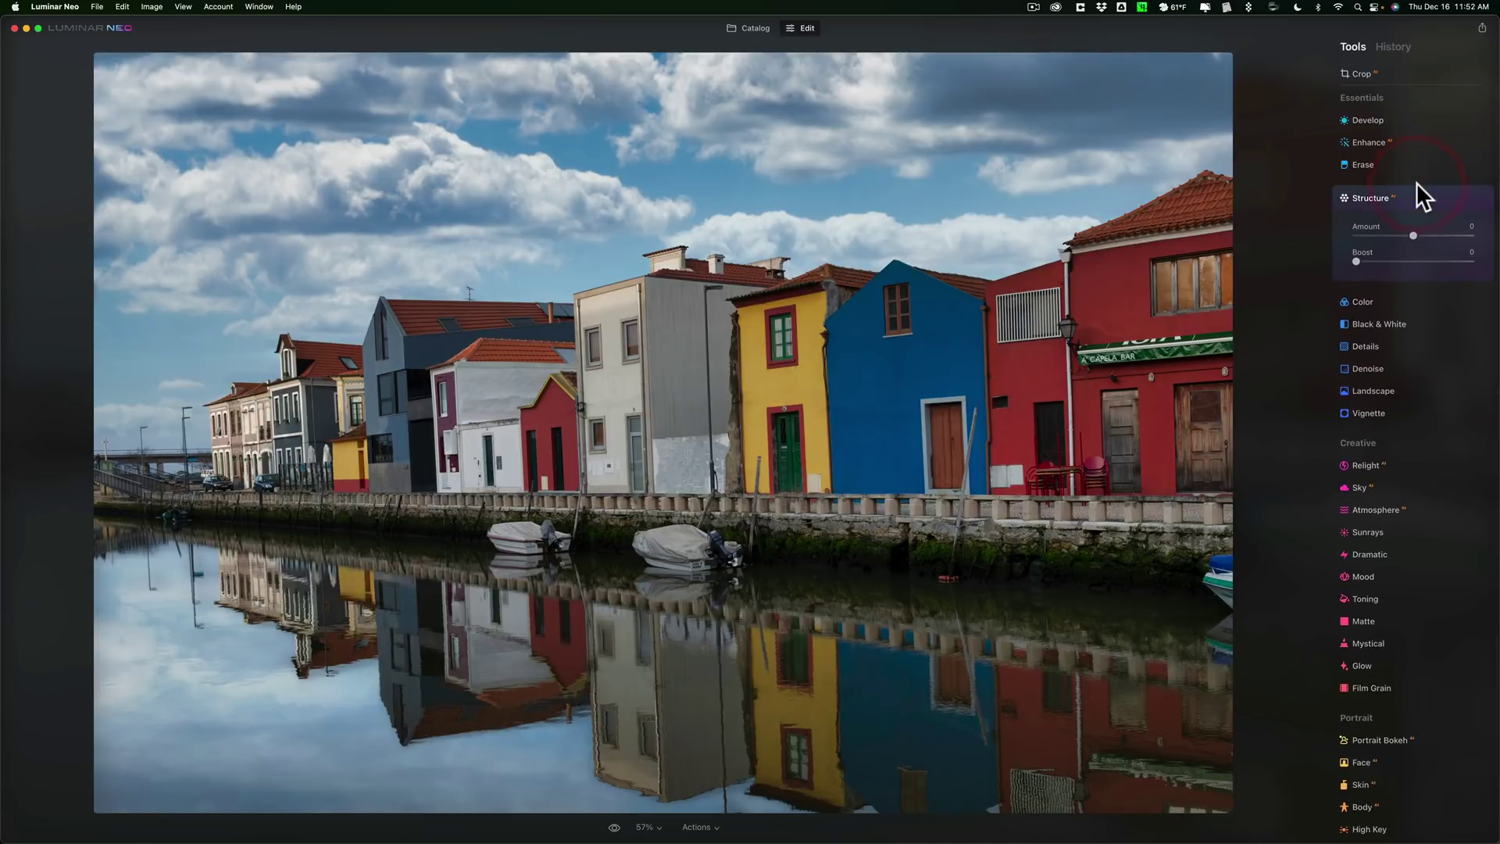
pyautogui.click(1415, 201)
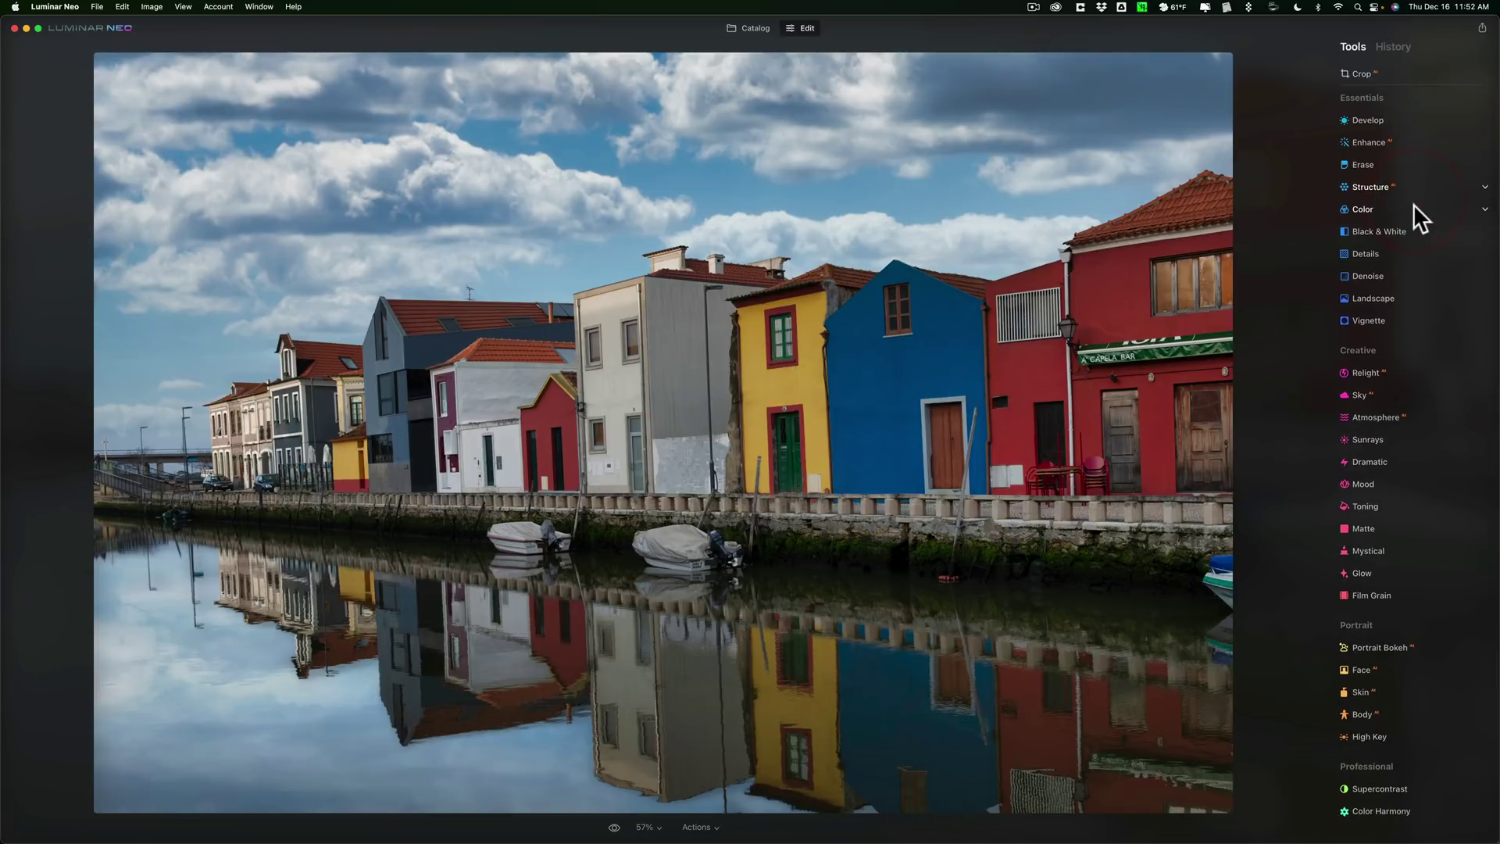
pyautogui.click(1414, 209)
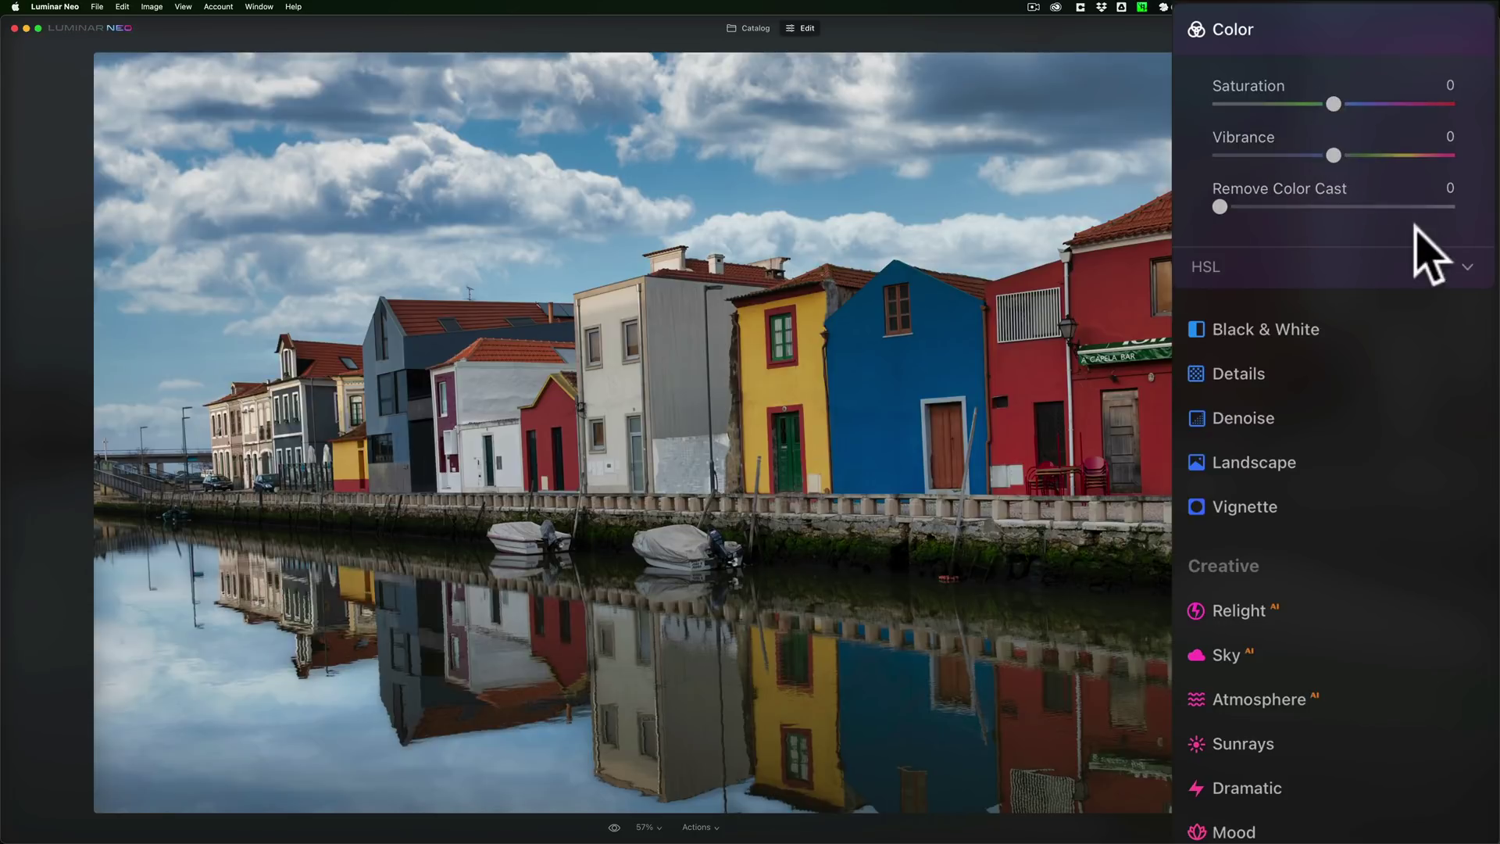
# - Check the HSL and Black & White settings, leaving them unchanged
pyautogui.click(1440, 279)
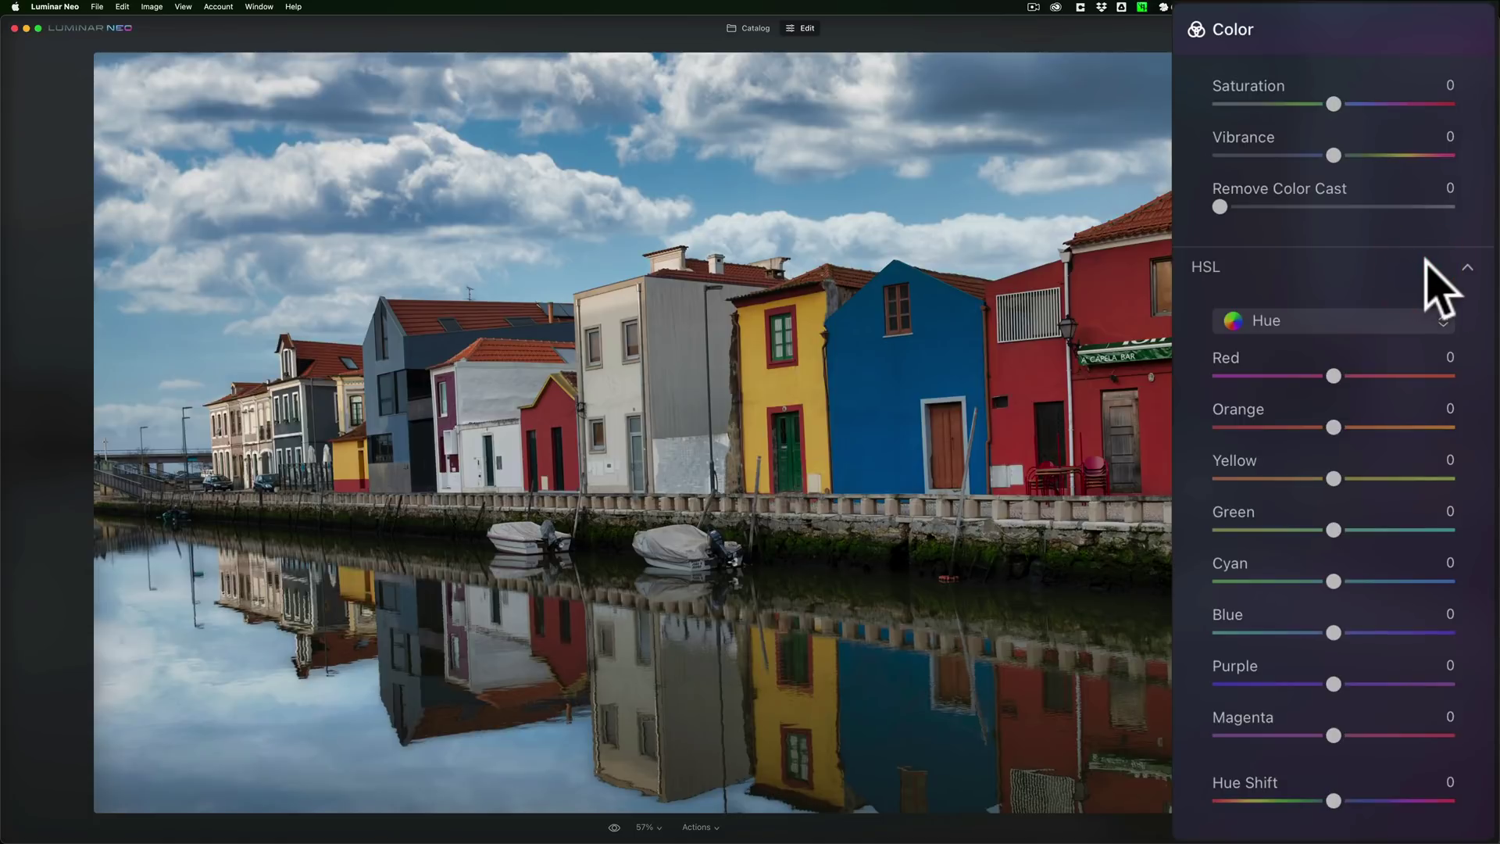
pyautogui.click(1440, 277)
pyautogui.click(1286, 20)
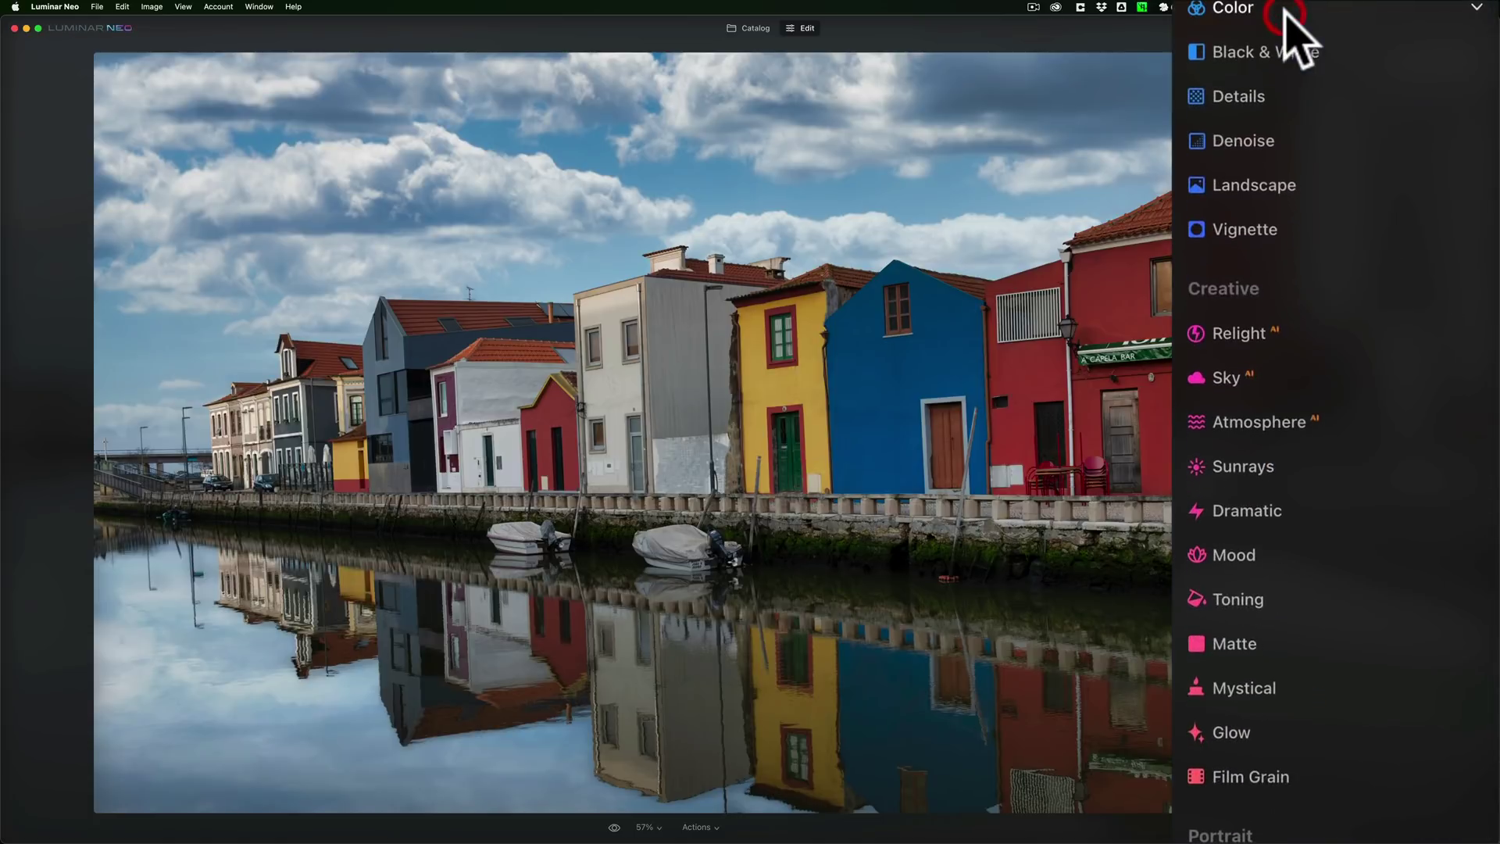
pyautogui.click(1346, 52)
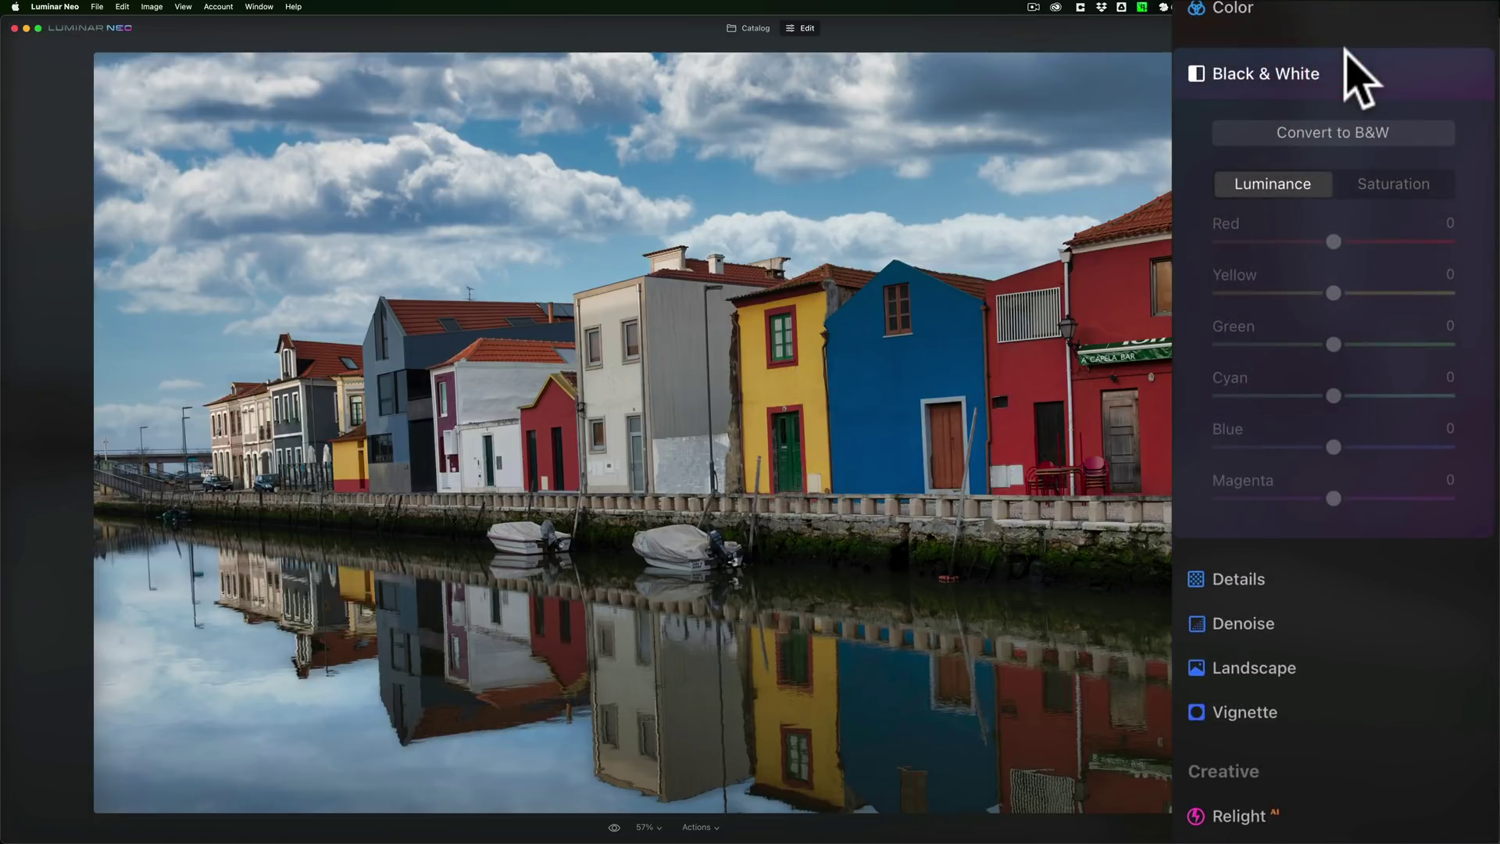
pyautogui.click(1345, 74)
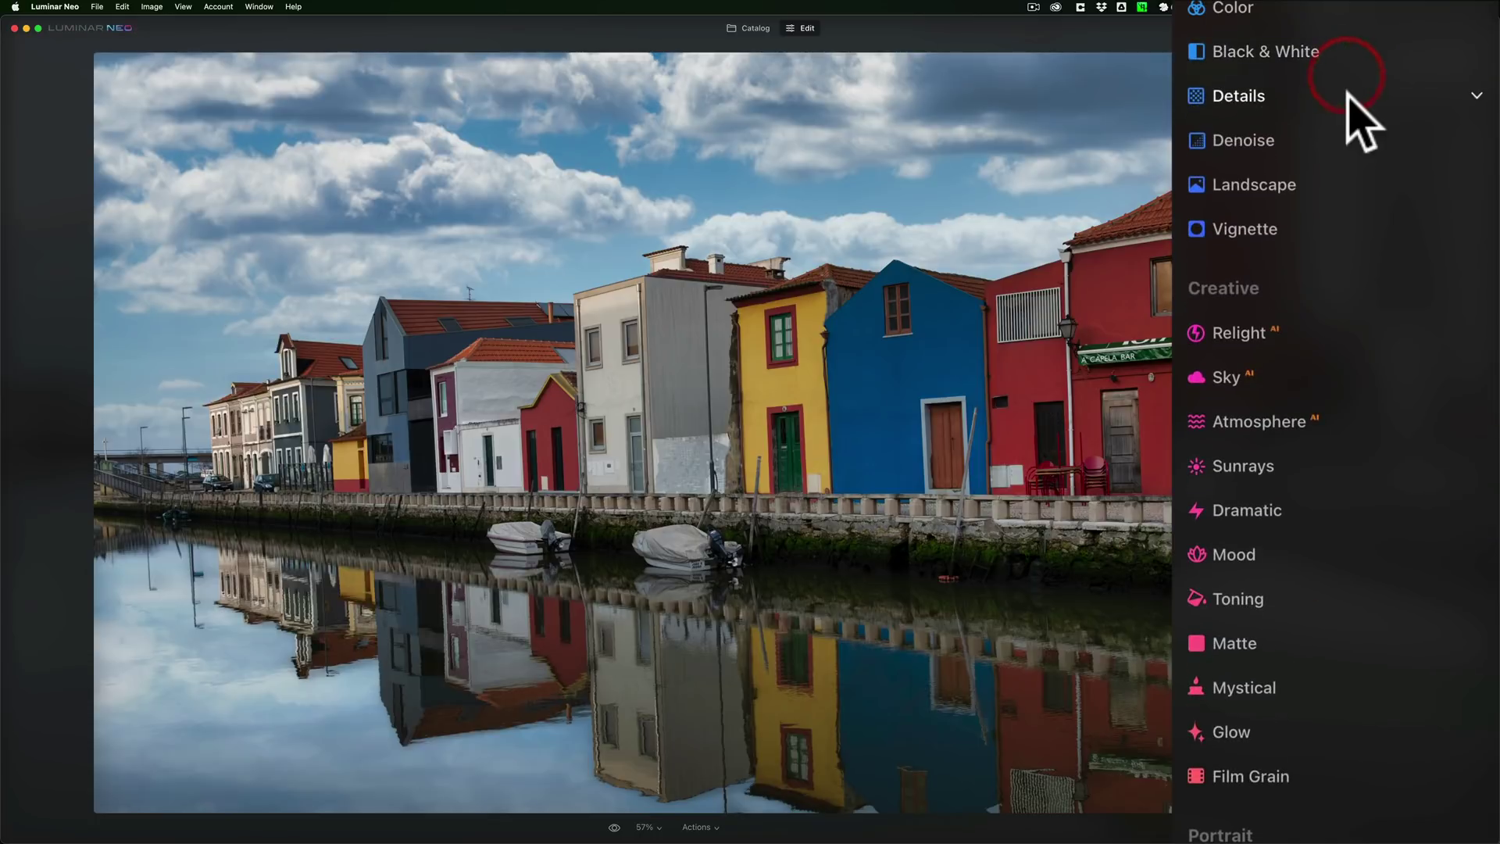
# - Review Details with its masking options and Denoise with its advanced settings
pyautogui.click(1348, 95)
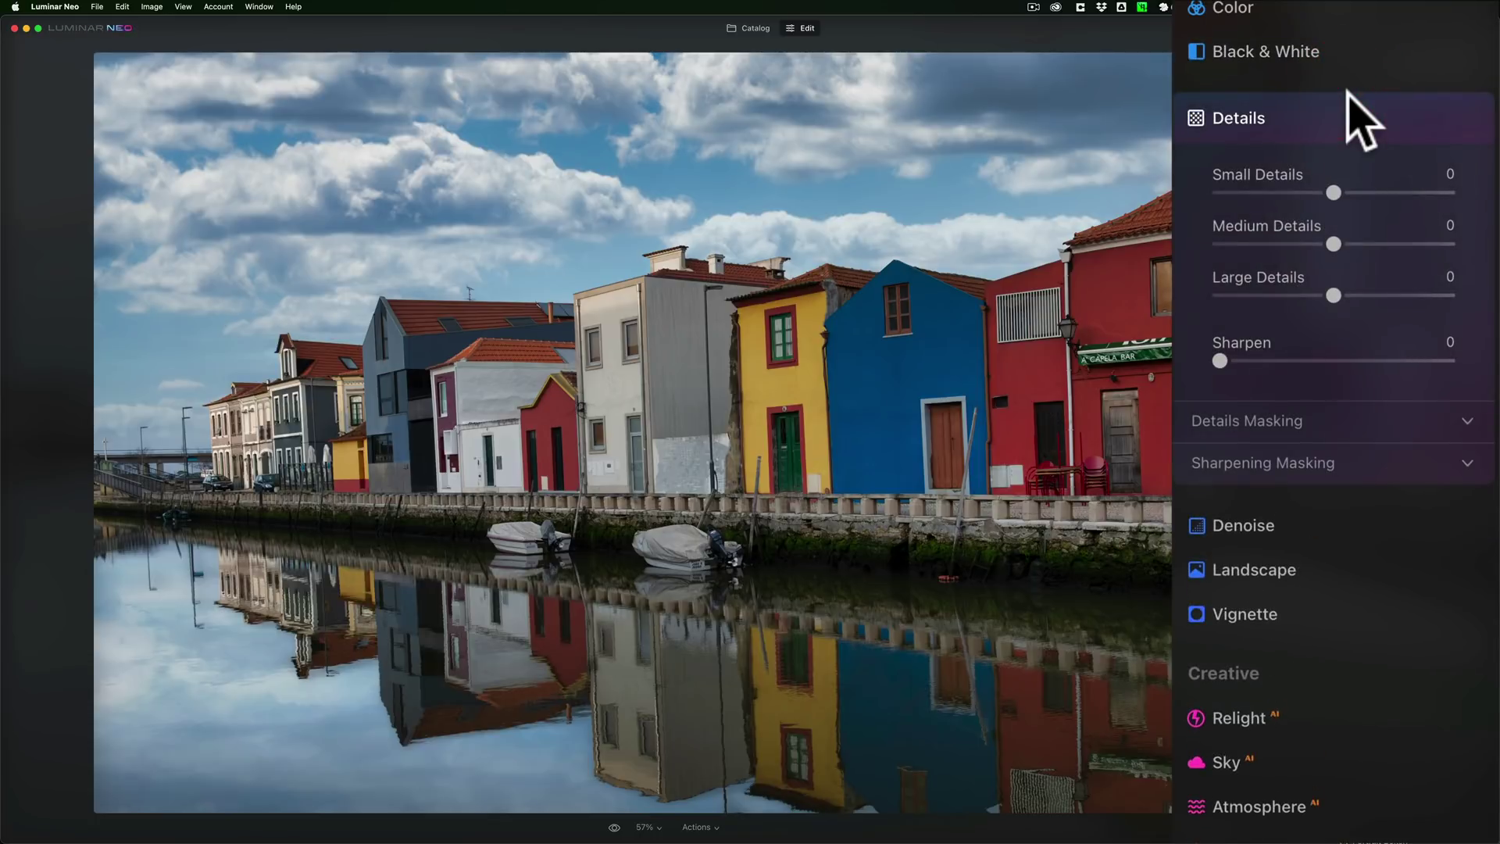
pyautogui.click(1347, 93)
pyautogui.click(1347, 94)
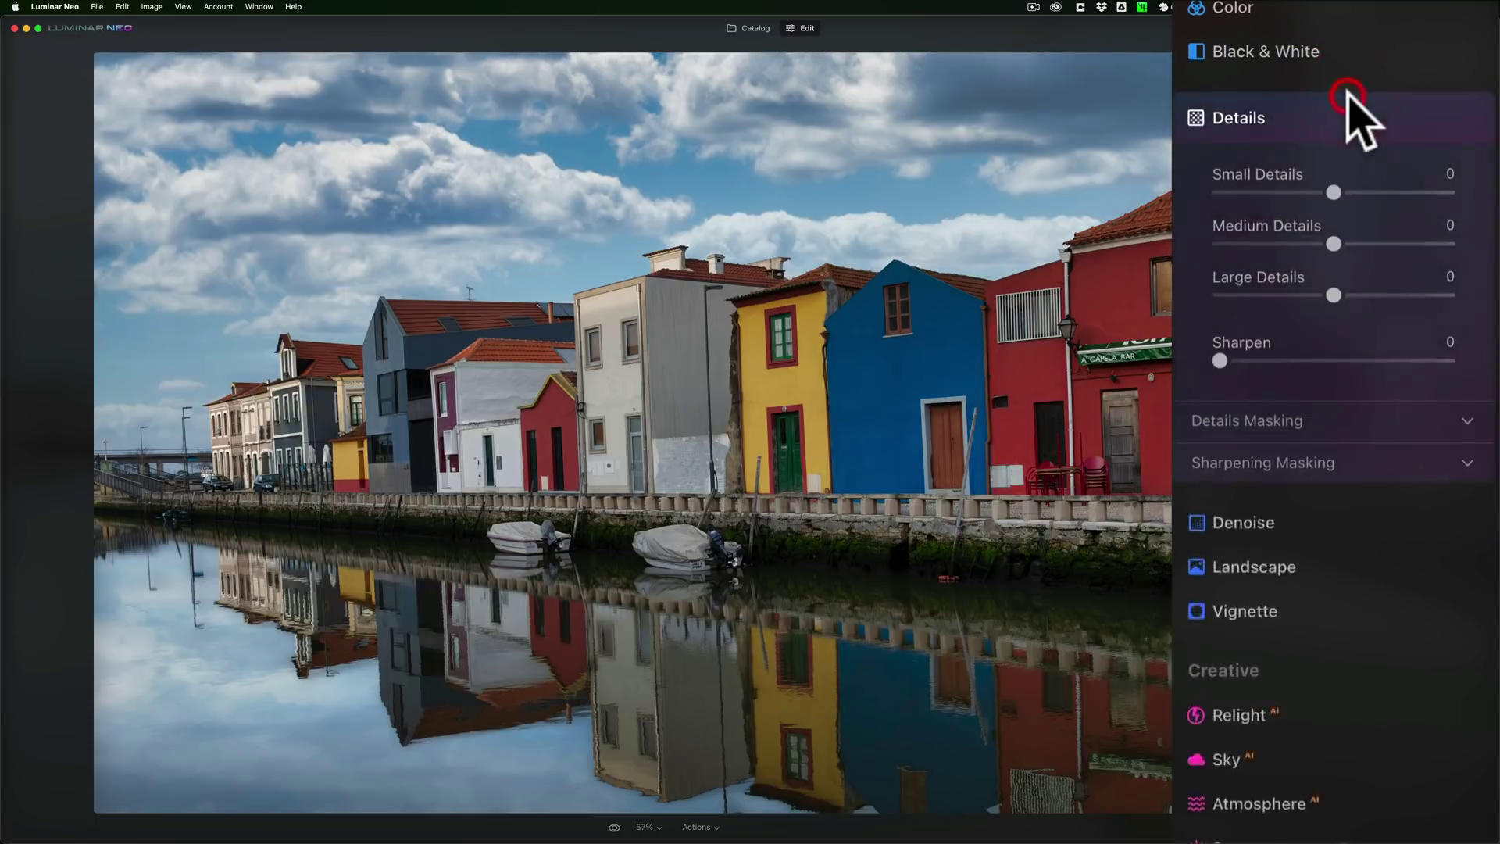
pyautogui.click(1324, 422)
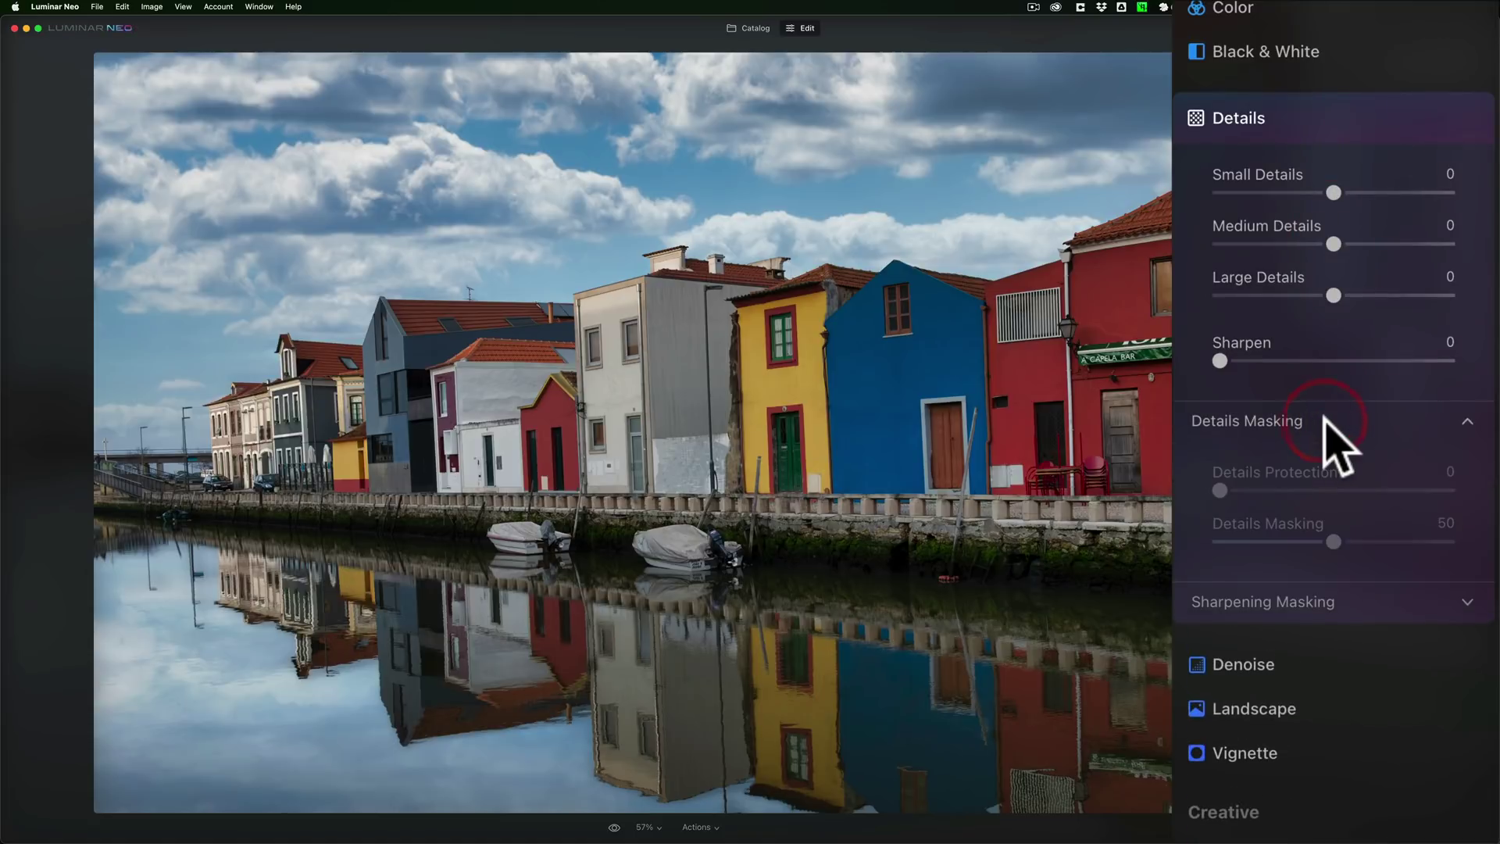
pyautogui.click(1326, 420)
pyautogui.click(1339, 462)
pyautogui.click(1343, 461)
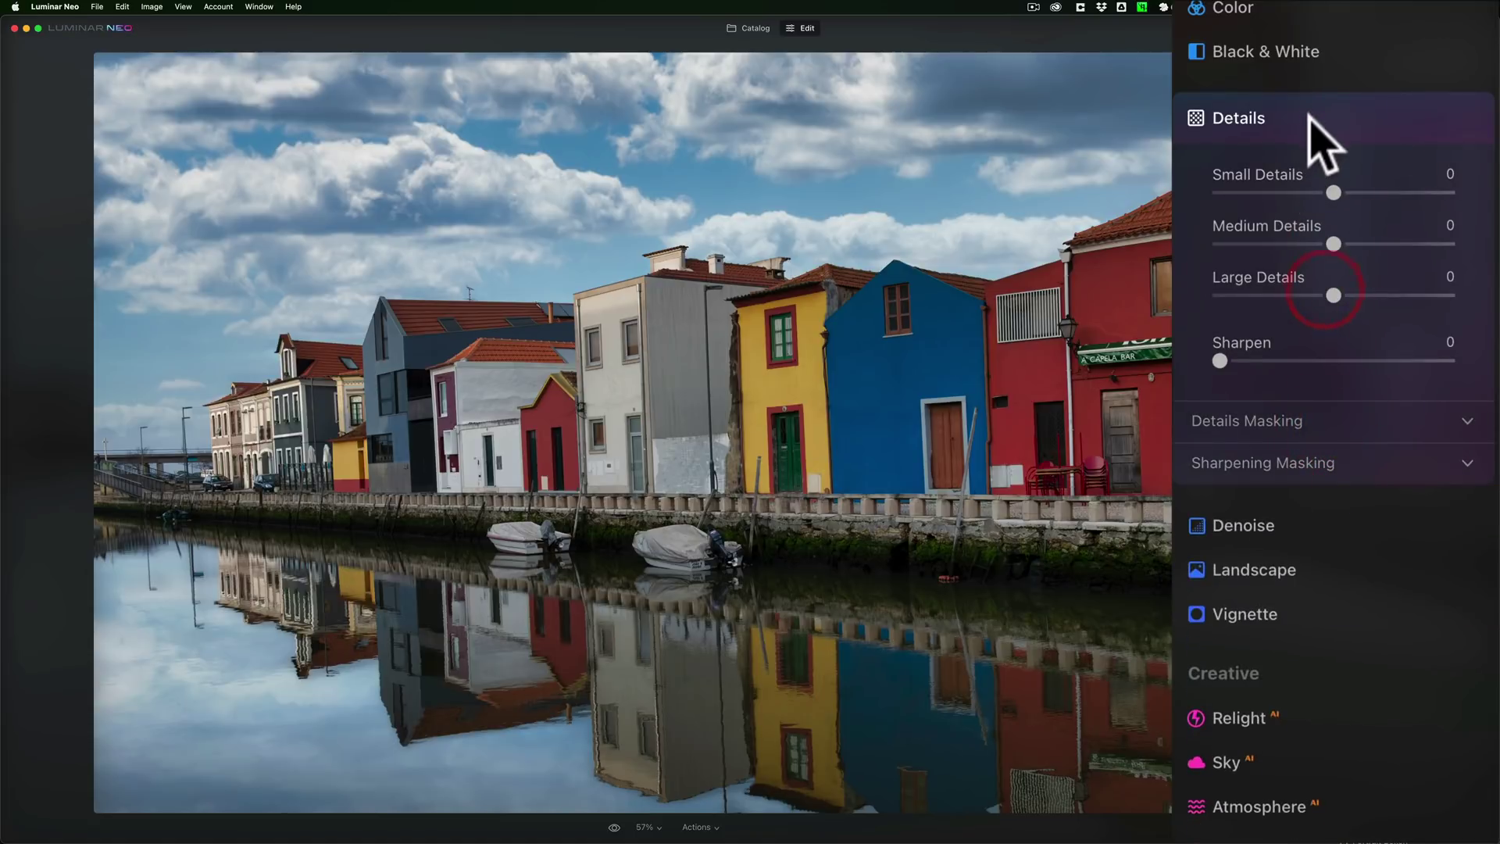
pyautogui.click(1310, 115)
pyautogui.click(1321, 141)
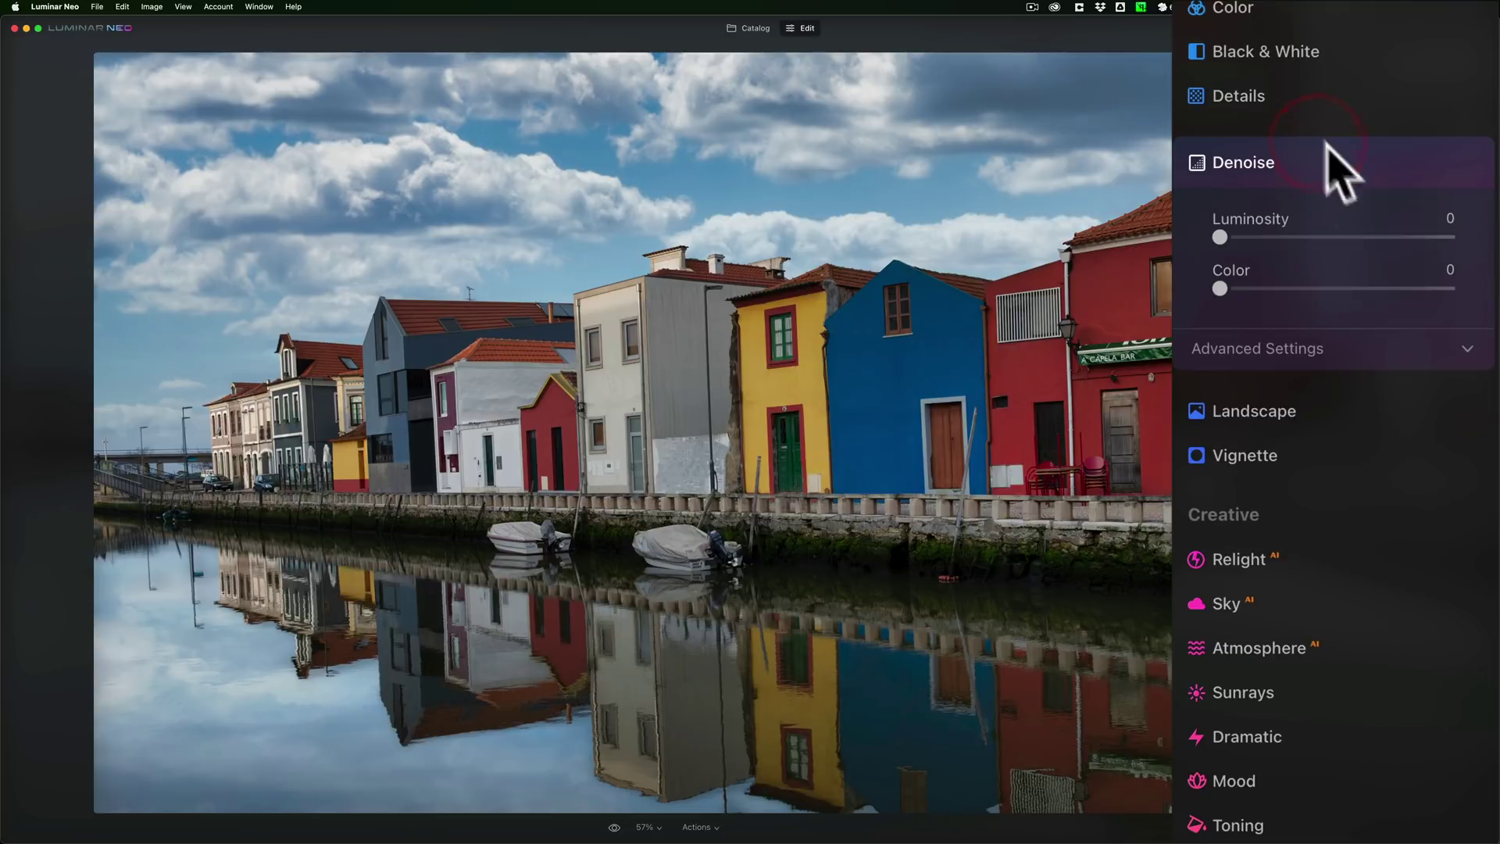
pyautogui.click(1373, 349)
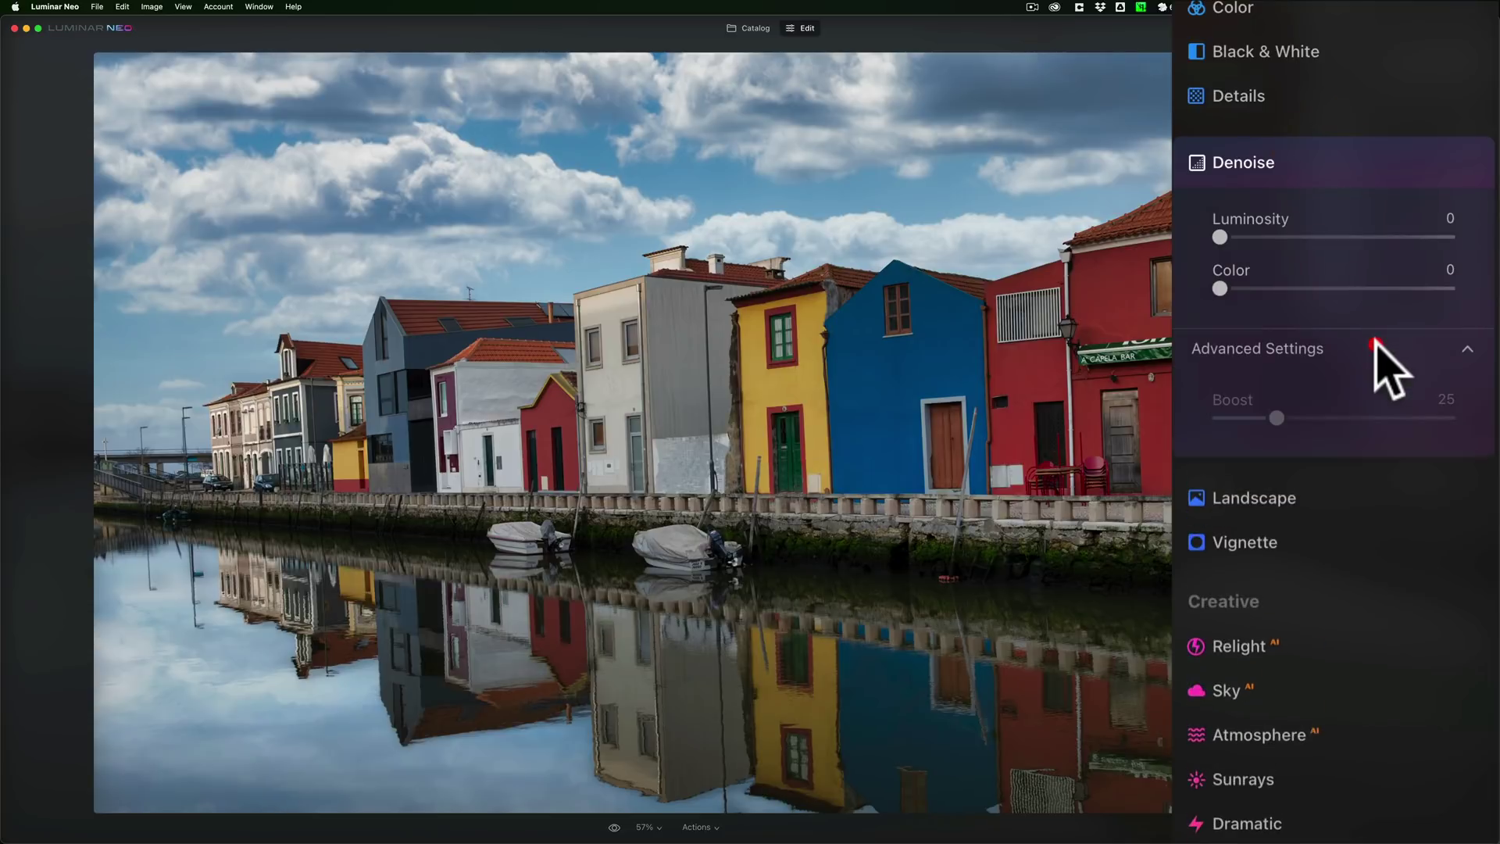
pyautogui.click(1320, 160)
# - Set Landscape Dehaze to 24 and Golden Hour to 45, leaving Foliage Enhancer at 0
pyautogui.click(1331, 182)
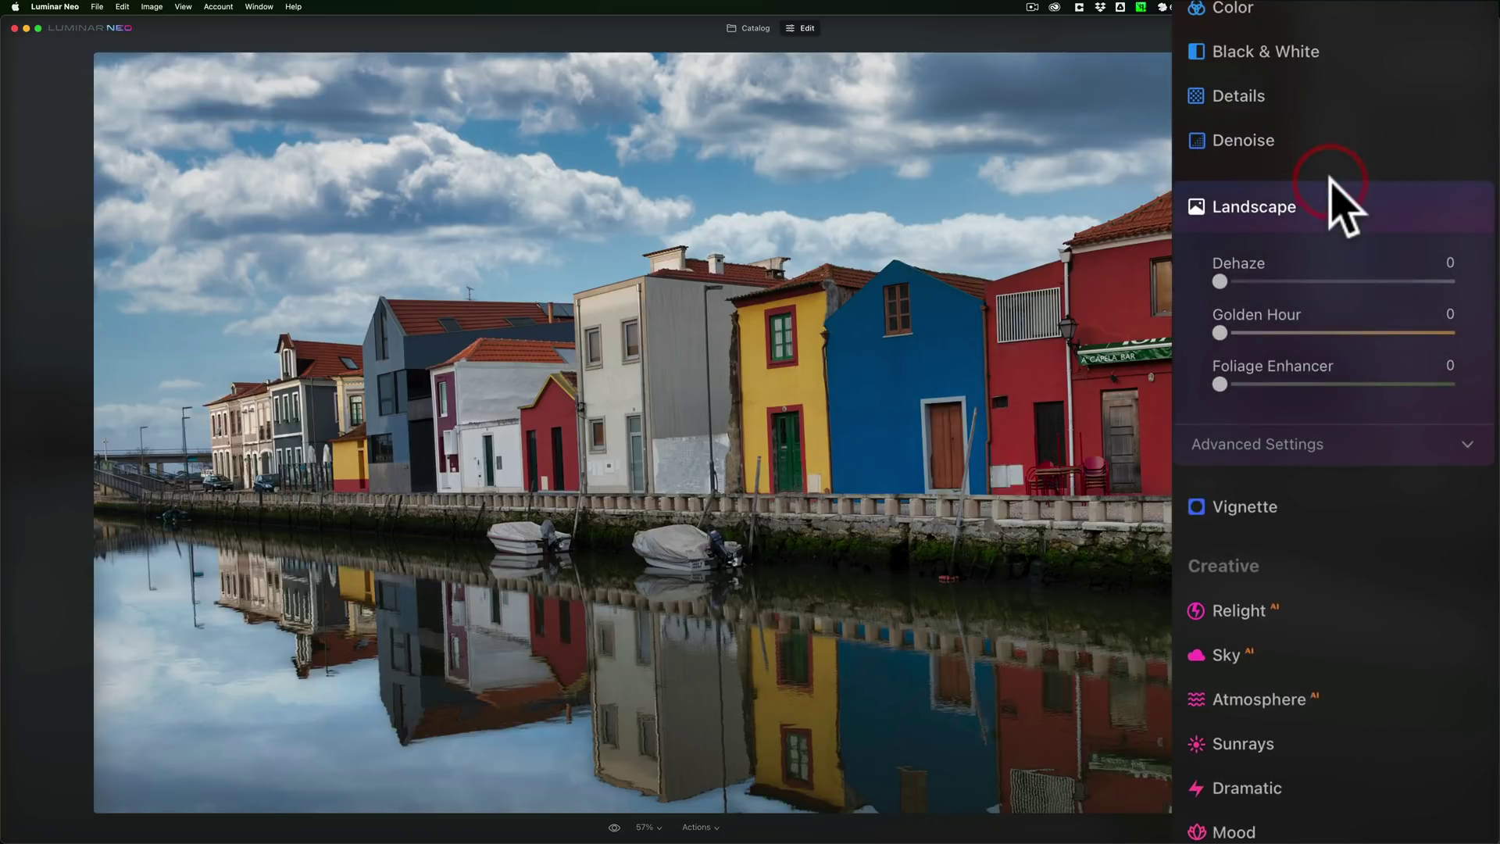
pyautogui.moveTo(1220, 282); pyautogui.dragTo(1271, 285)
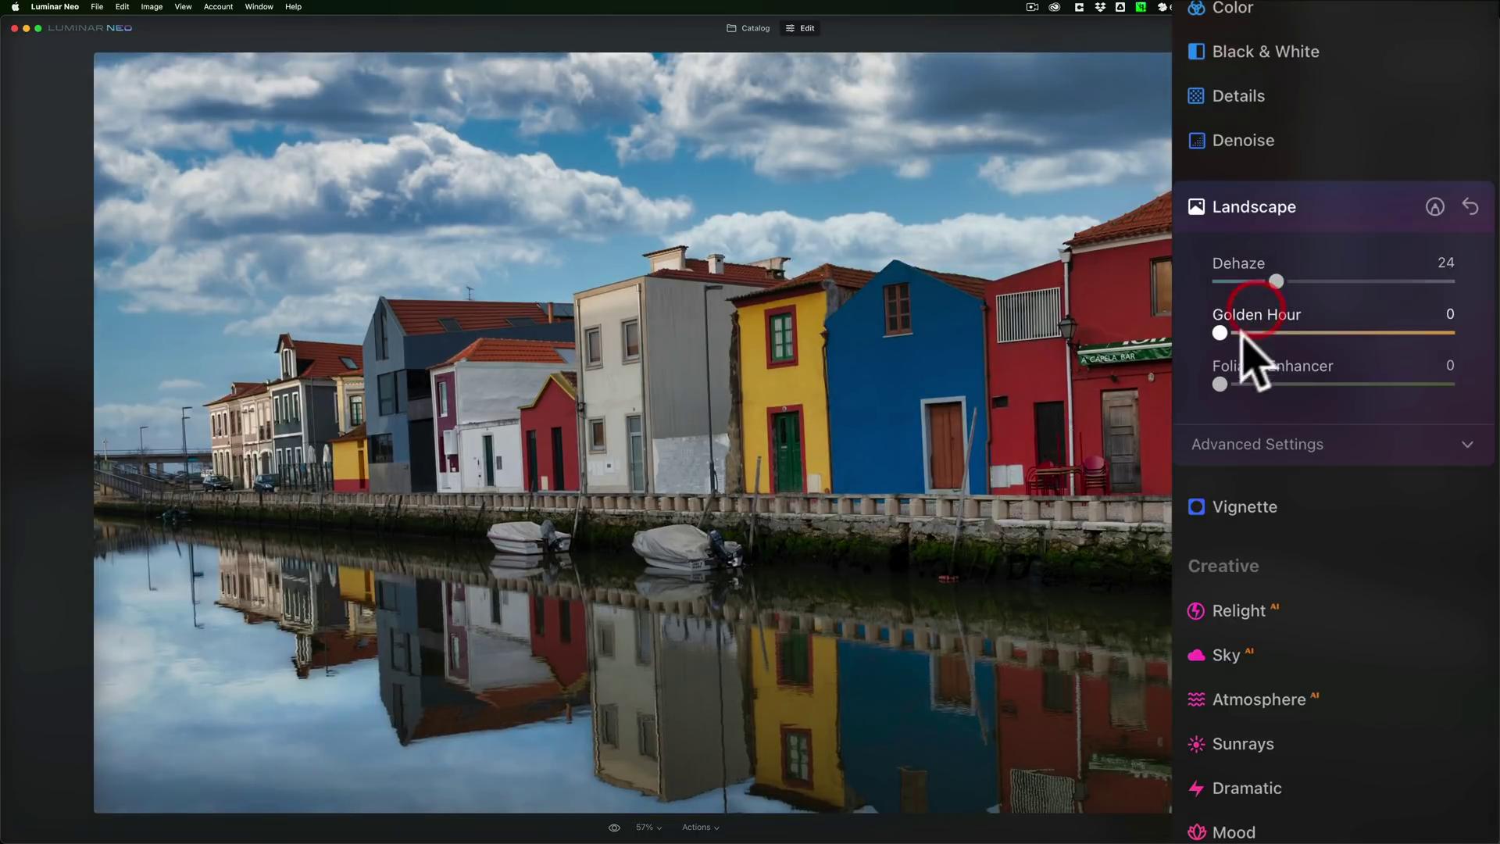
pyautogui.moveTo(1220, 333); pyautogui.dragTo(1328, 339)
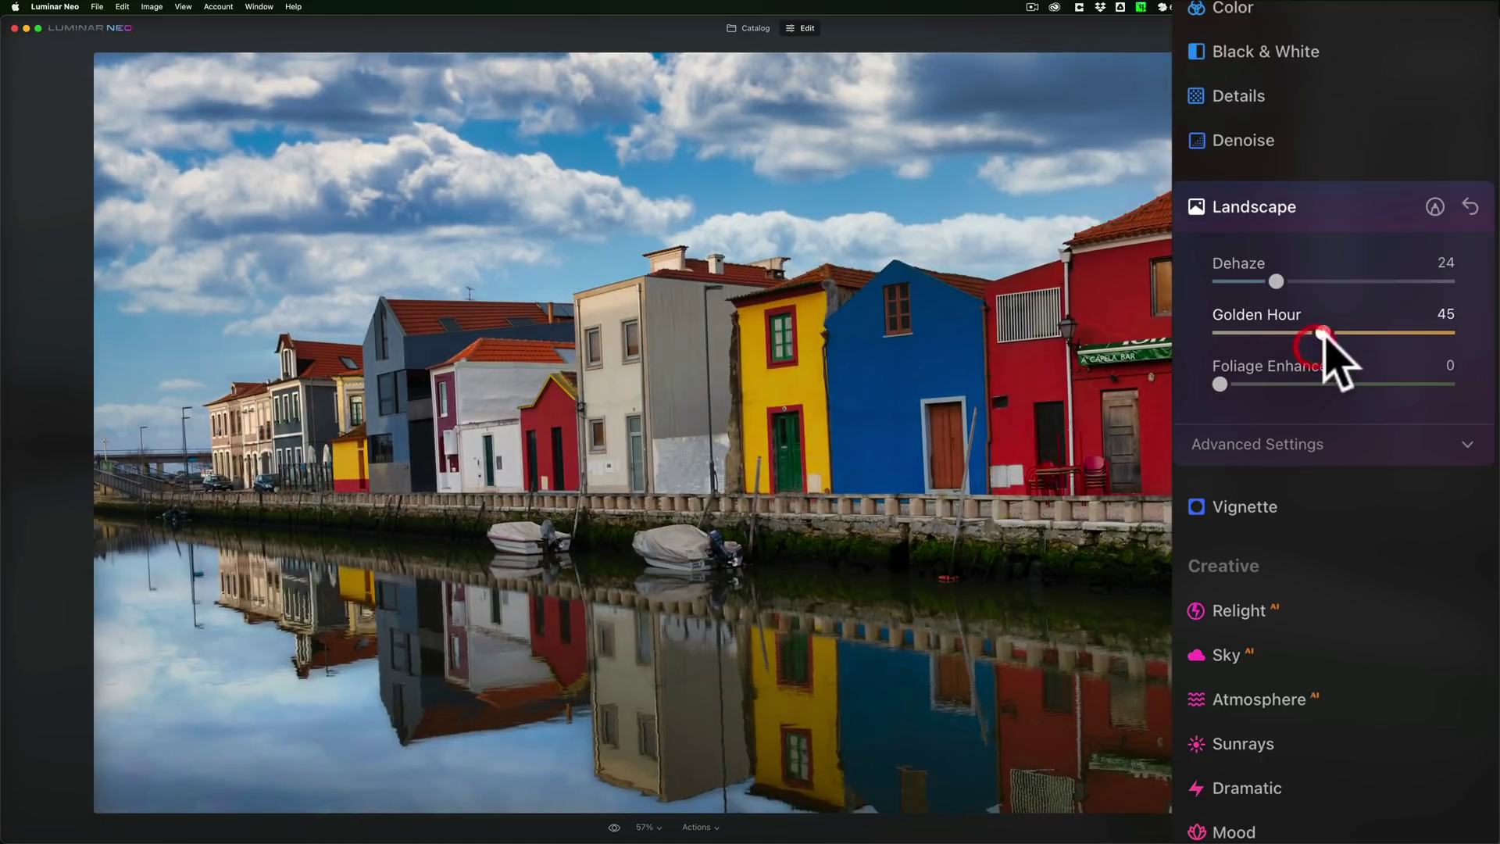
pyautogui.moveTo(1220, 384); pyautogui.dragTo(1249, 298)
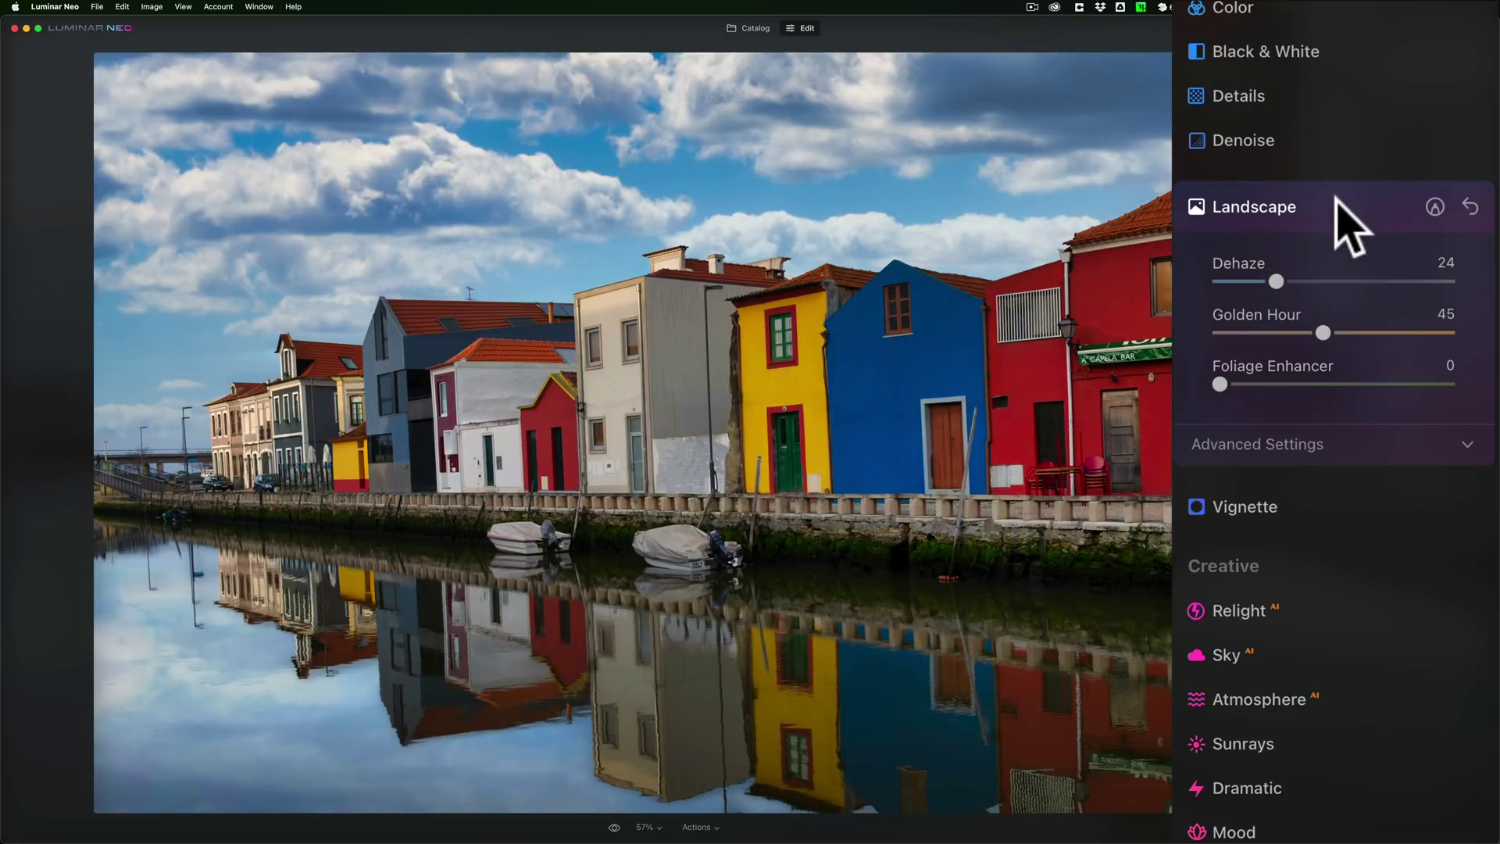
# - Collapse Landscape and set the Vignette Amount to -20
pyautogui.click(1335, 205)
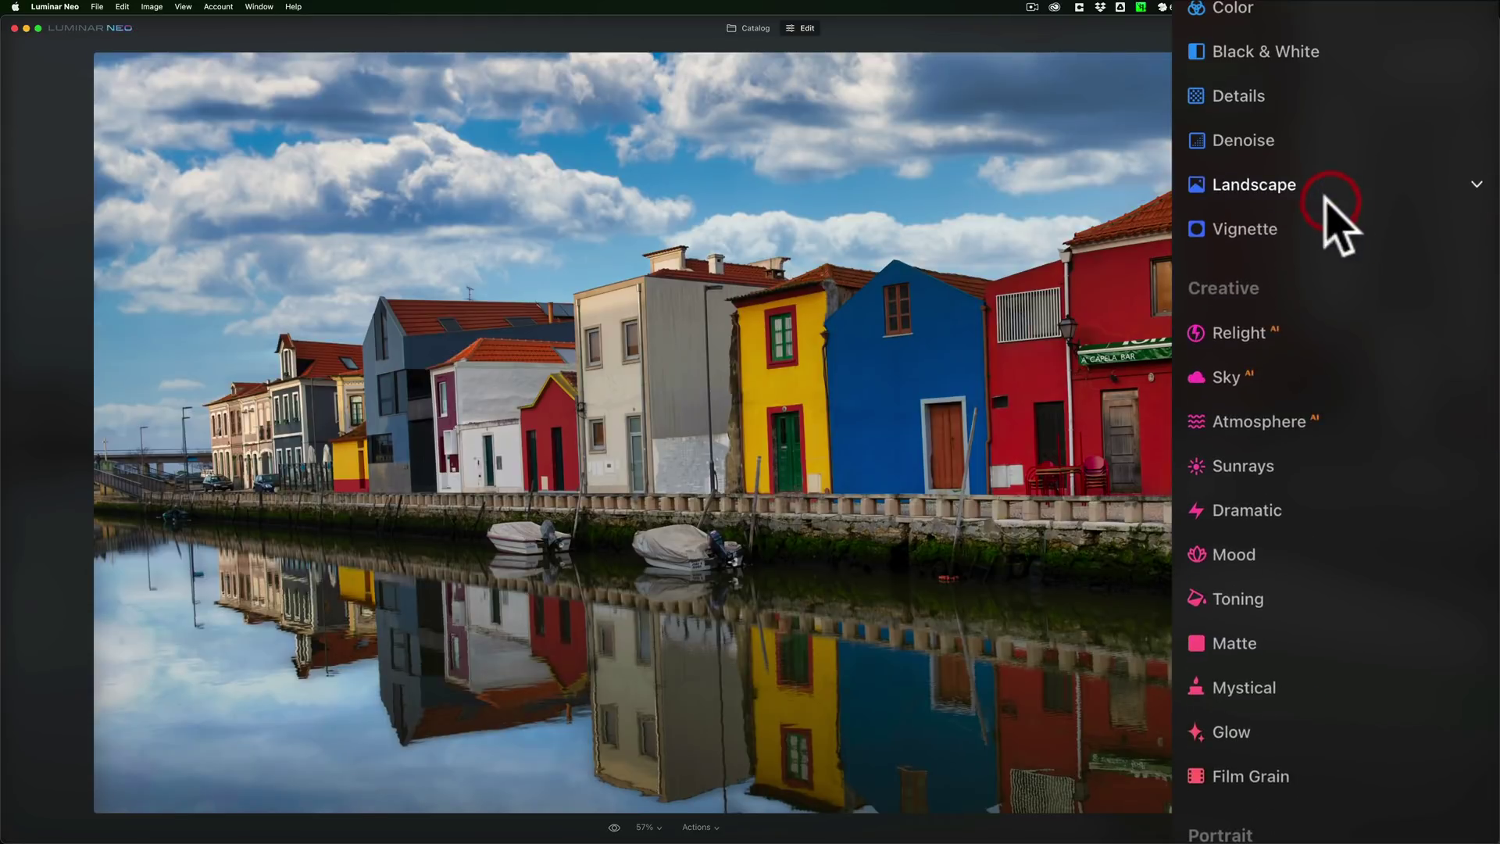
pyautogui.click(1331, 223)
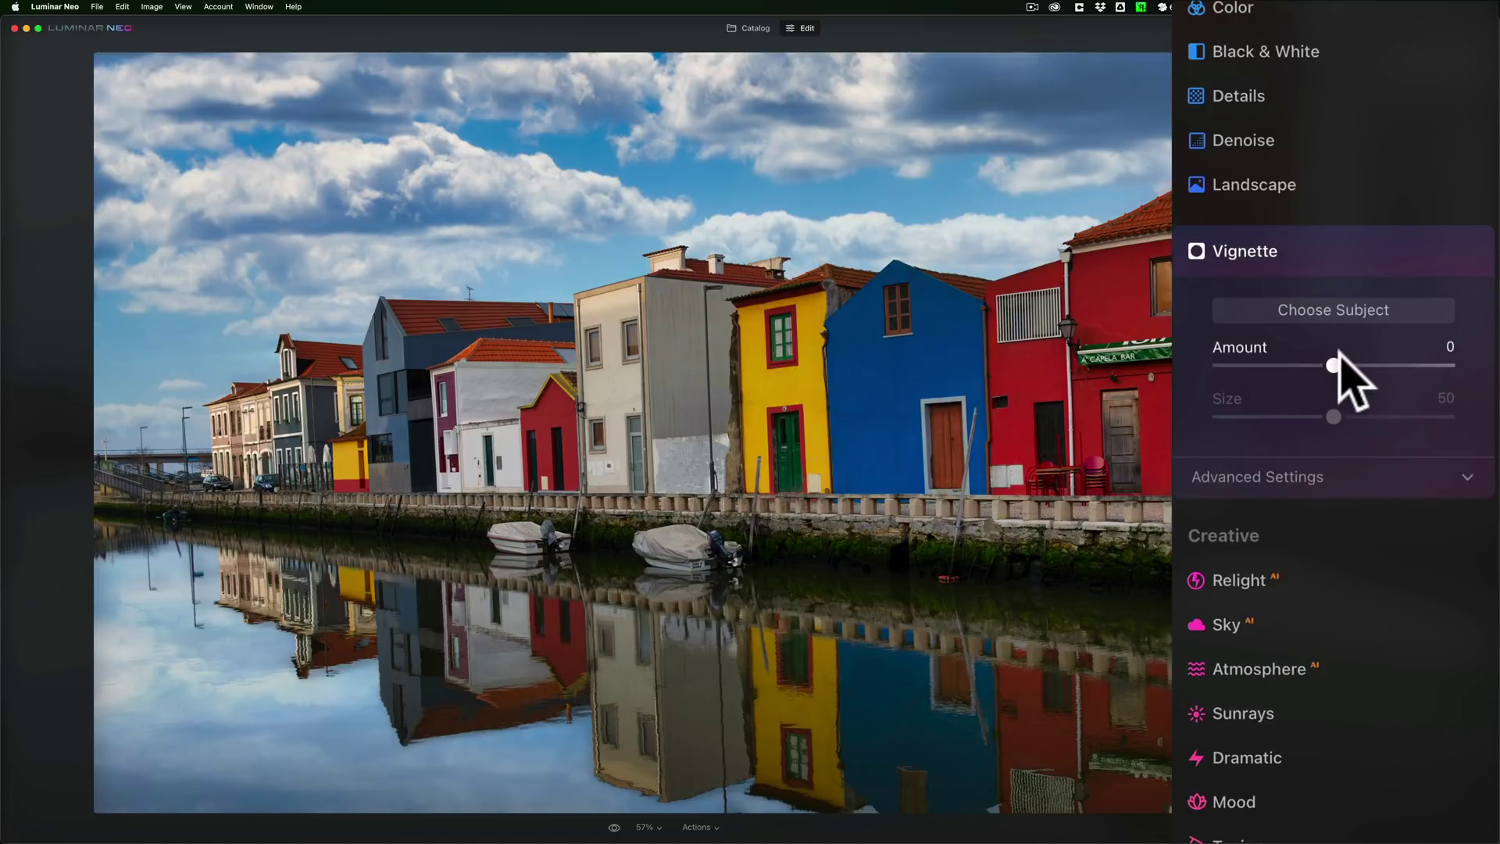
pyautogui.moveTo(1335, 366); pyautogui.dragTo(1311, 366)
pyautogui.click(1336, 479)
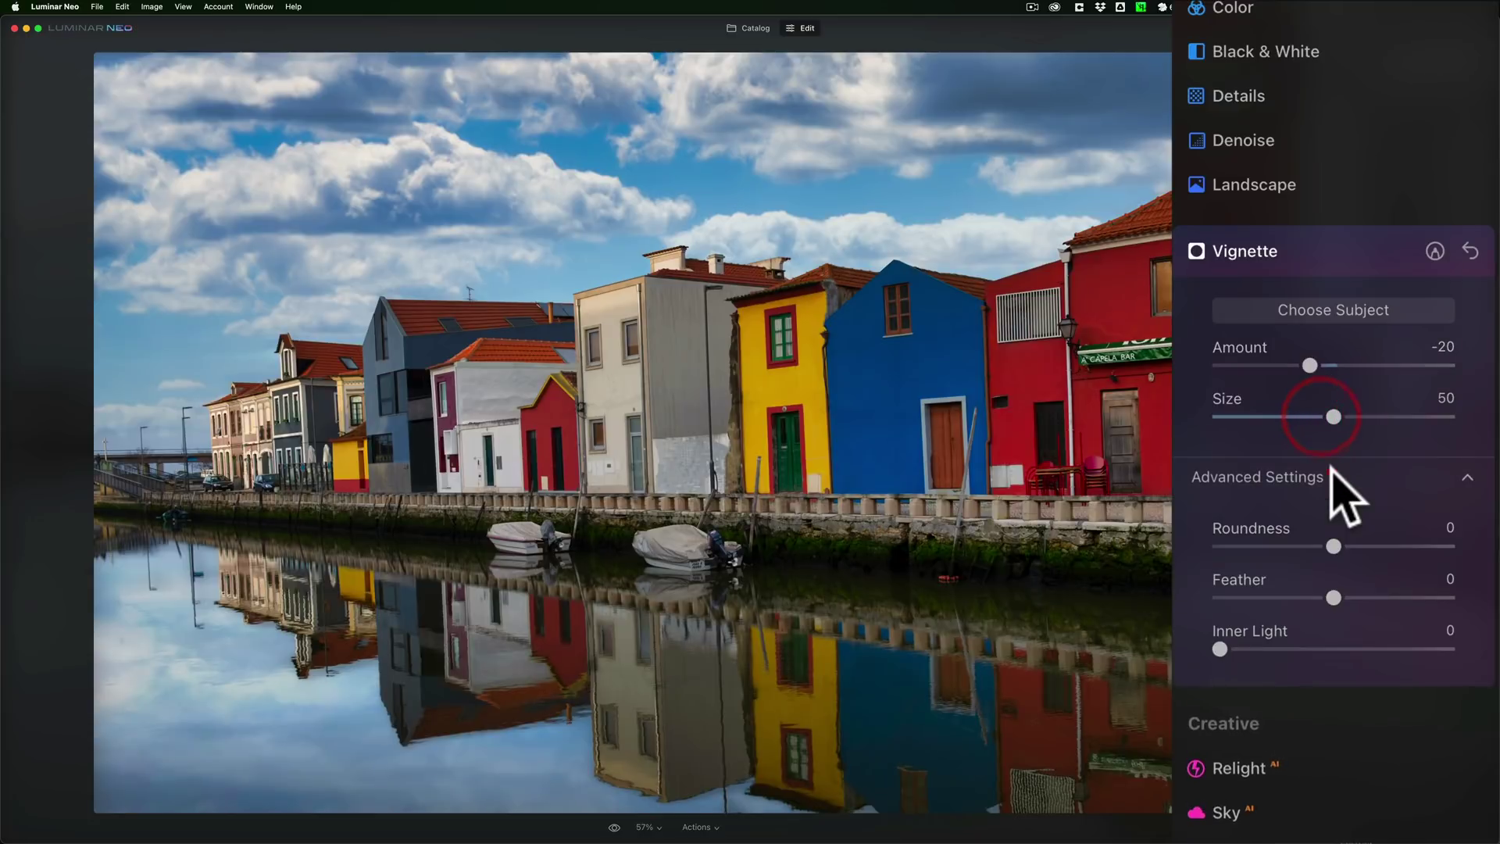
pyautogui.click(1332, 251)
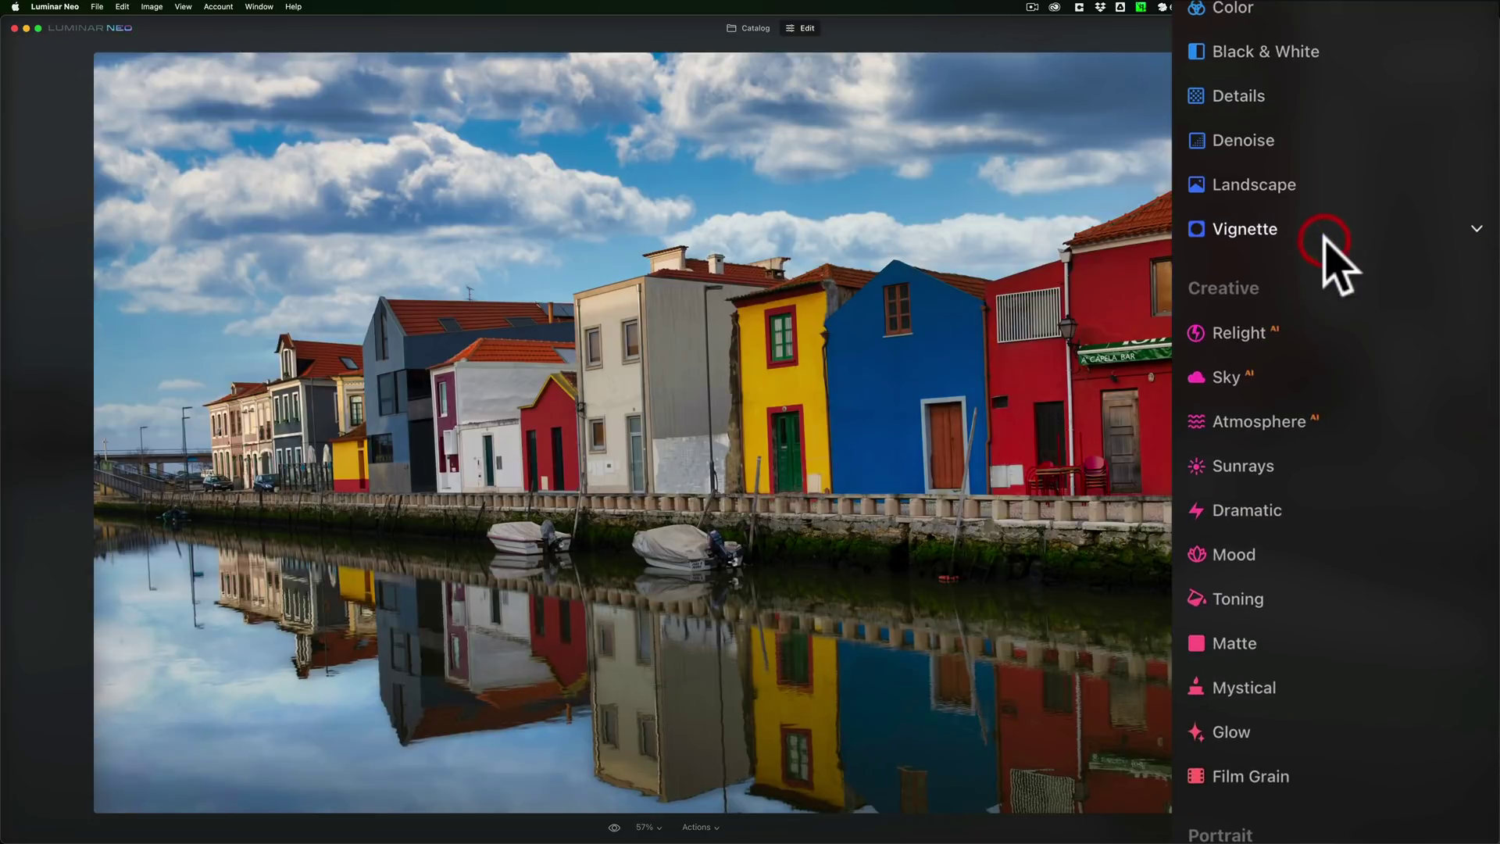
pyautogui.click(1346, 332)
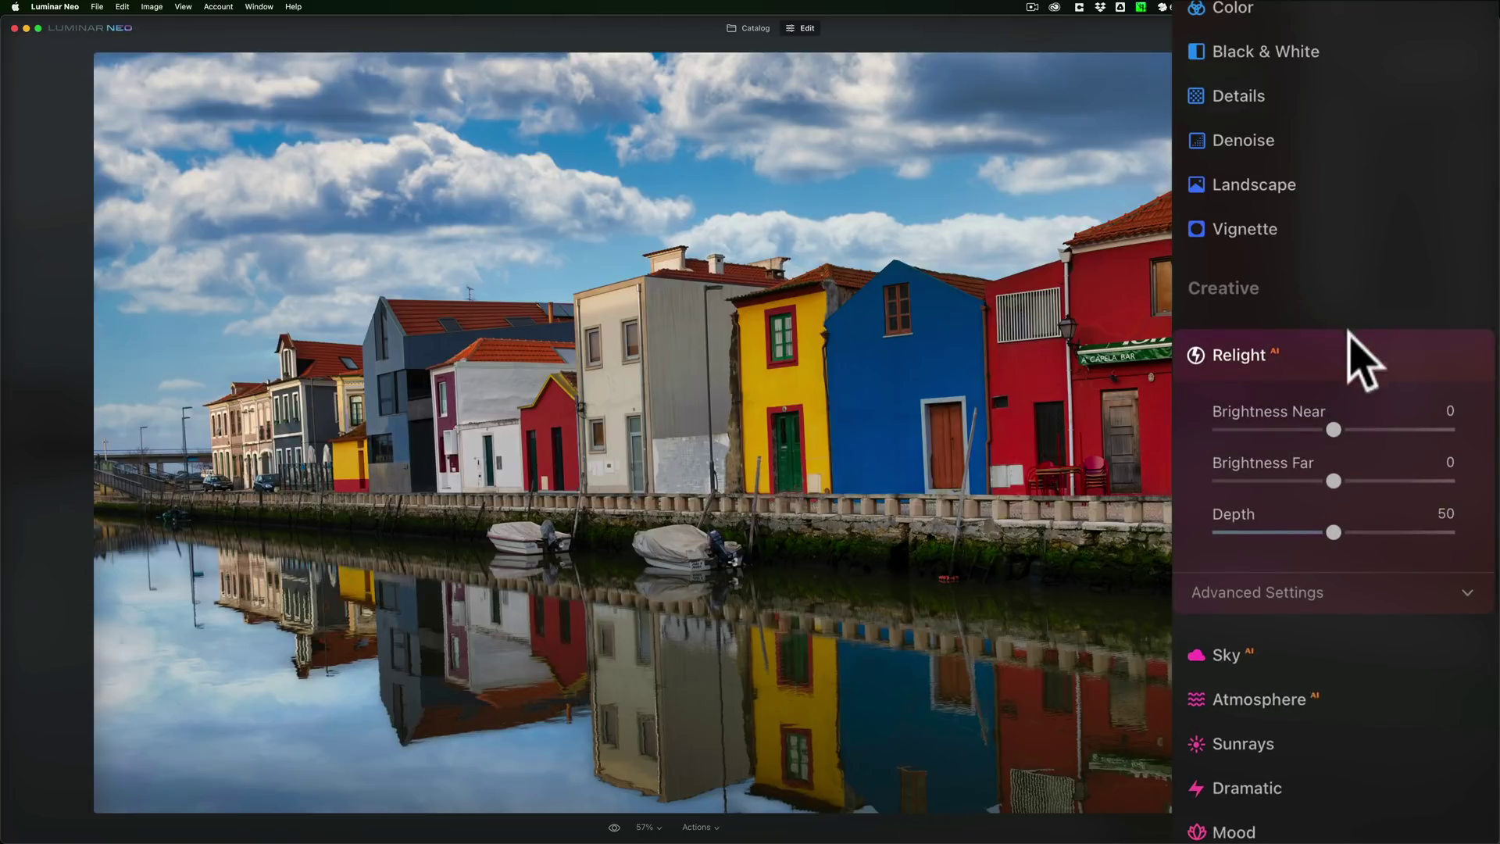
pyautogui.moveTo(1334, 532); pyautogui.dragTo(1358, 532)
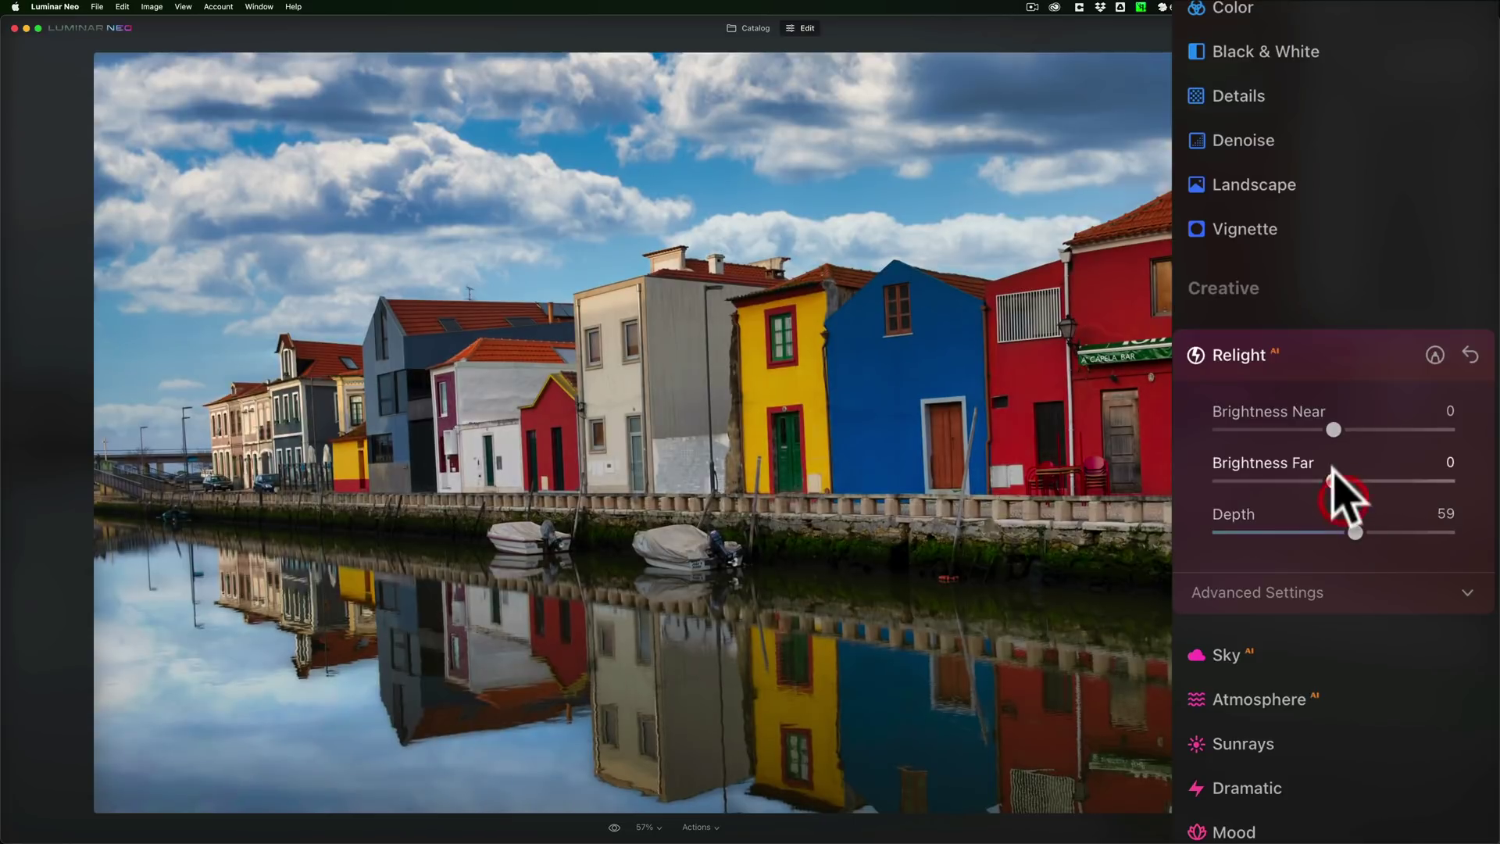
pyautogui.click(1328, 353)
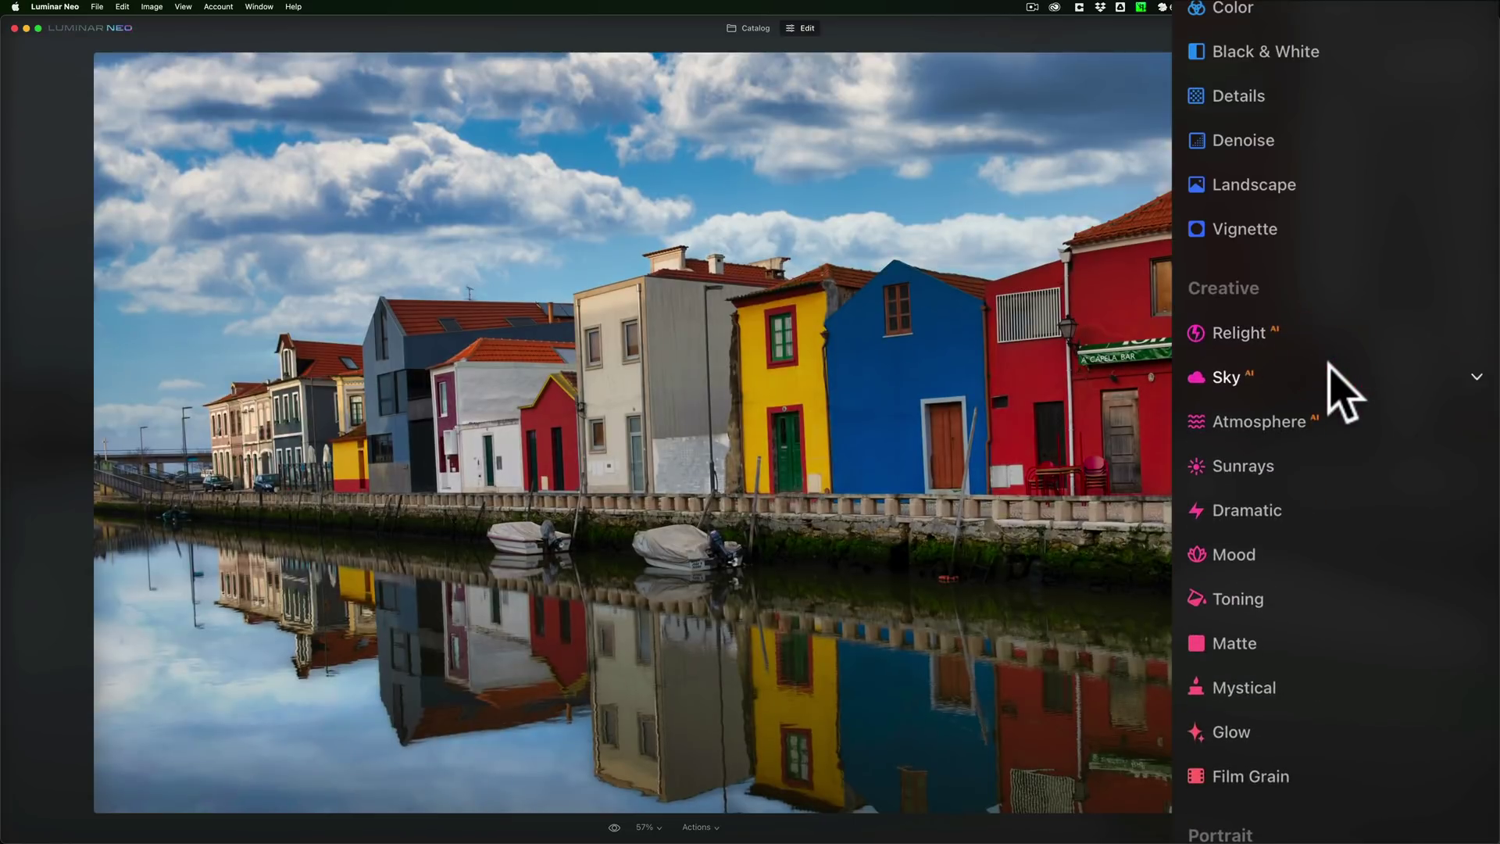
pyautogui.click(1331, 376)
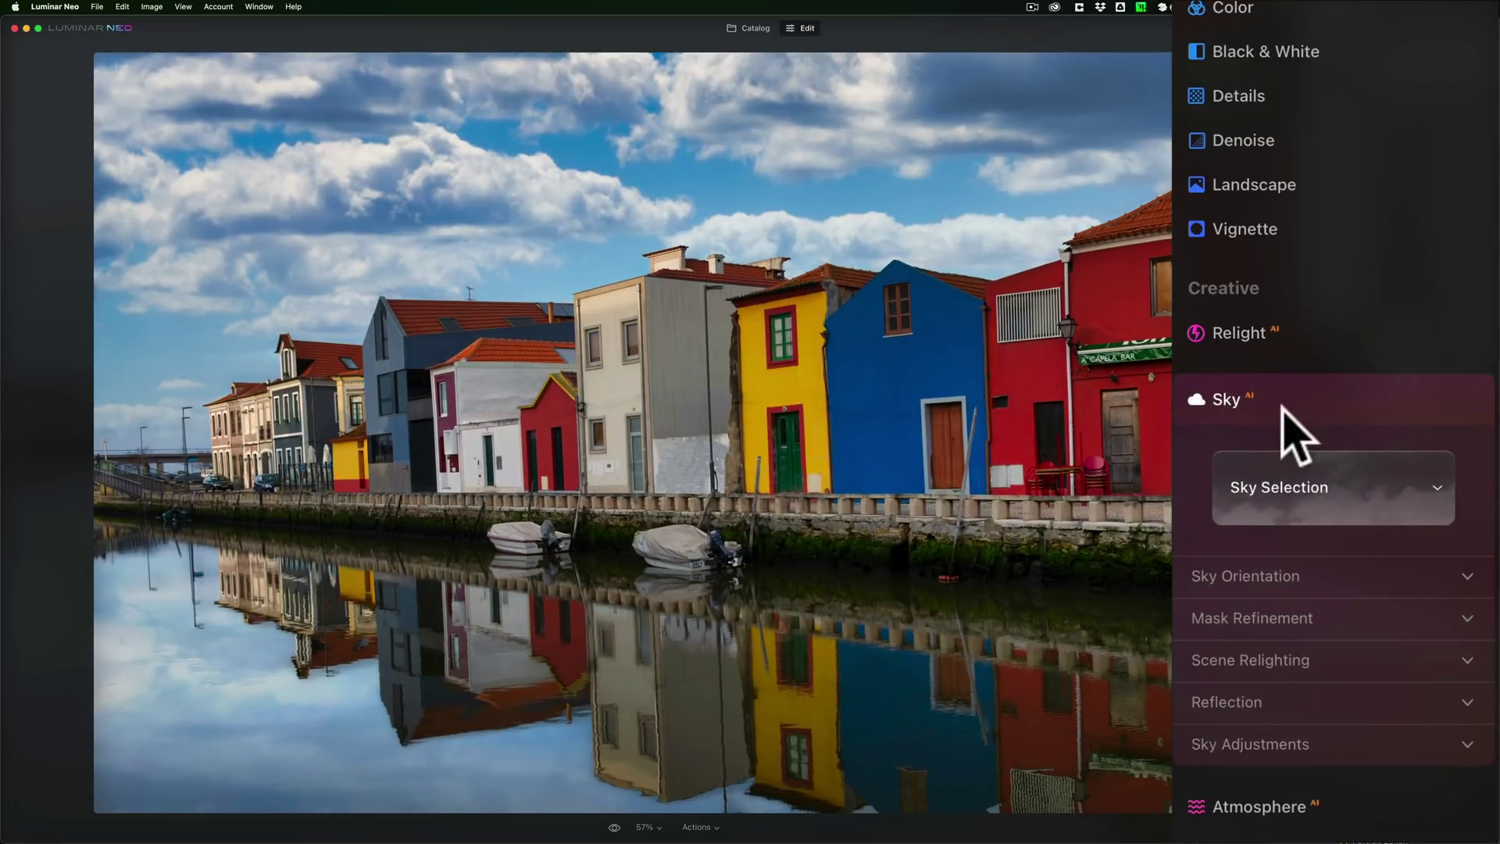
pyautogui.click(1308, 412)
pyautogui.click(1341, 422)
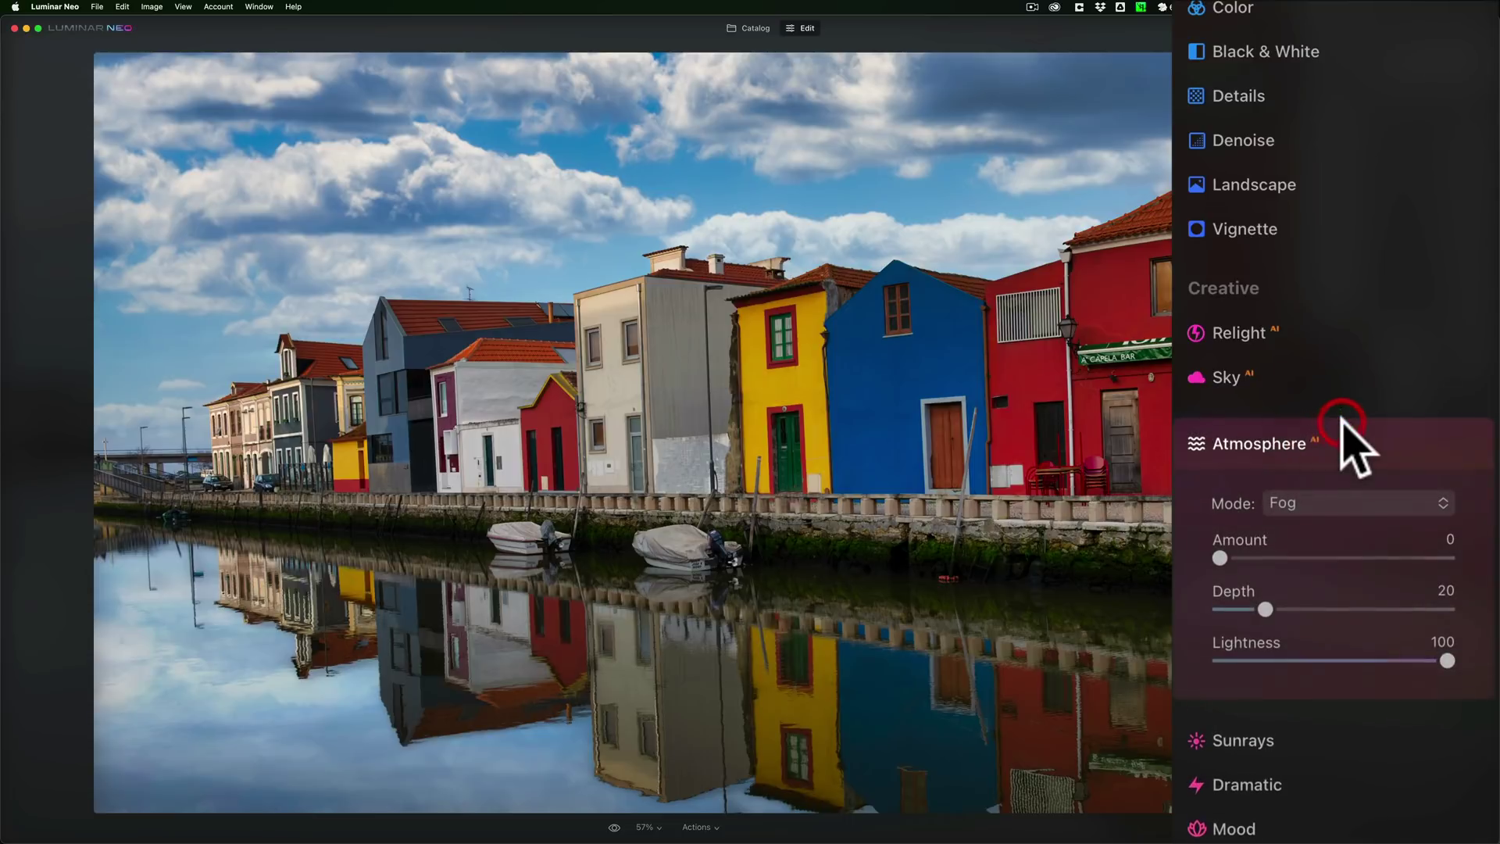
pyautogui.click(1356, 501)
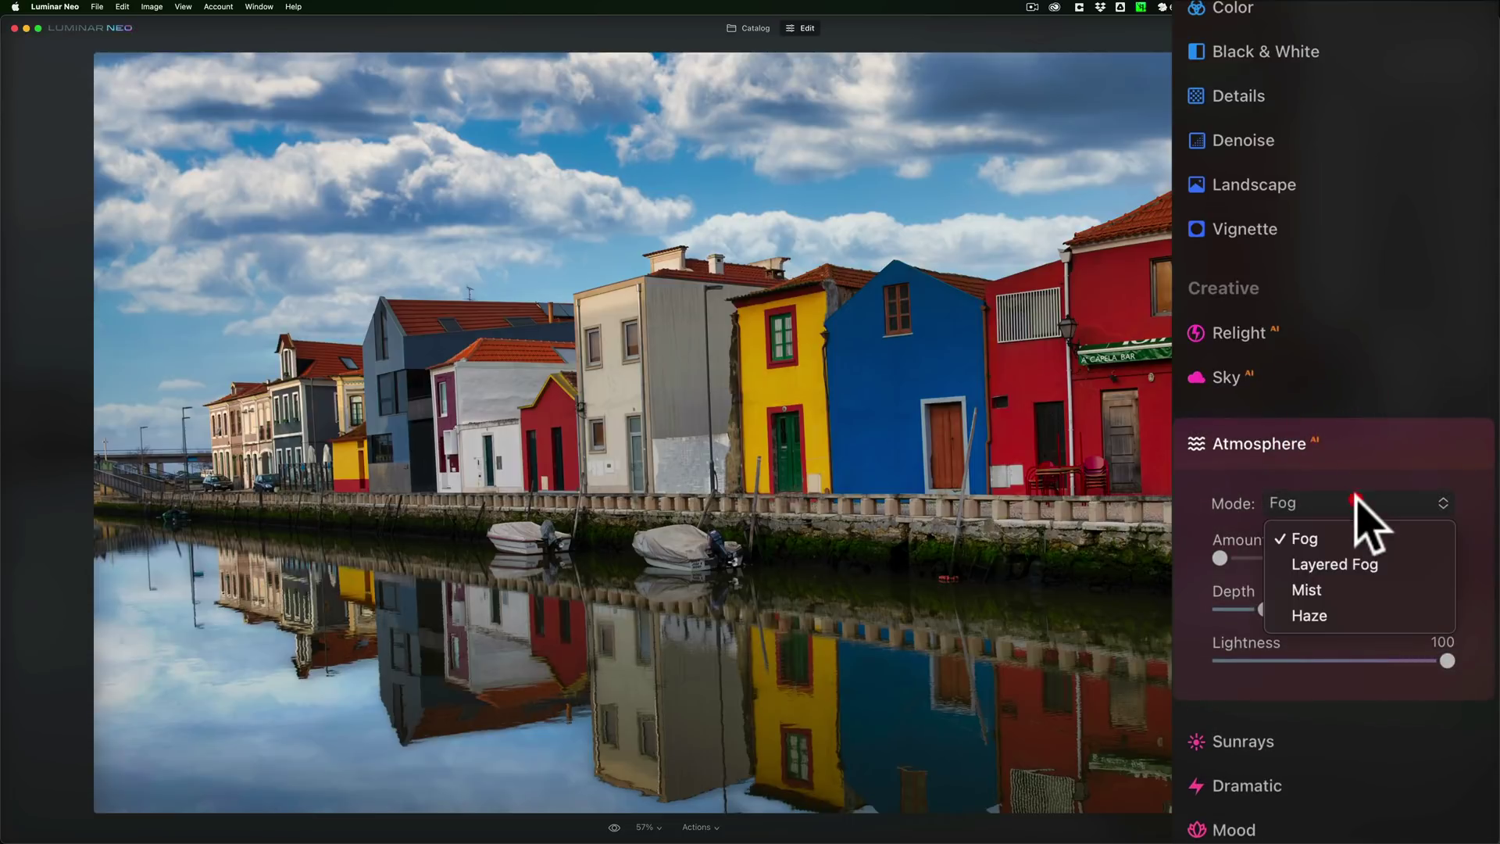
pyautogui.click(1358, 442)
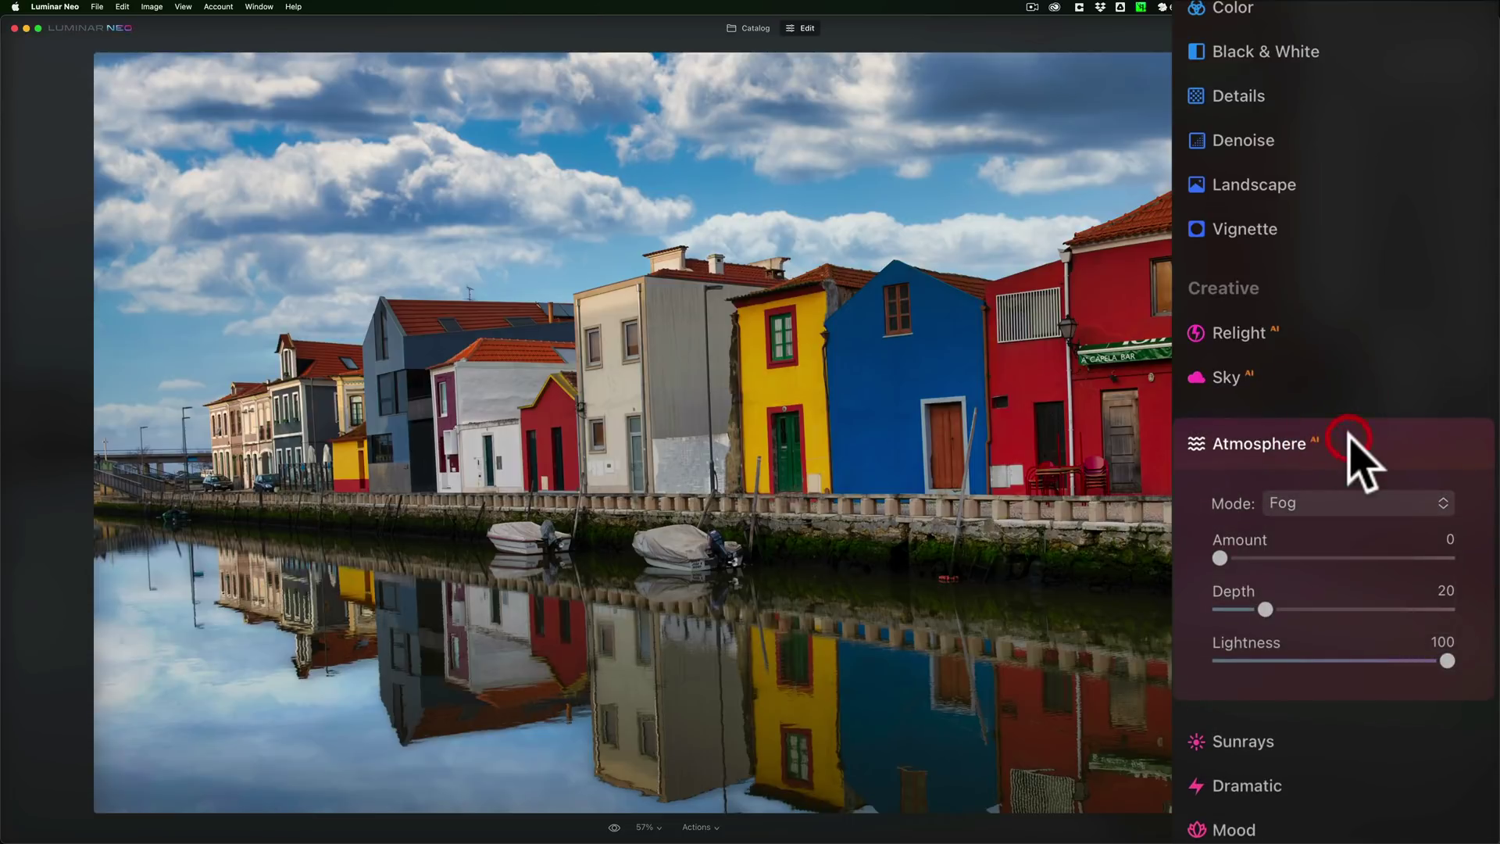
pyautogui.click(1351, 453)
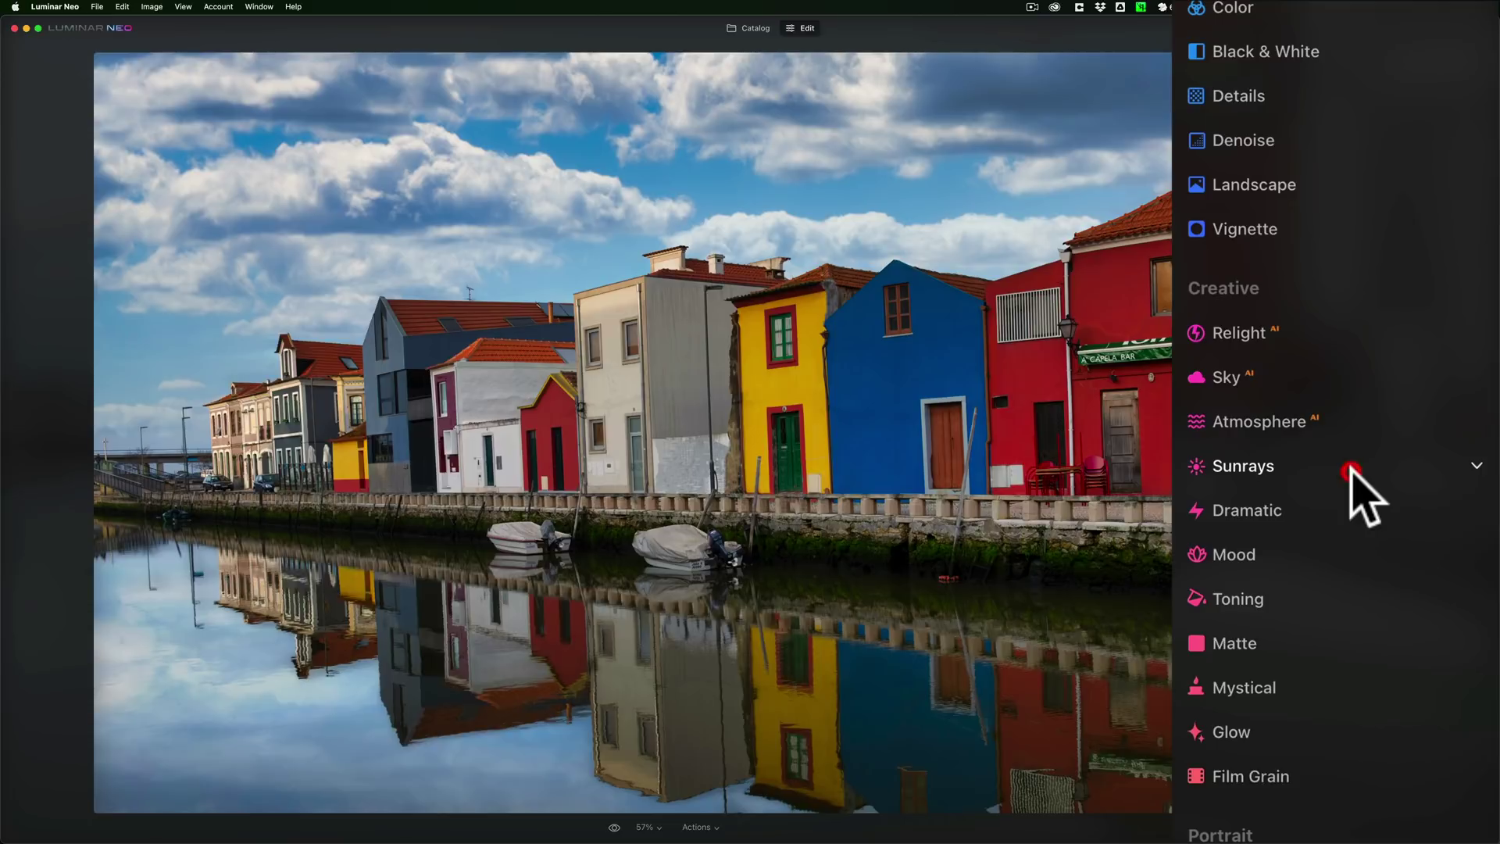
pyautogui.click(1352, 468)
pyautogui.click(1353, 470)
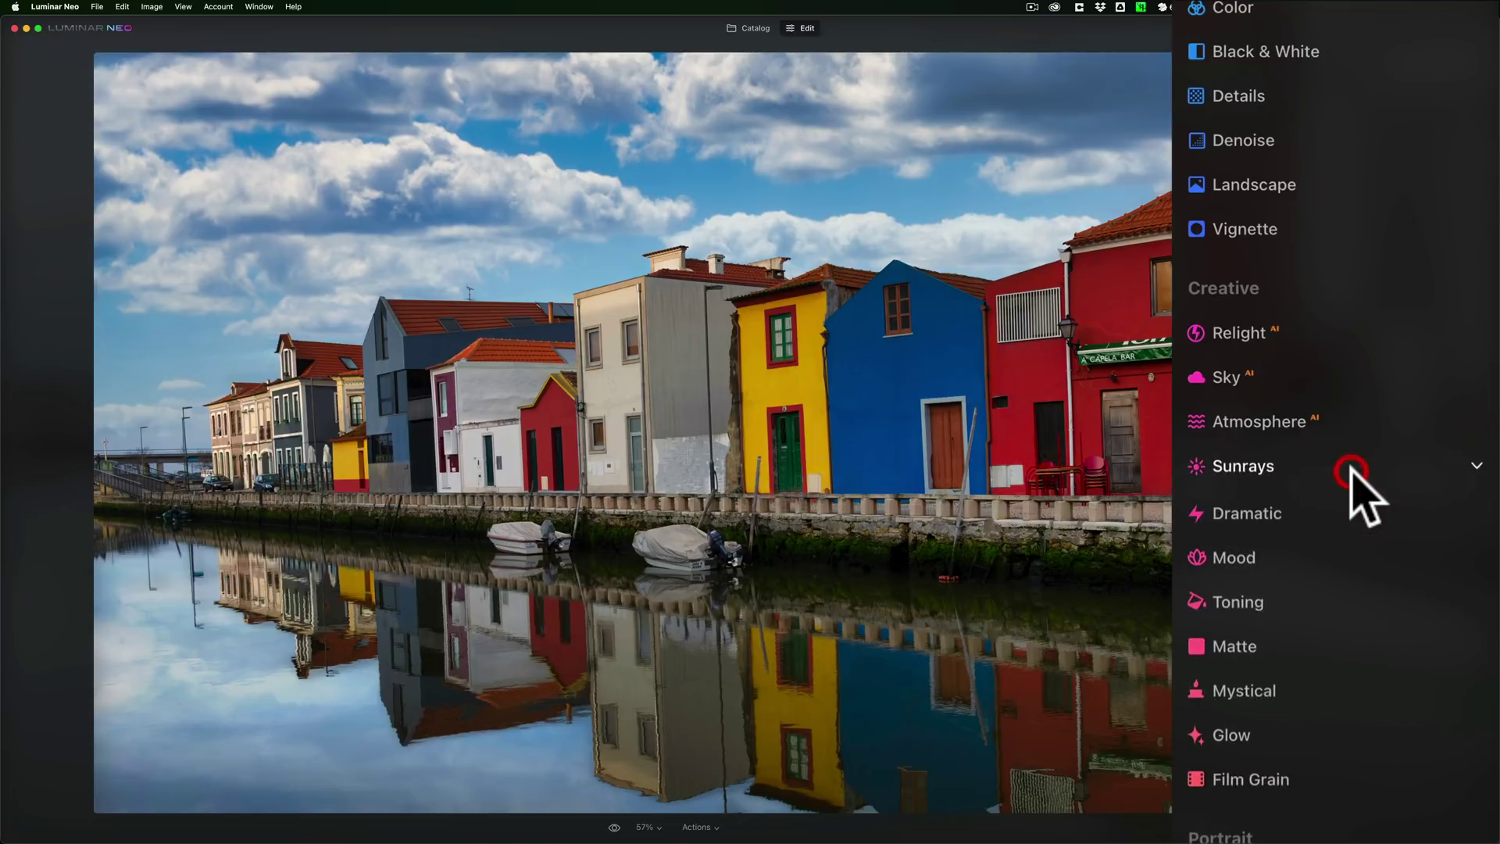
pyautogui.click(1364, 532)
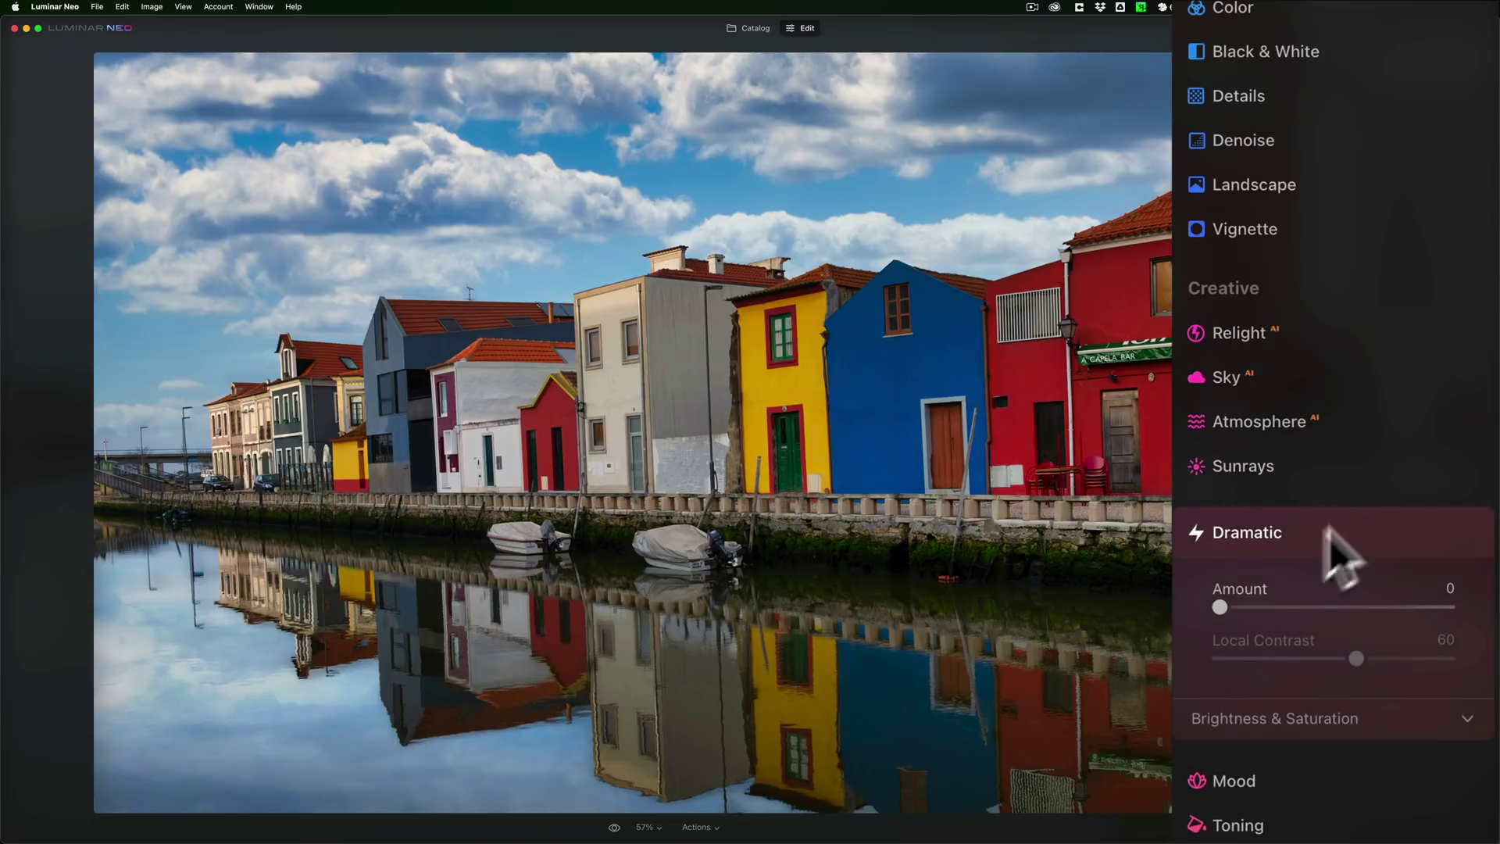
pyautogui.moveTo(1222, 608); pyautogui.dragTo(1289, 615)
pyautogui.moveTo(1369, 614); pyautogui.dragTo(1413, 610)
pyautogui.doubleClick(1413, 609)
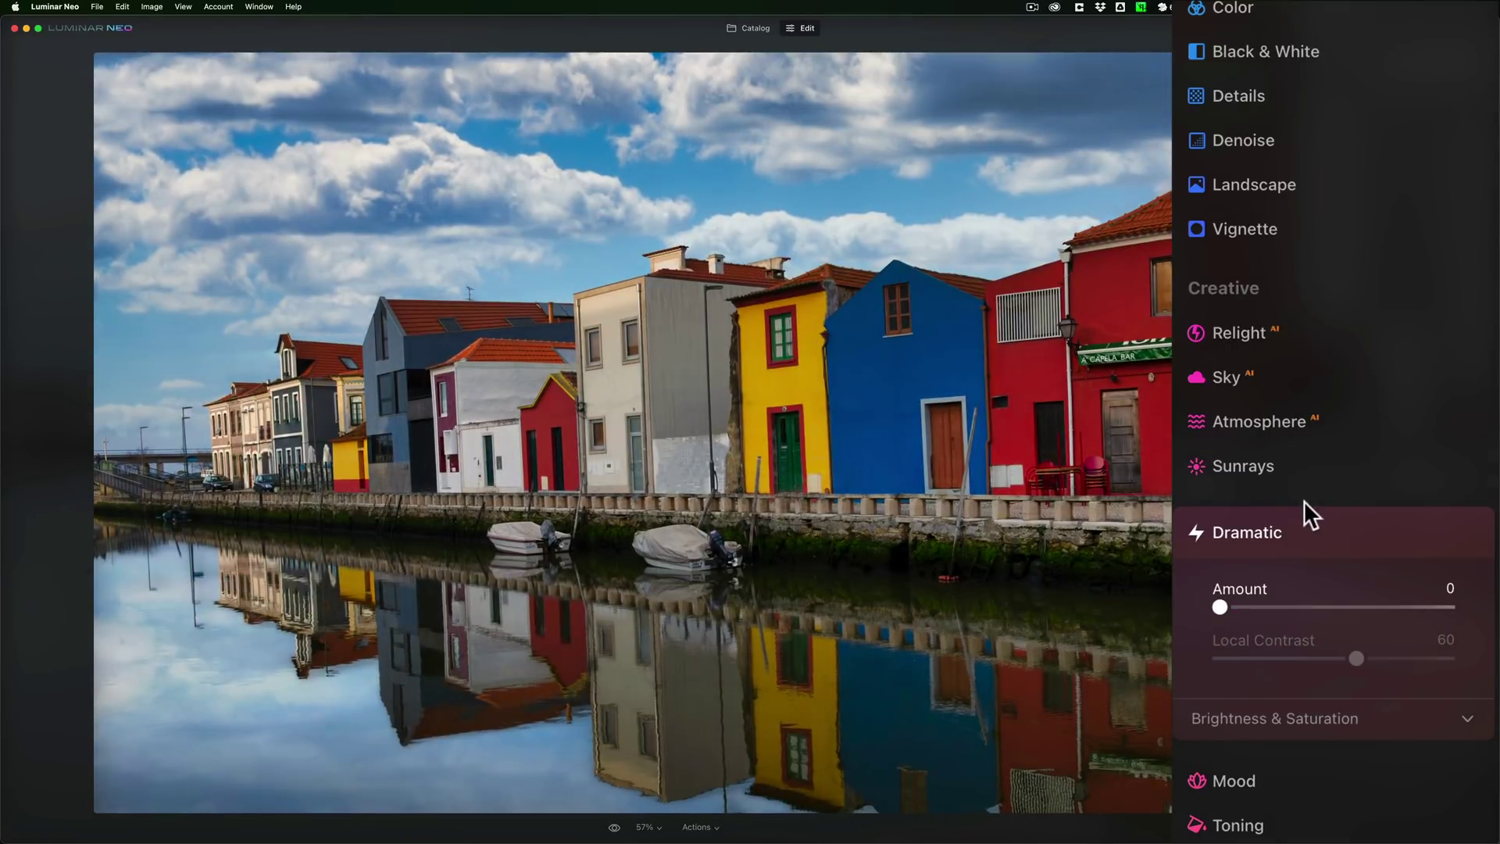
pyautogui.click(1323, 518)
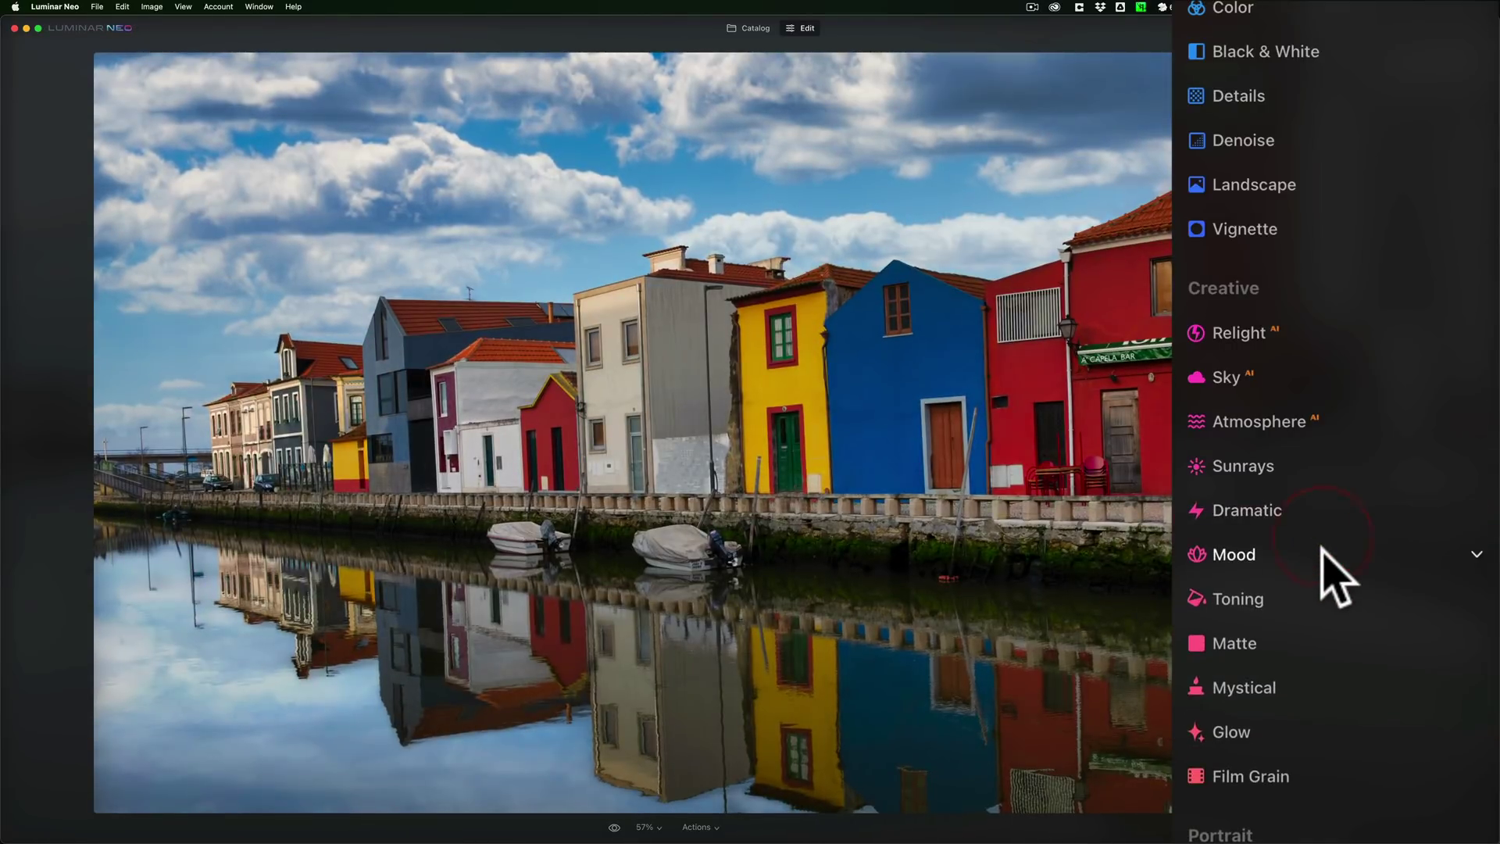
# - Apply the Long Beach LUT in the Mood tool at amount 30, then bring up the Toning settings
pyautogui.click(1323, 556)
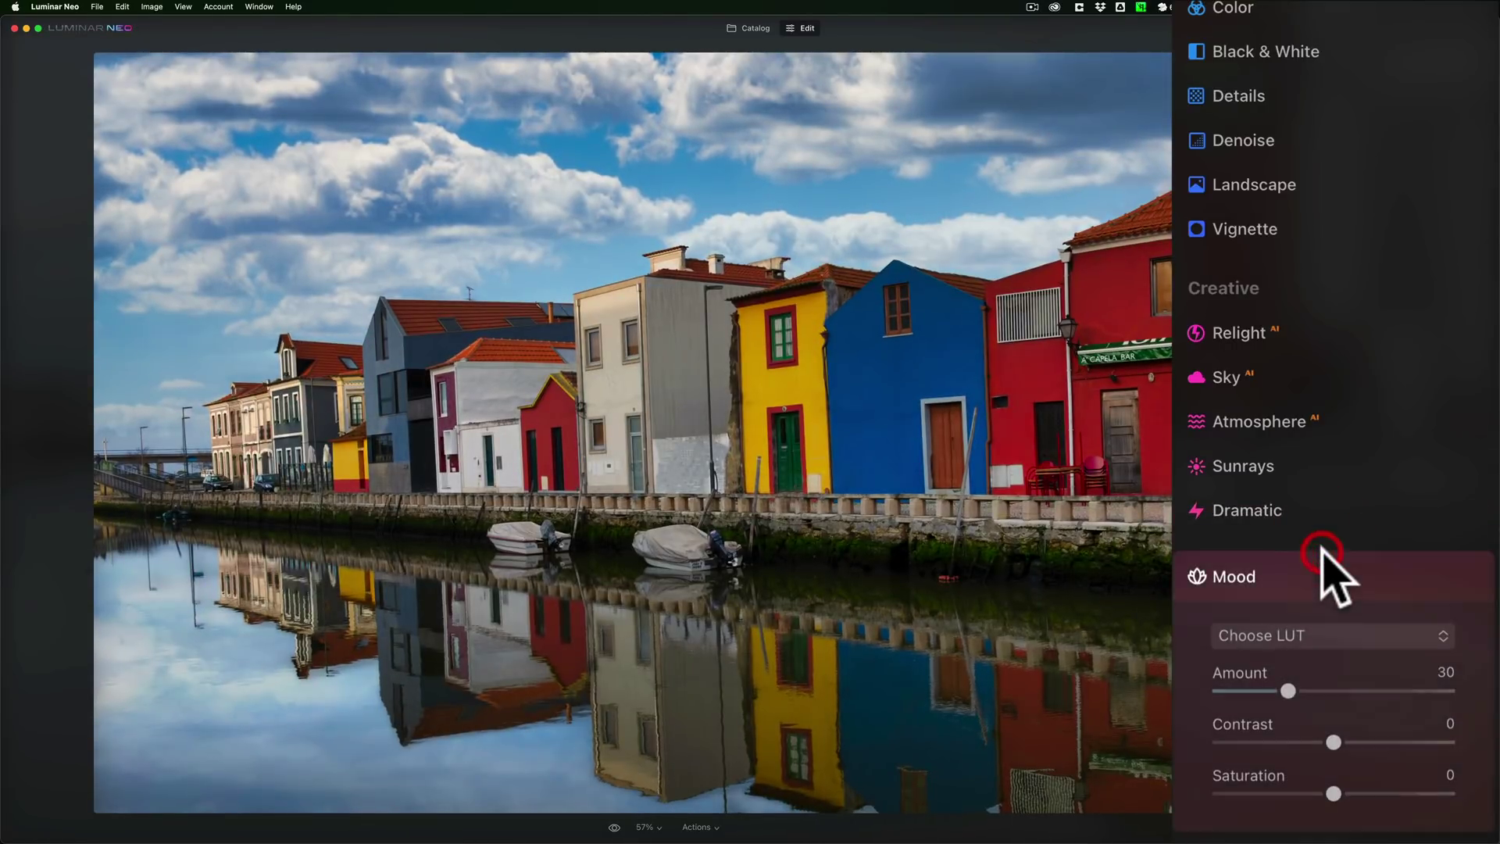
pyautogui.click(1364, 635)
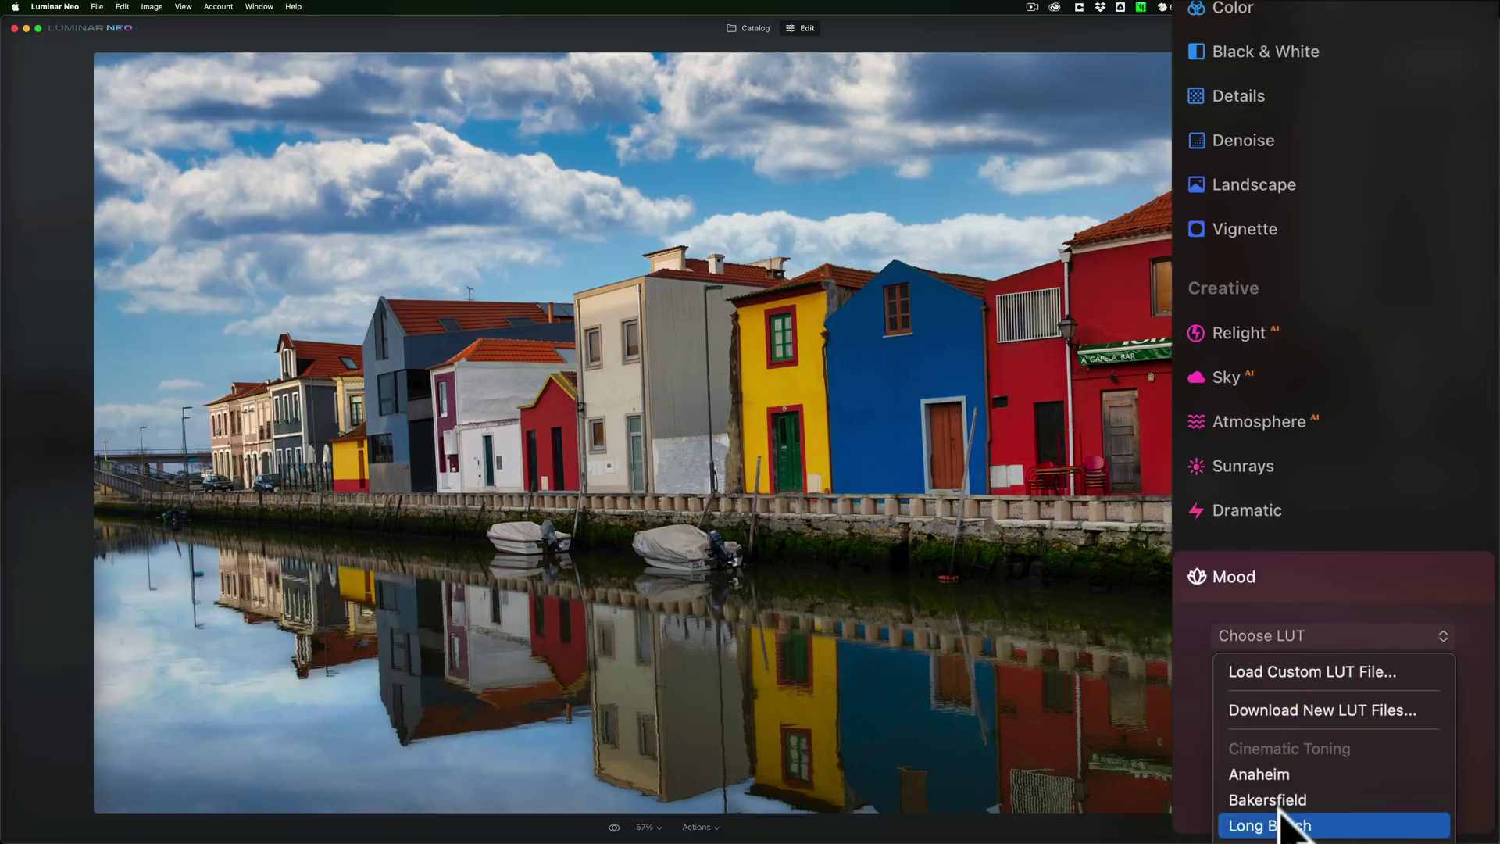
pyautogui.click(1326, 825)
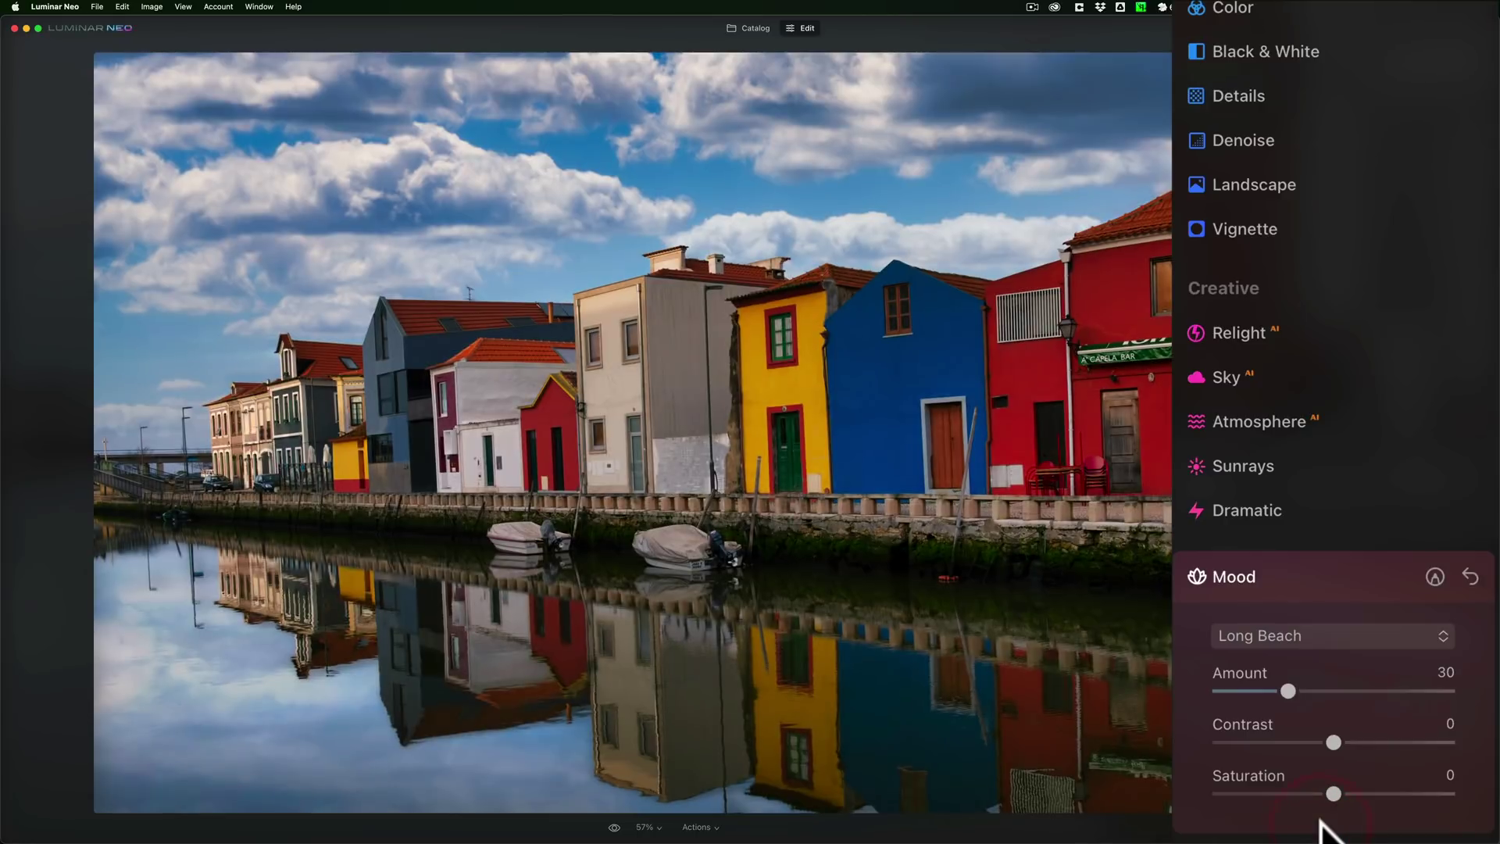
pyautogui.click(1321, 577)
pyautogui.click(1315, 605)
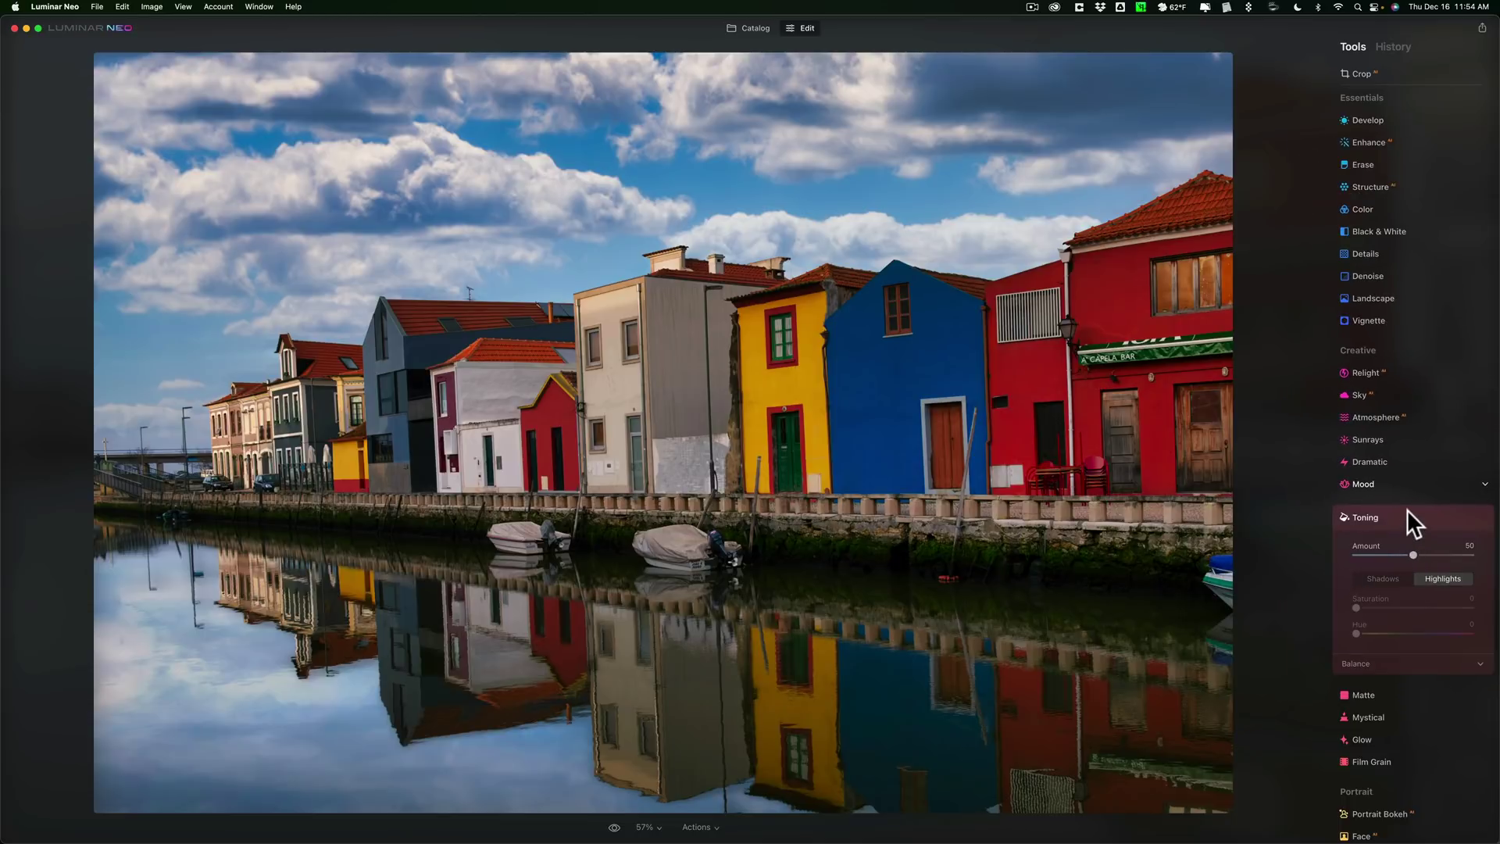
pyautogui.click(1408, 512)
pyautogui.click(1403, 526)
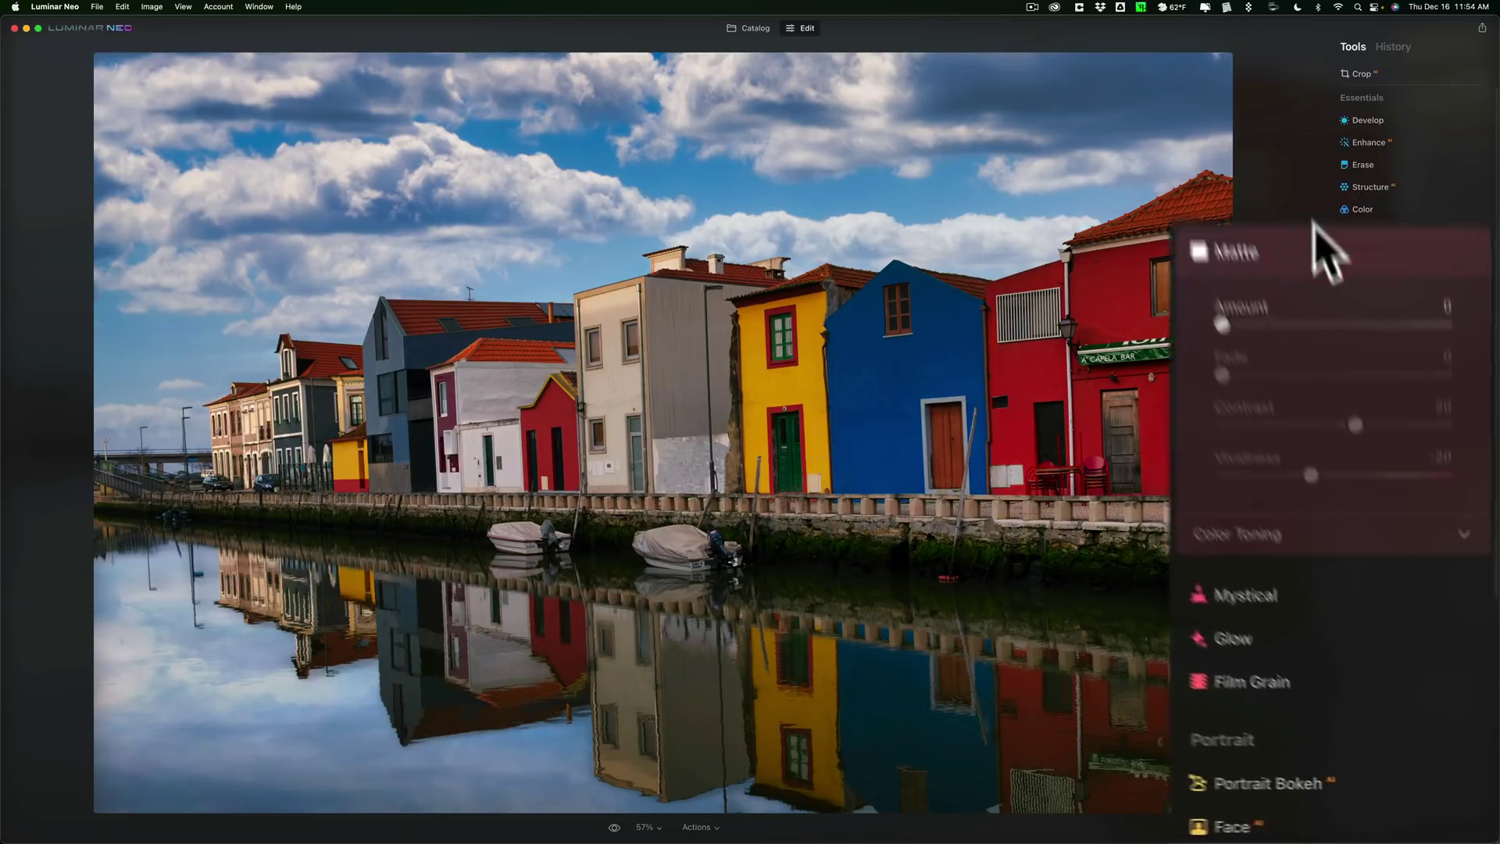
pyautogui.moveTo(1215, 310)
pyautogui.mouseDown()
pyautogui.moveTo(1492, 314)
pyautogui.moveTo(1215, 312)
pyautogui.mouseUp()
pyautogui.click(1307, 232)
pyautogui.click(1320, 261)
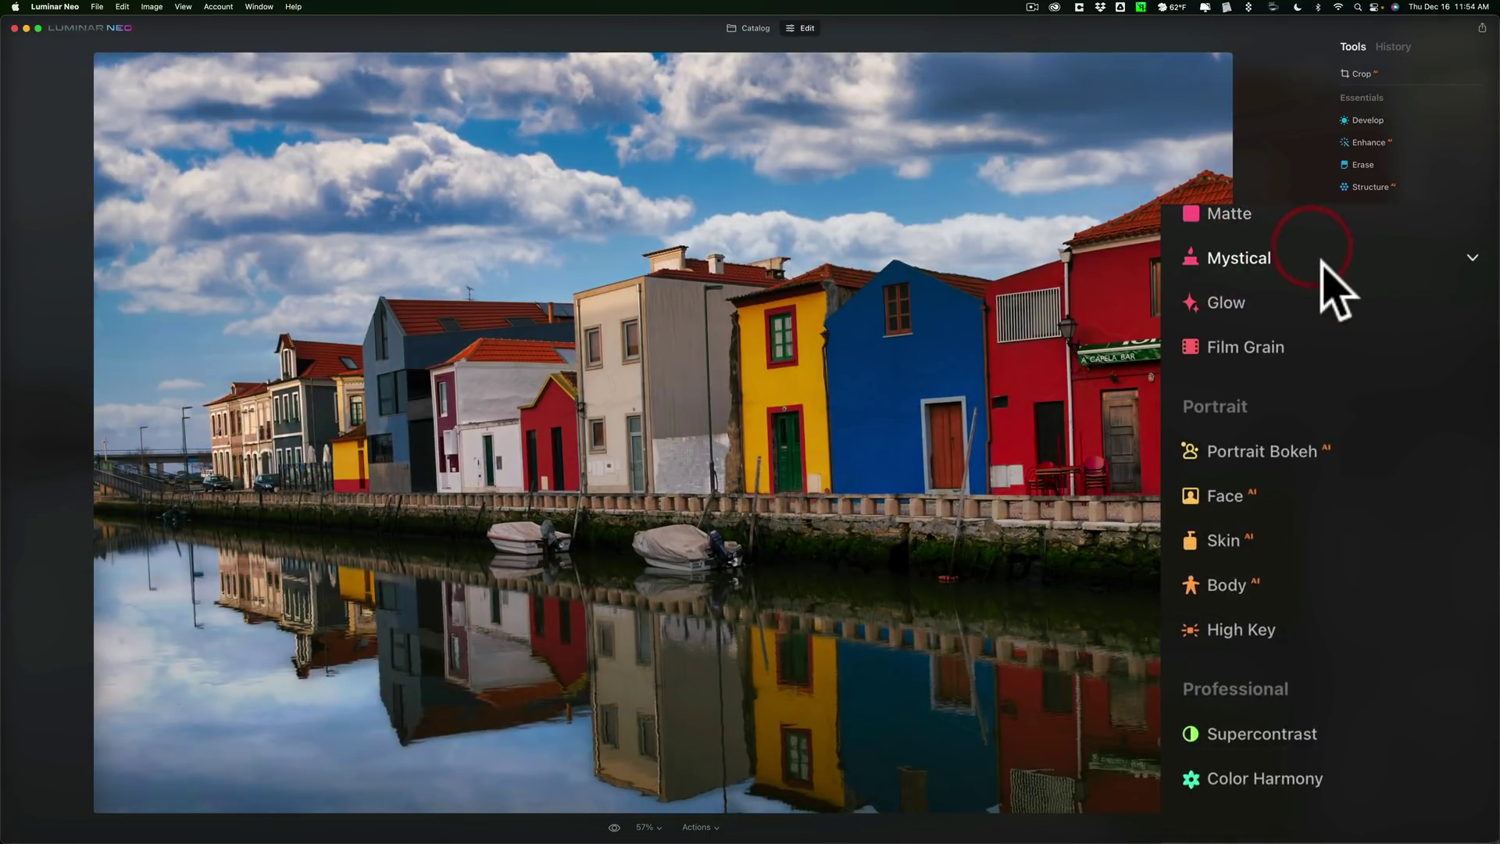
pyautogui.click(1307, 356)
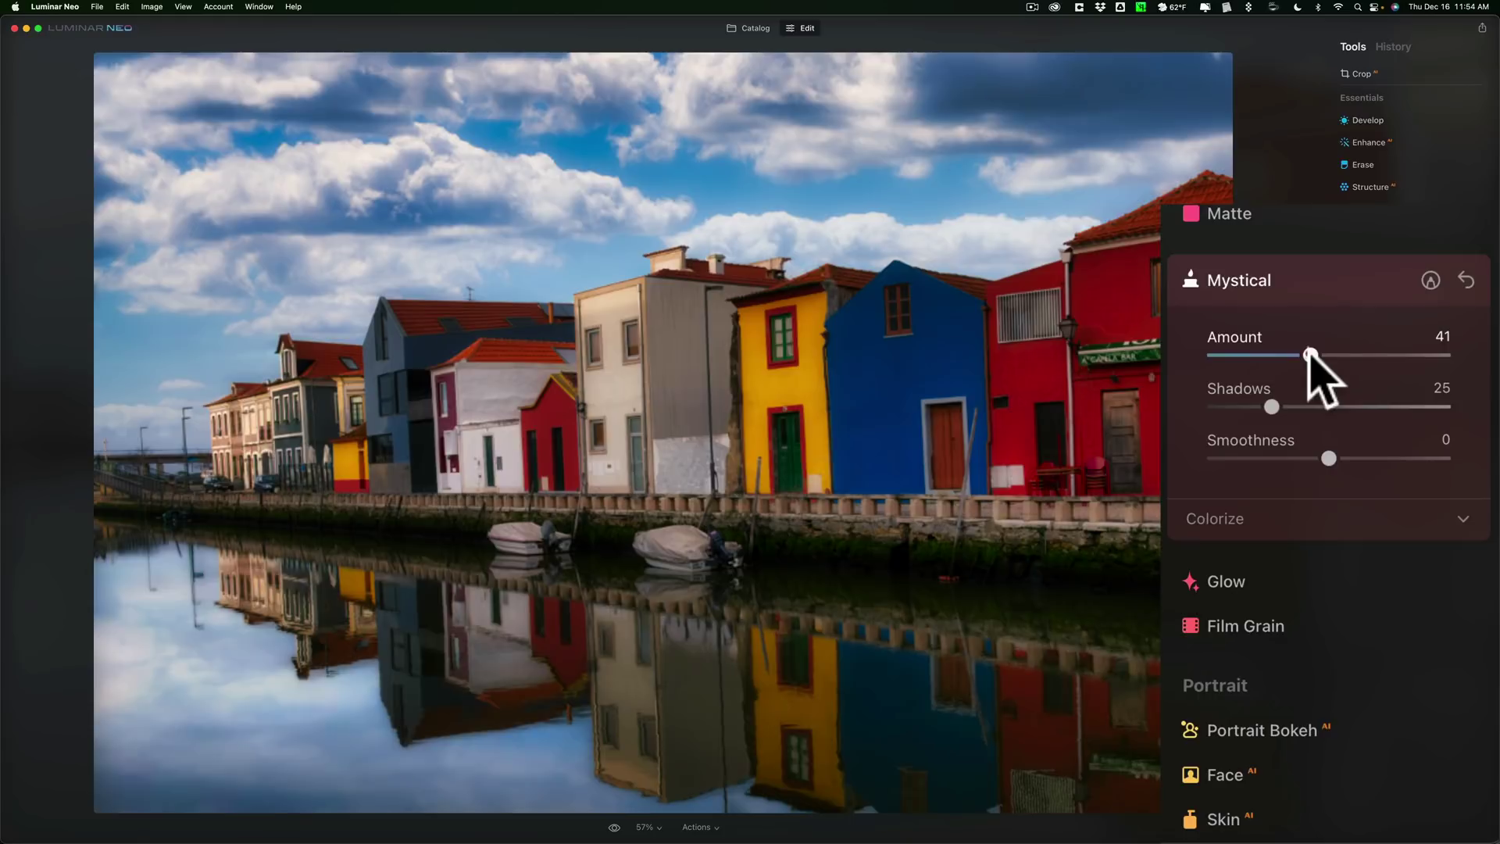
pyautogui.moveTo(1311, 356); pyautogui.dragTo(1210, 356)
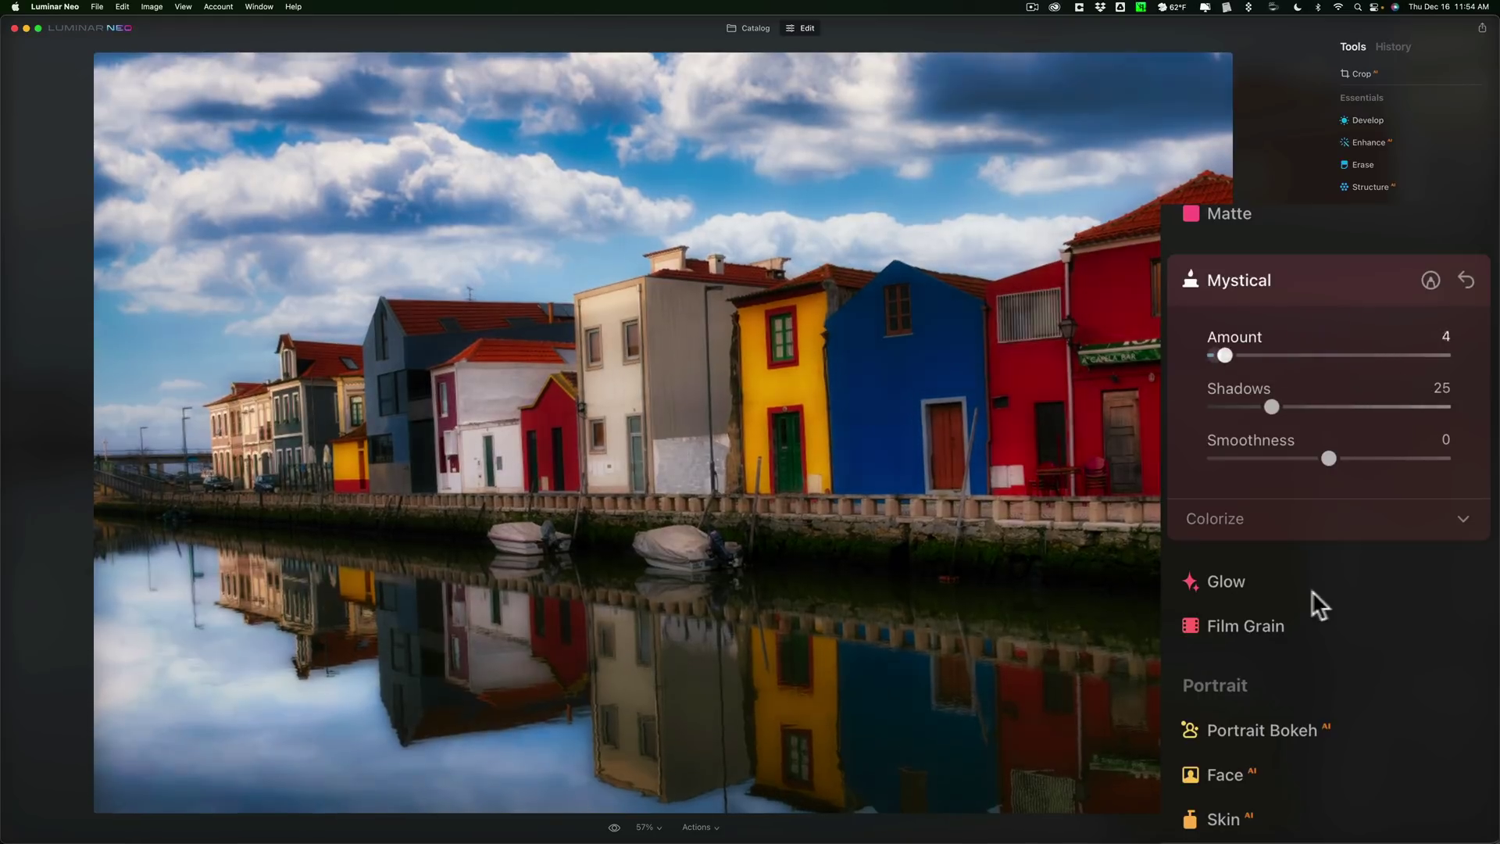
pyautogui.click(1299, 266)
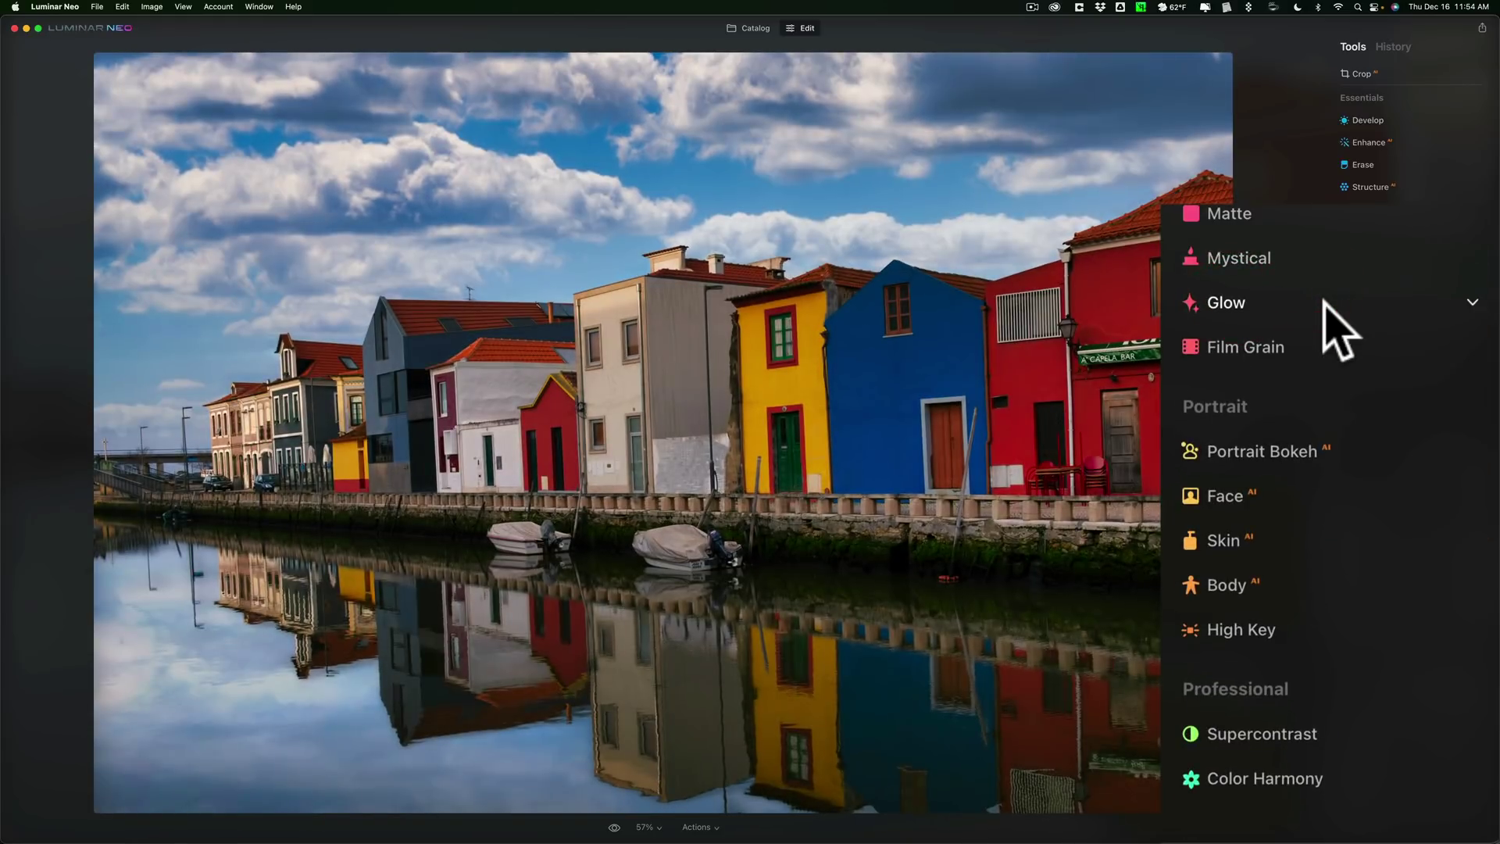
pyautogui.click(1326, 305)
pyautogui.click(1329, 504)
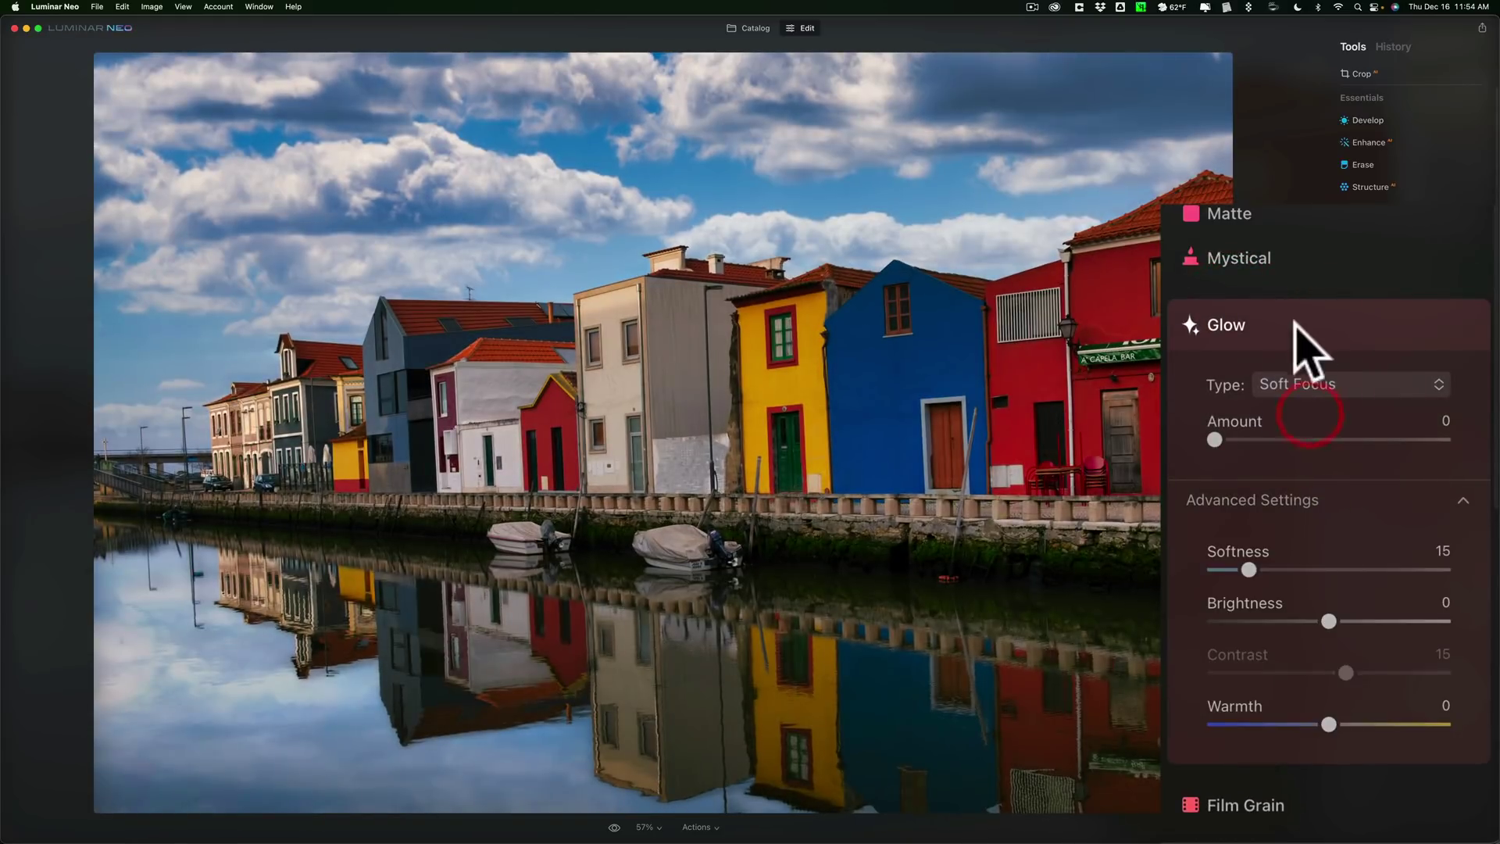
pyautogui.click(1306, 335)
pyautogui.click(1346, 345)
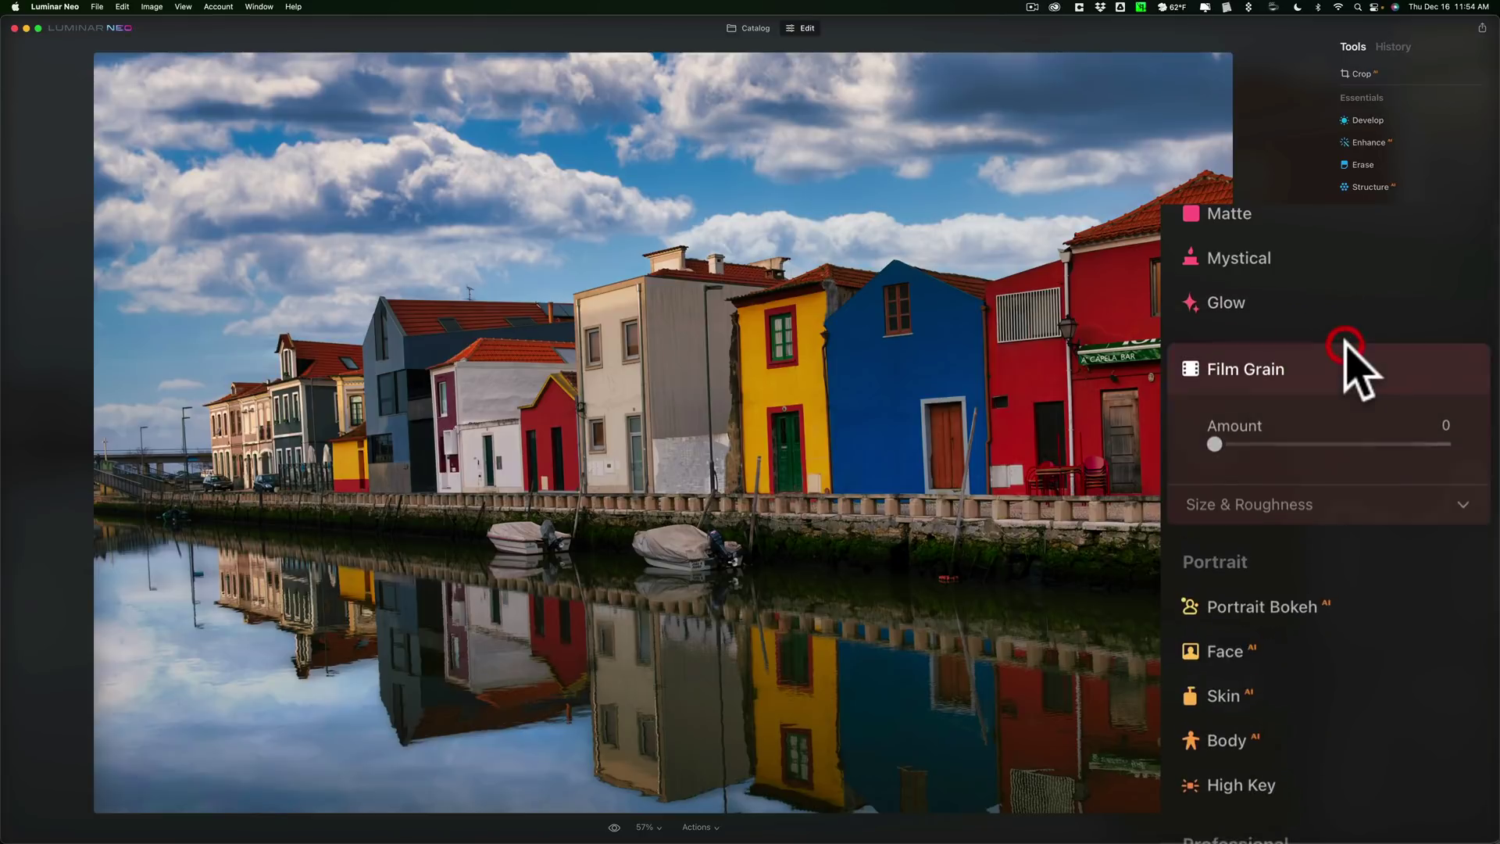
pyautogui.click(1356, 371)
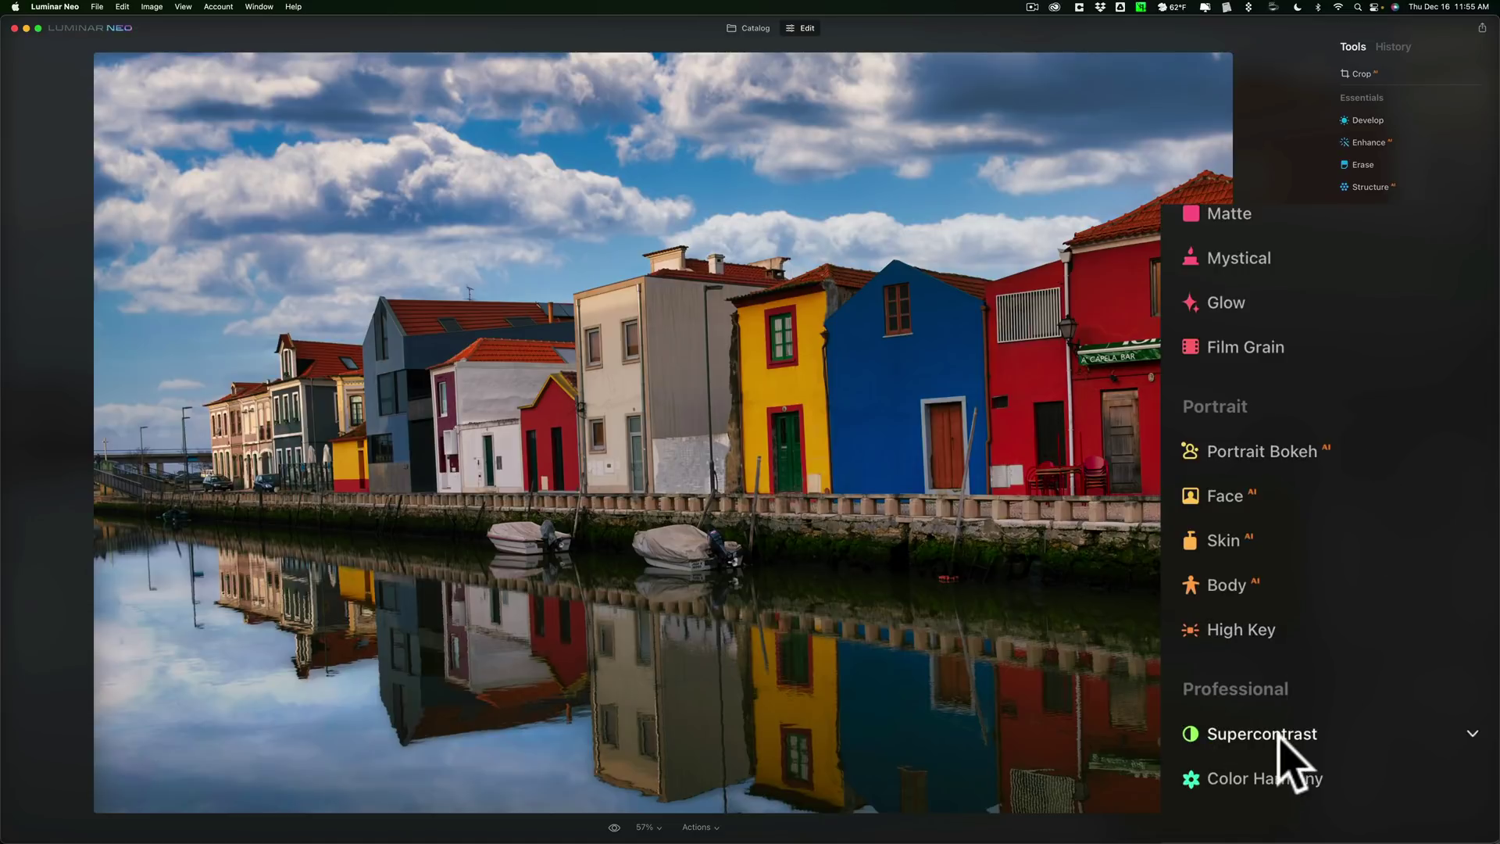
pyautogui.click(1388, 728)
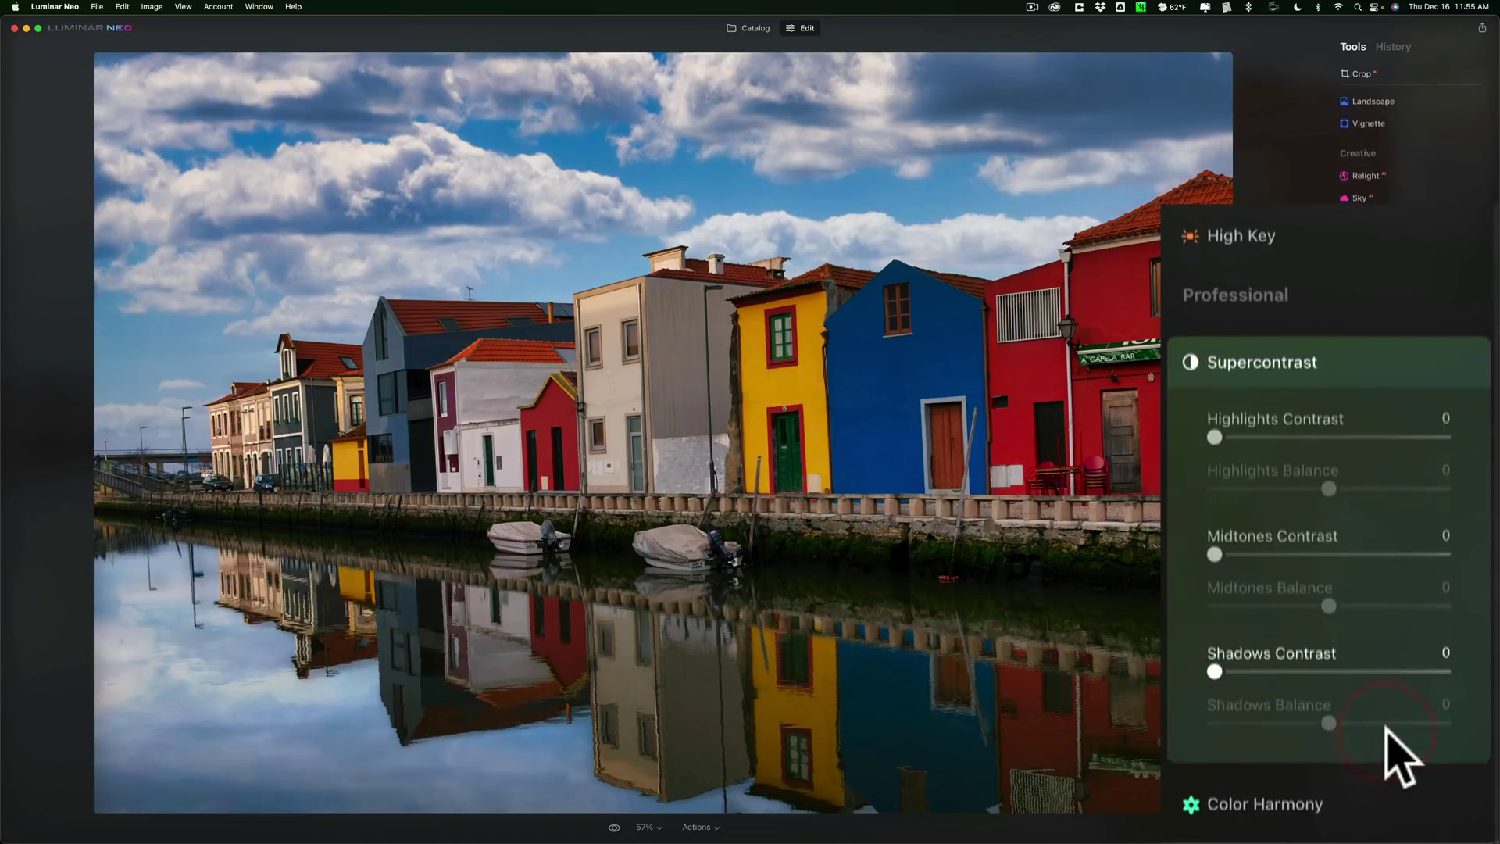
pyautogui.click(1359, 806)
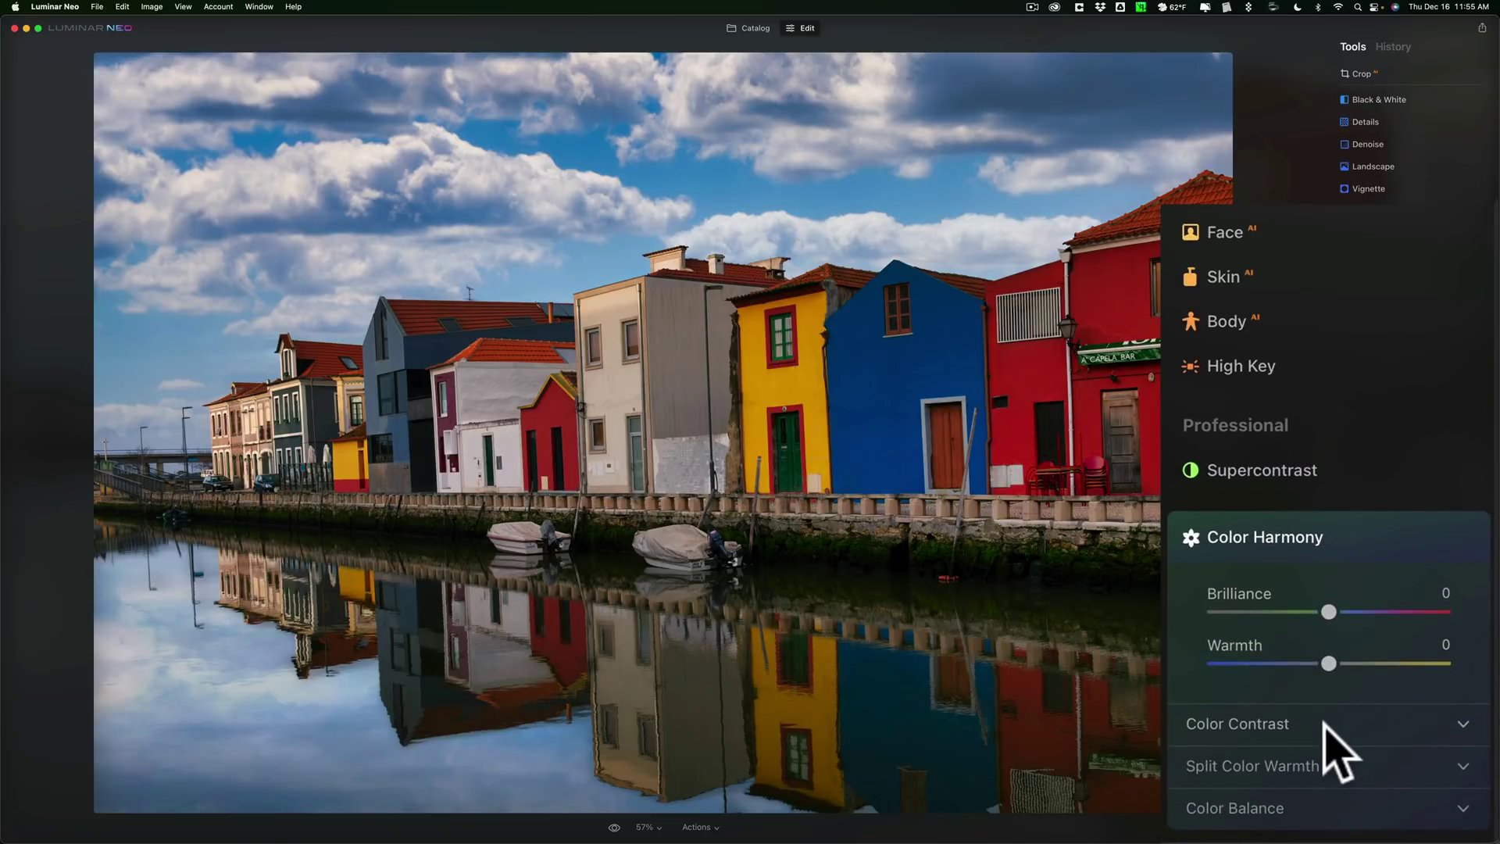
pyautogui.click(1323, 723)
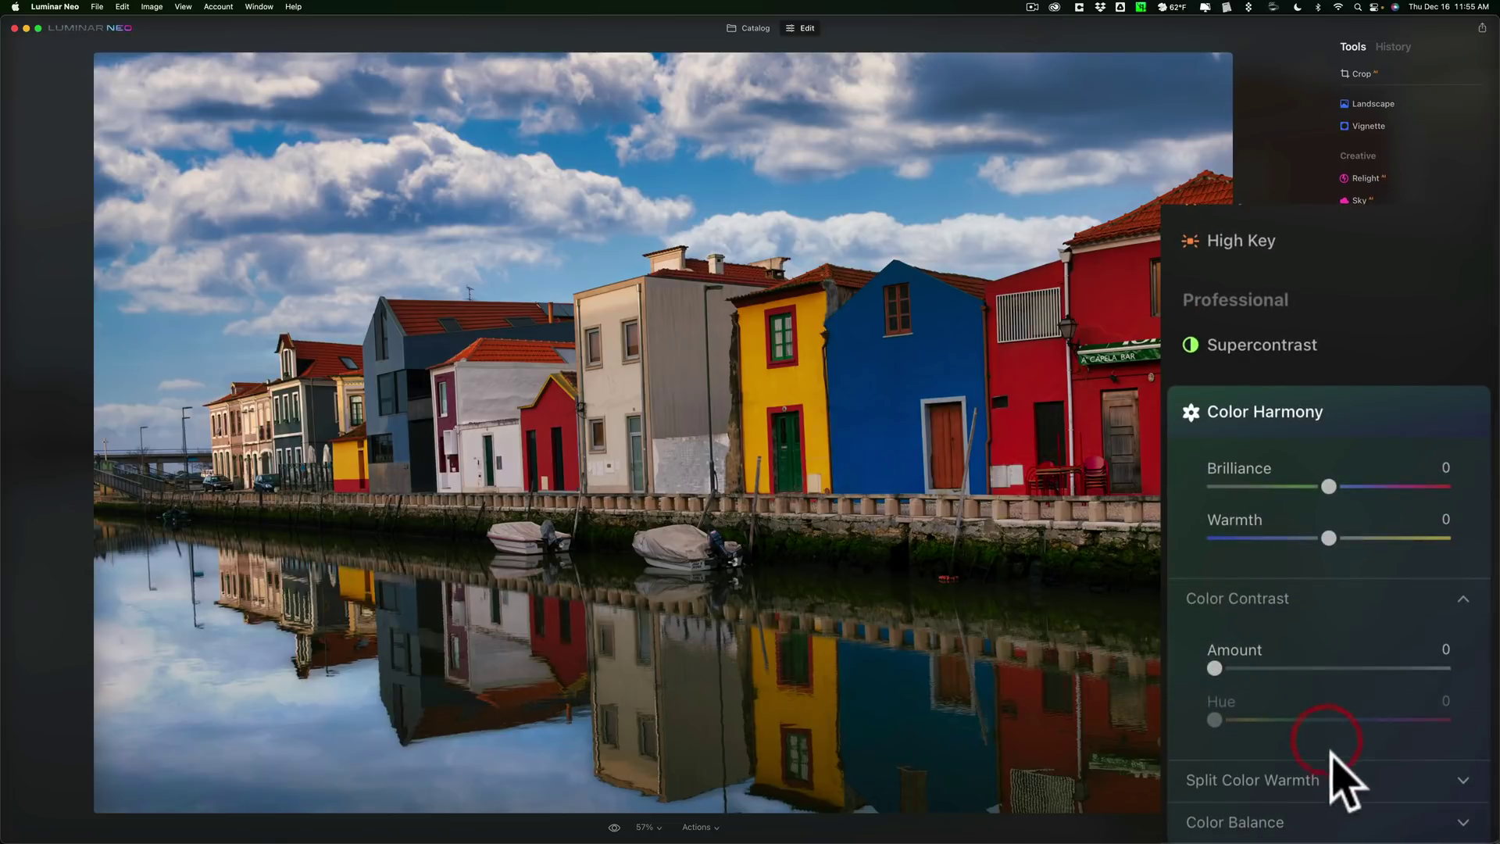
pyautogui.click(1342, 778)
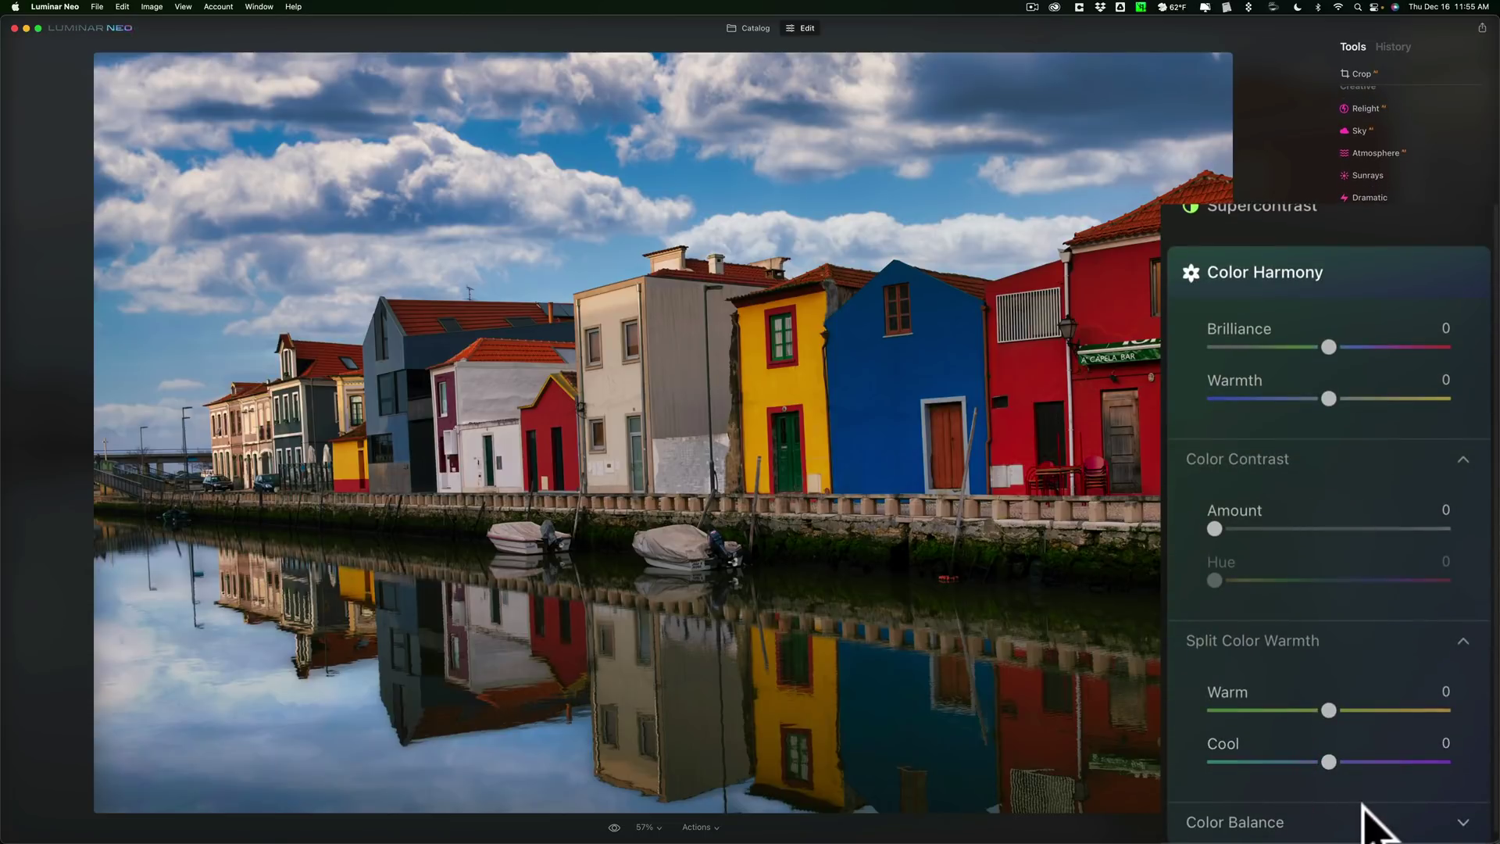
pyautogui.click(1363, 817)
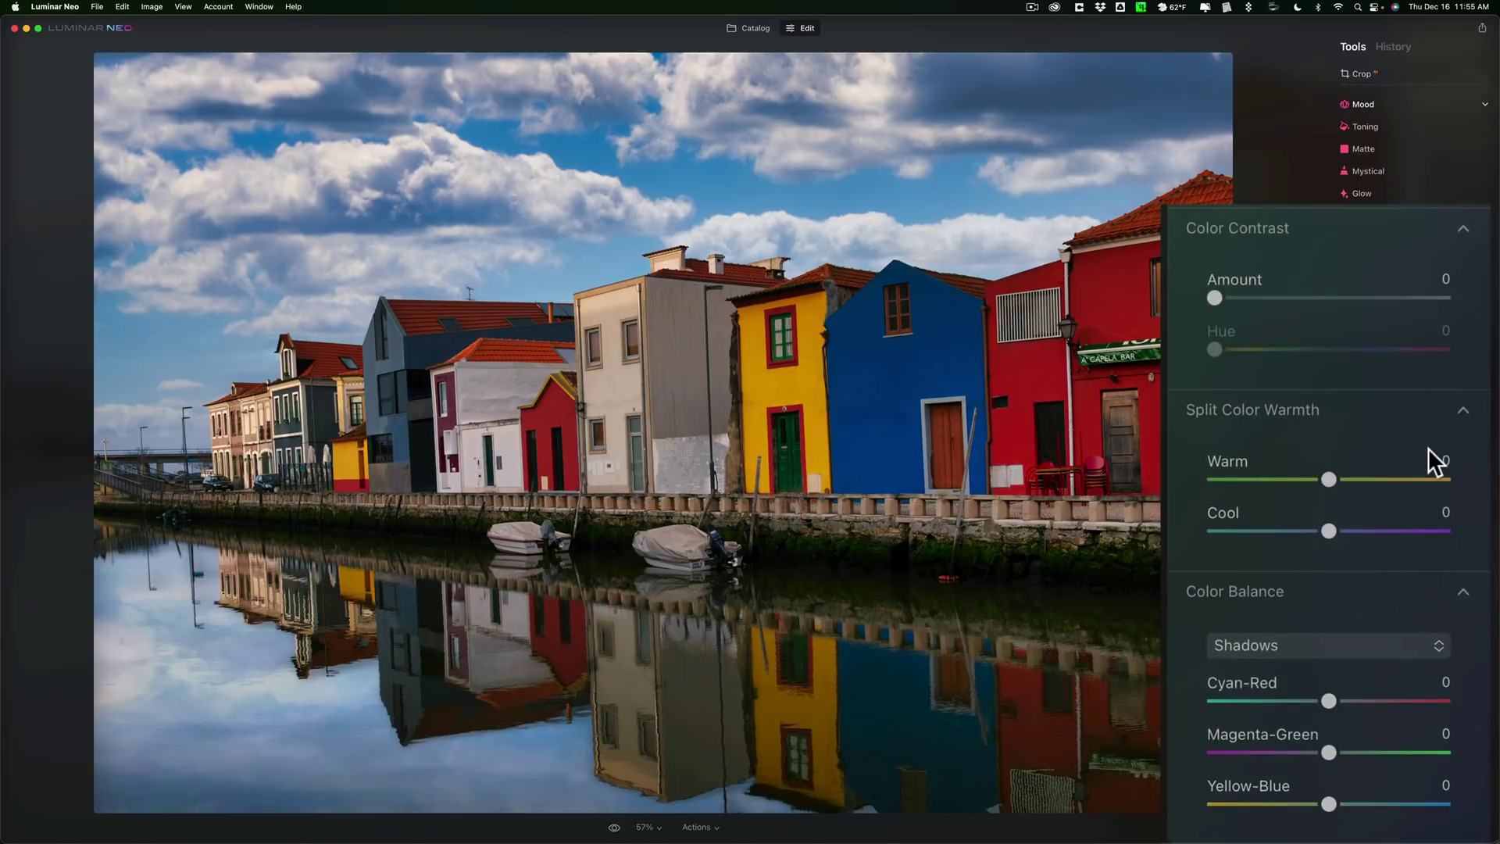
pyautogui.click(1428, 448)
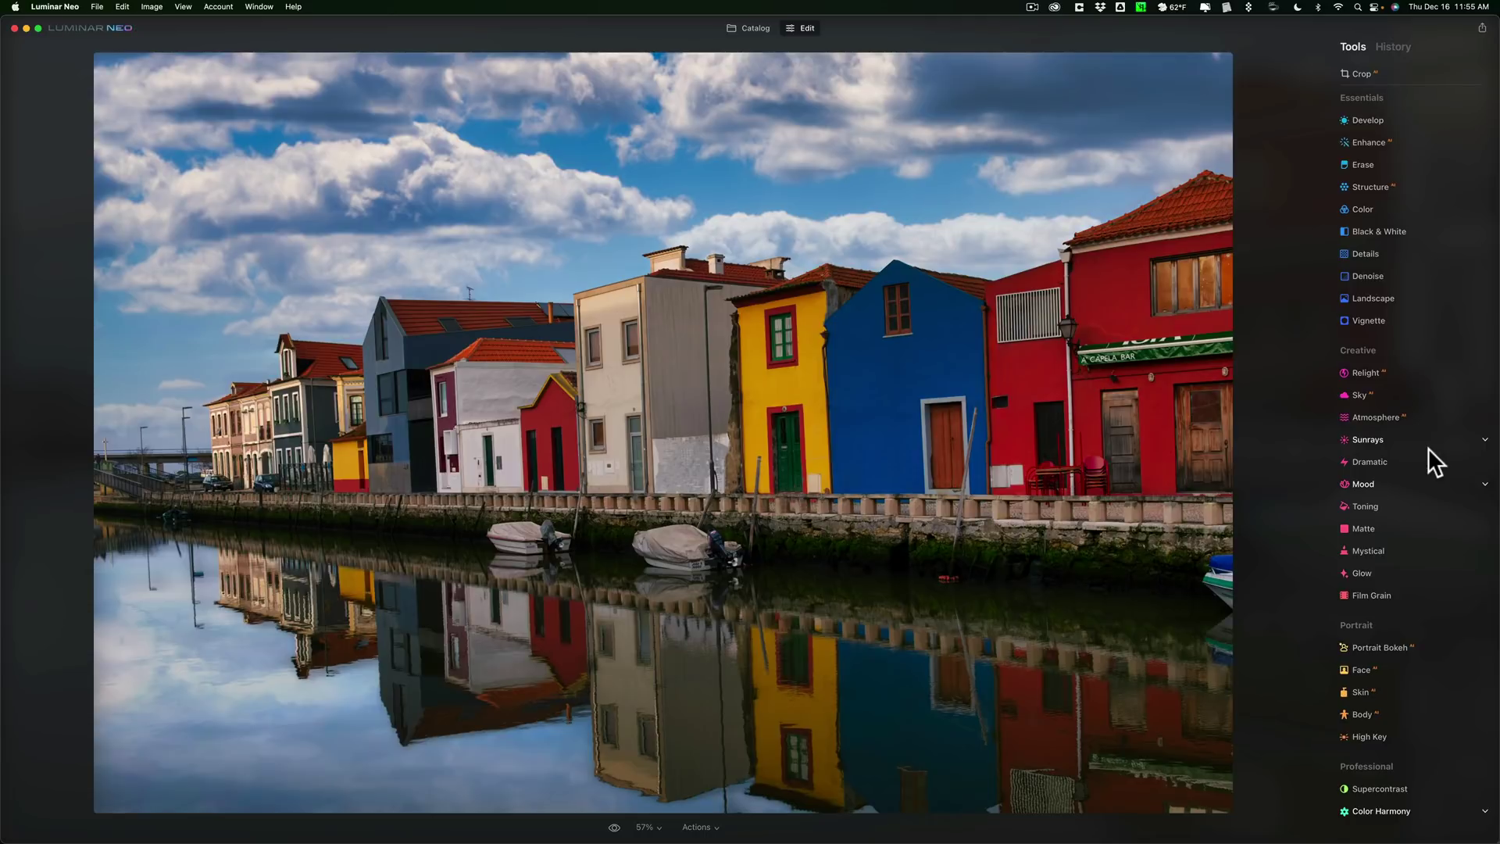
pyautogui.click(1422, 372)
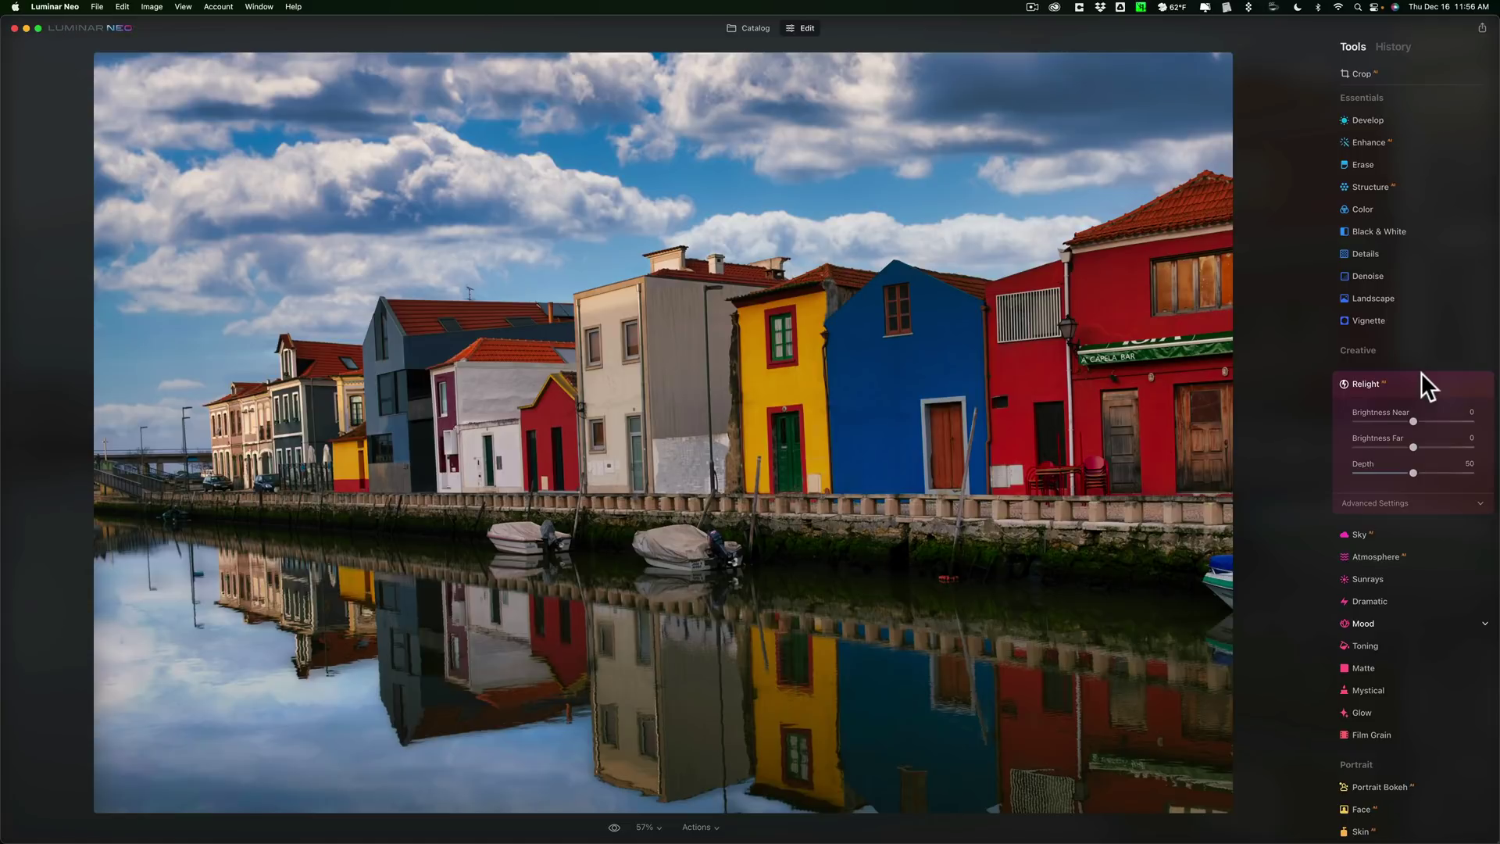
pyautogui.click(1417, 372)
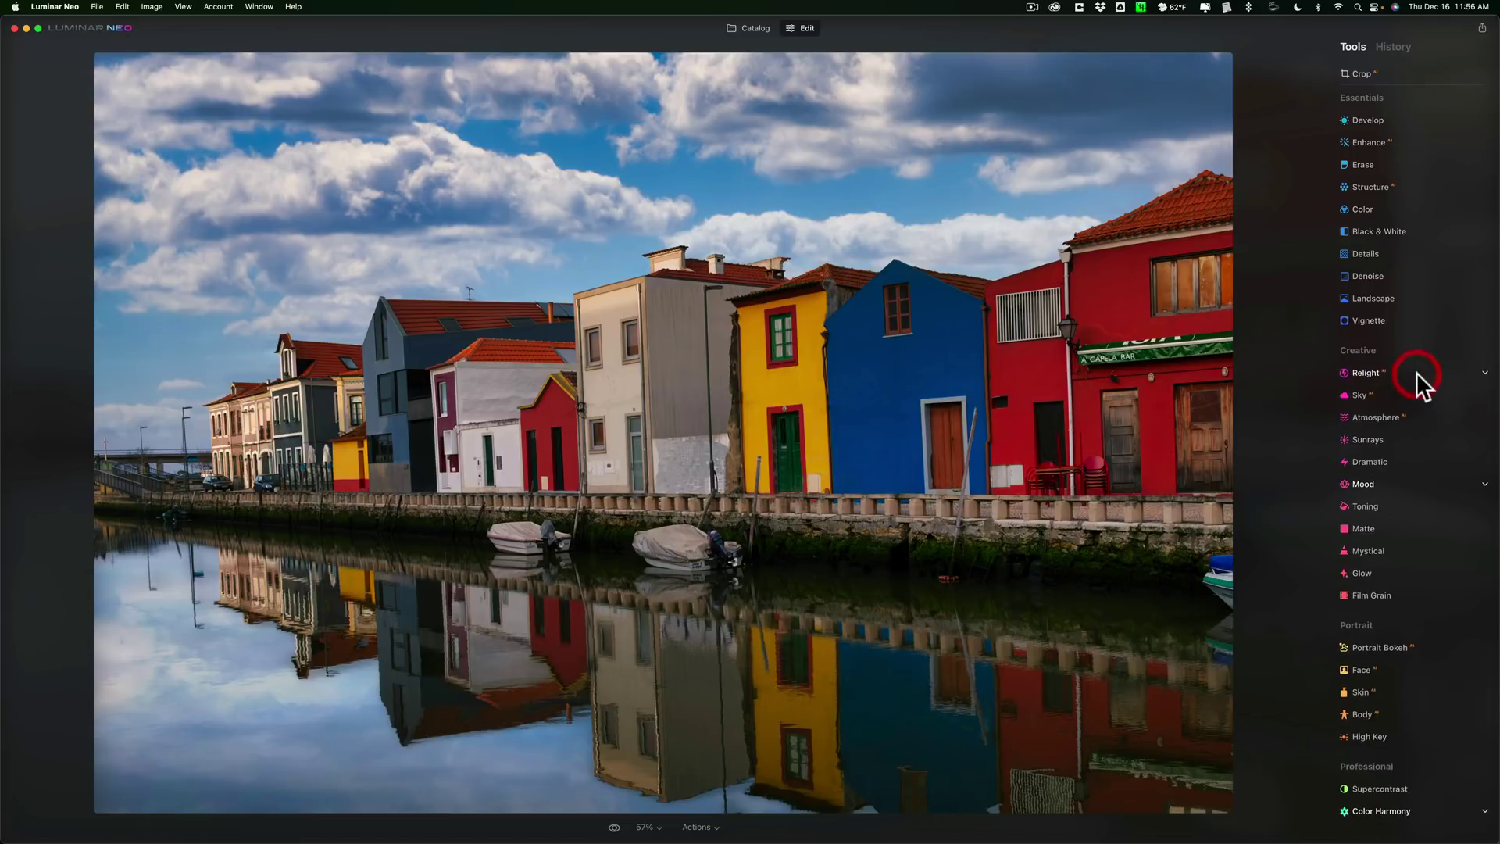